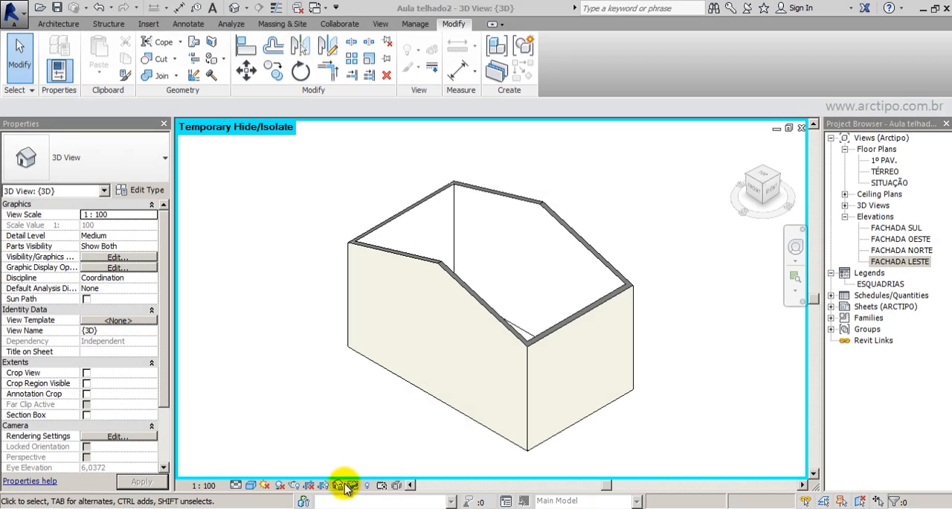
Reveal the hidden elements in the 3D view to examine the roof, and return to the isolated walls.
{"action": "left_click", "coordinate": [353, 486]}
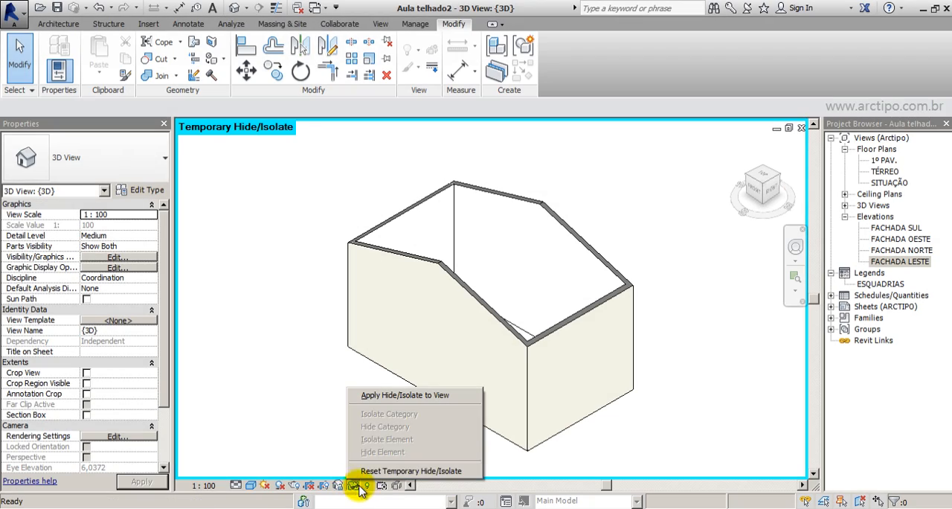
{"action": "left_click", "coordinate": [366, 485]}
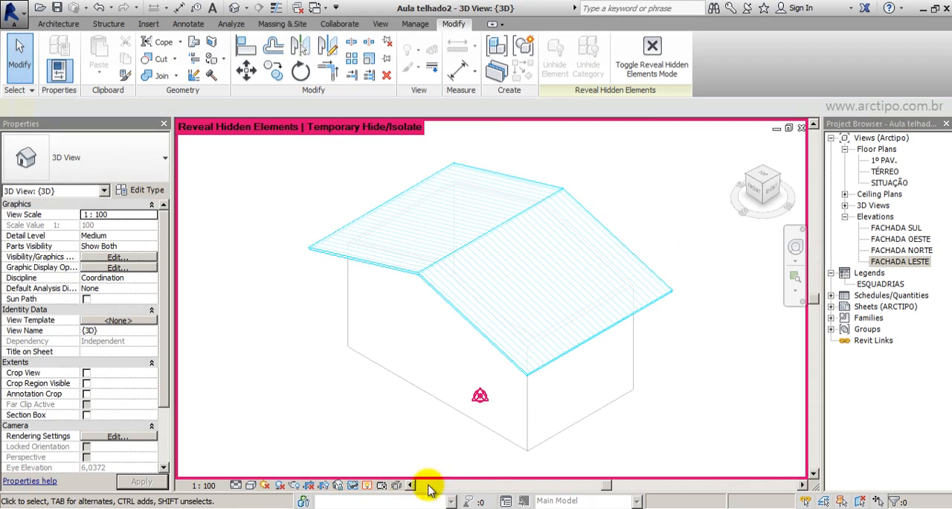
{"action": "left_click", "coordinate": [366, 484]}
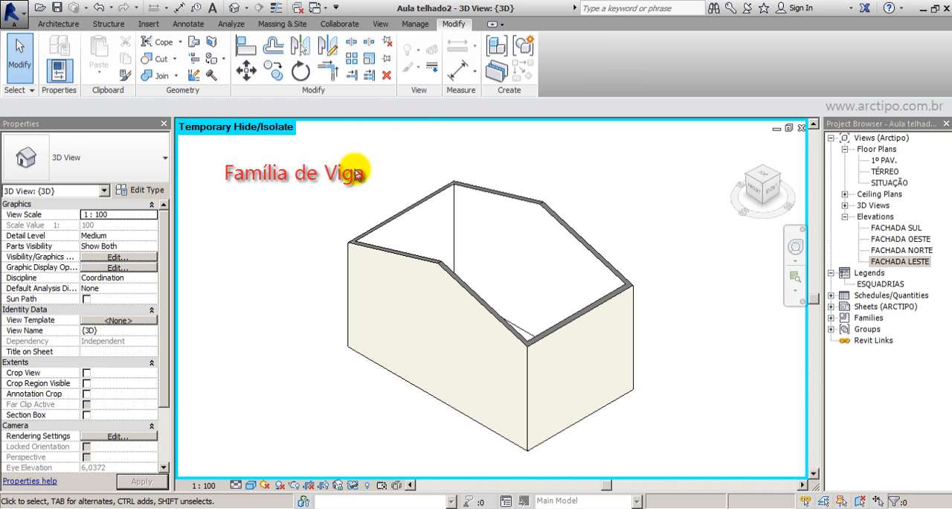
Browse the metric family library for wood beams in the Structural Framing > Wood folder.
{"action": "left_click", "coordinate": [151, 25]}
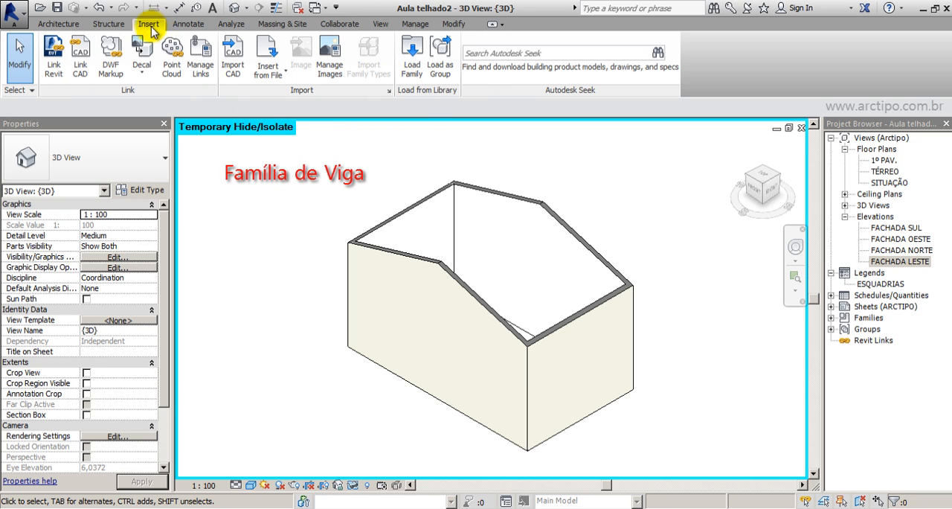
{"action": "left_click", "coordinate": [411, 60]}
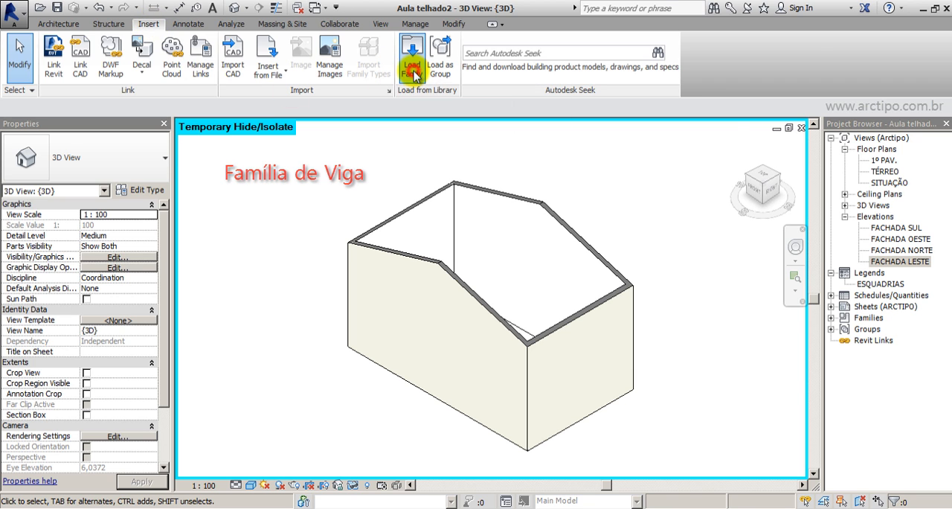
{"action": "left_click", "coordinate": [319, 340]}
{"action": "scroll", "coordinate": [320, 343], "scroll_direction": "down", "scroll_amount": 4}
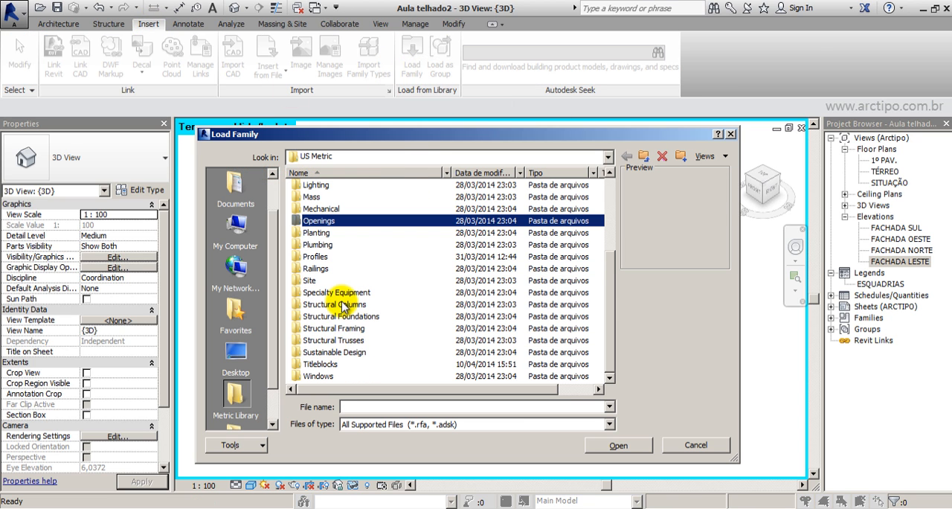
{"action": "left_click", "coordinate": [328, 329]}
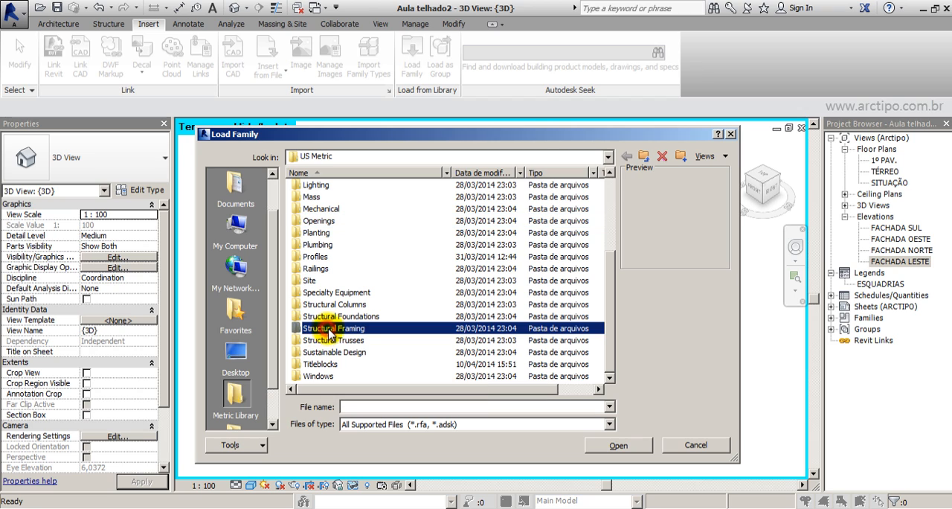
{"action": "double_click", "coordinate": [314, 328]}
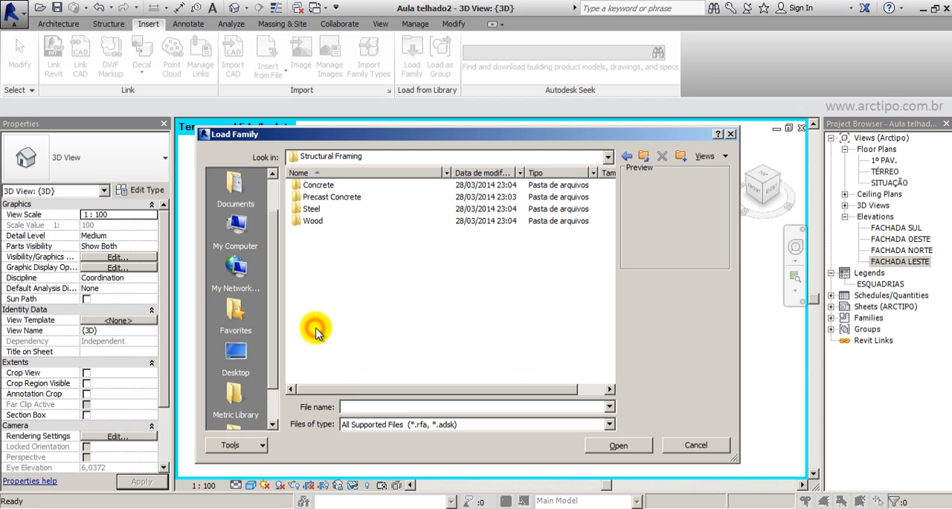
{"action": "left_click", "coordinate": [327, 196]}
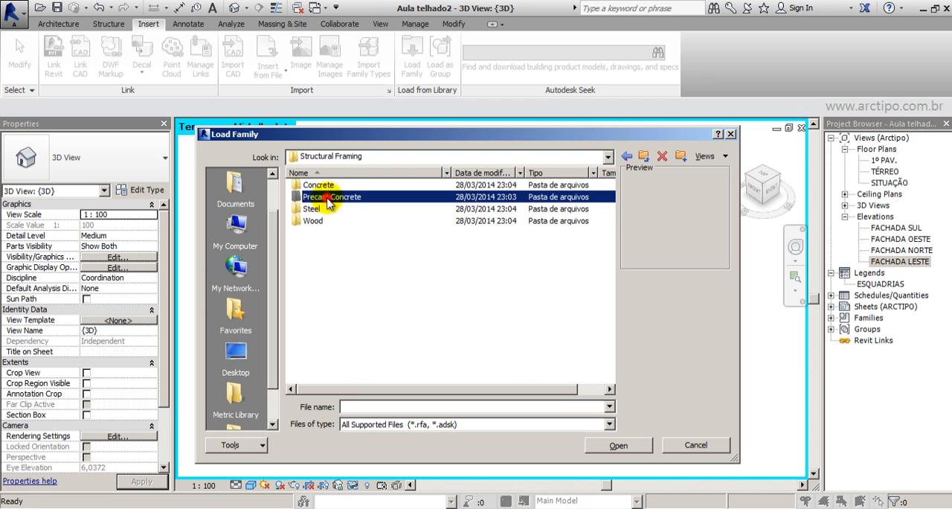
{"action": "left_click", "coordinate": [311, 209]}
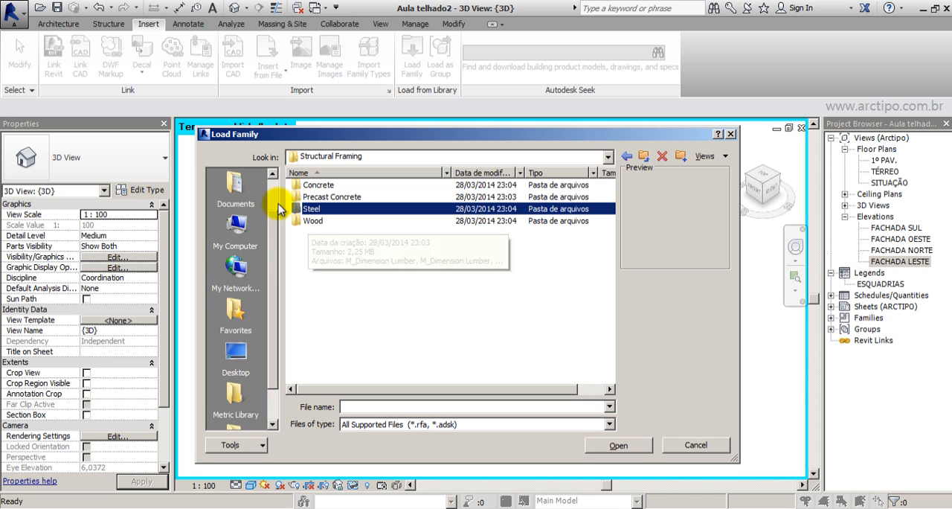
{"action": "left_click", "coordinate": [307, 222]}
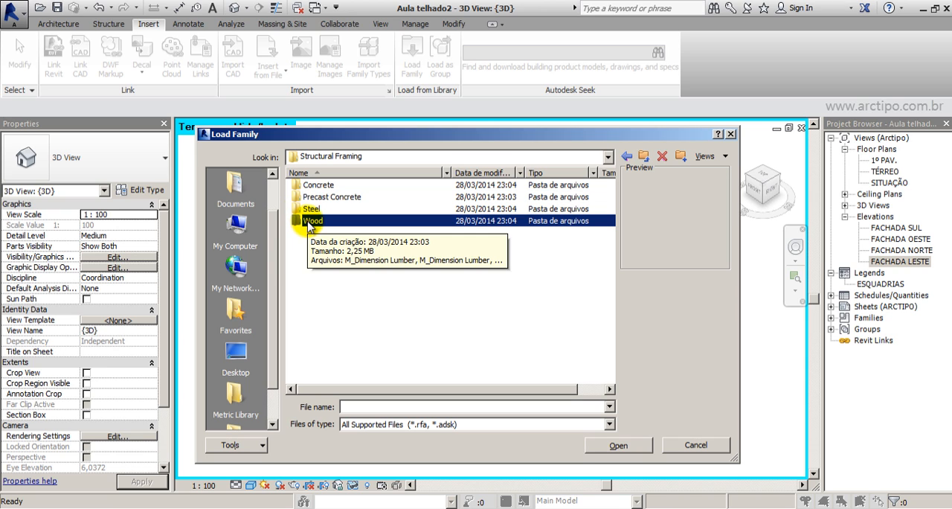
{"action": "double_click", "coordinate": [308, 223]}
Preview the glulam, LVL, plywood joist and timber families, and leave the library without loading any.
{"action": "left_click", "coordinate": [327, 209]}
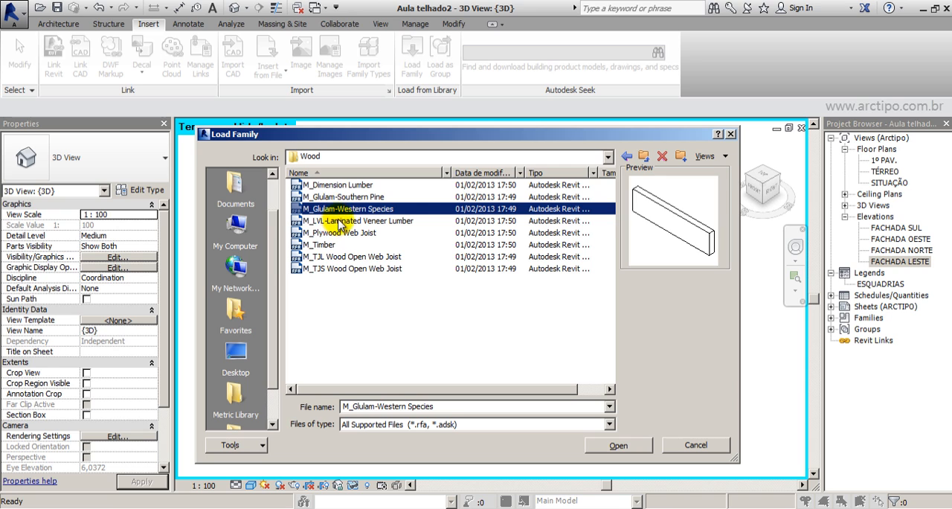
{"action": "left_click", "coordinate": [332, 220]}
{"action": "left_click", "coordinate": [334, 232]}
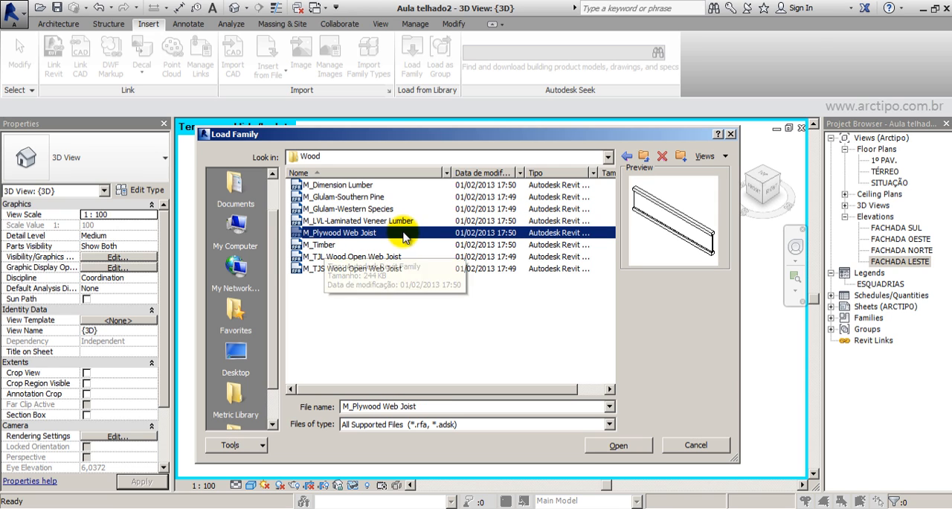
{"action": "left_click", "coordinate": [326, 245]}
{"action": "left_click", "coordinate": [336, 197]}
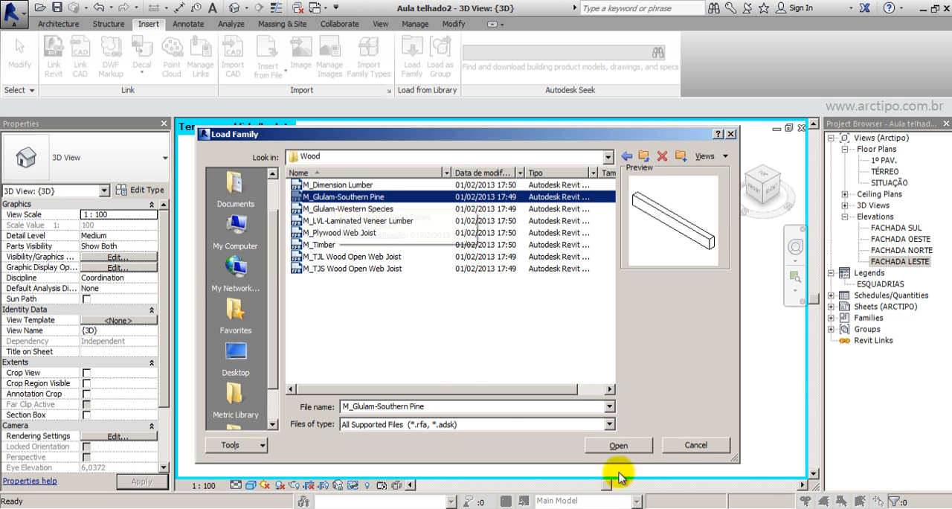
{"action": "left_click", "coordinate": [697, 444]}
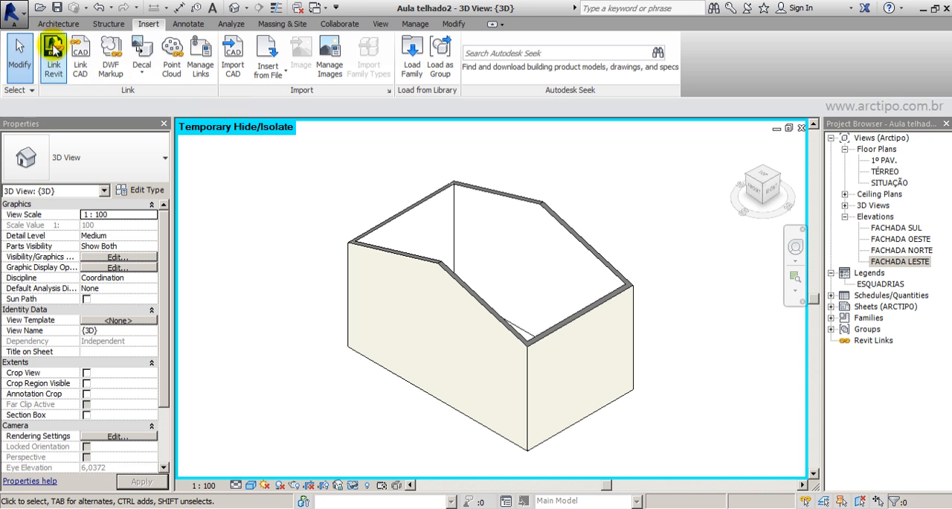
Start the Beam command with the M_LVL-Painéis laminados estruturais 44X302 type.
{"action": "left_click", "coordinate": [108, 23]}
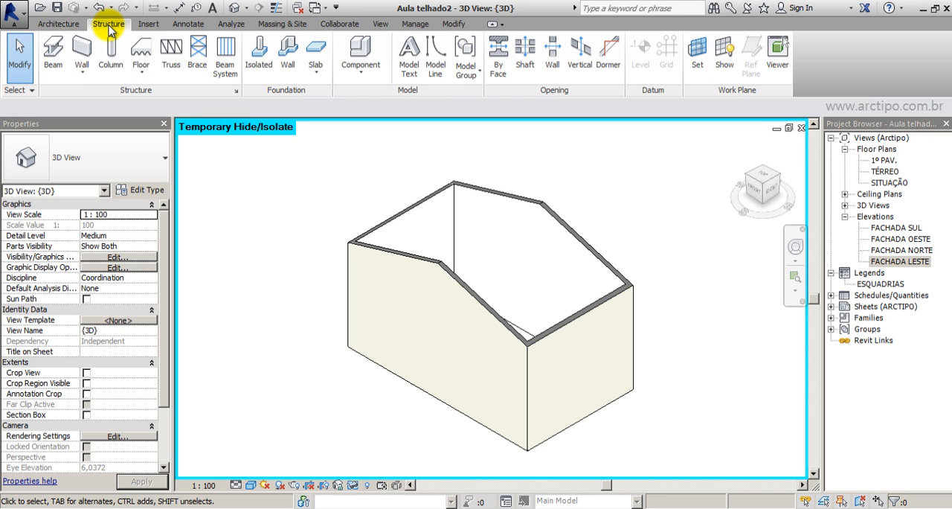
{"action": "left_click", "coordinate": [53, 52]}
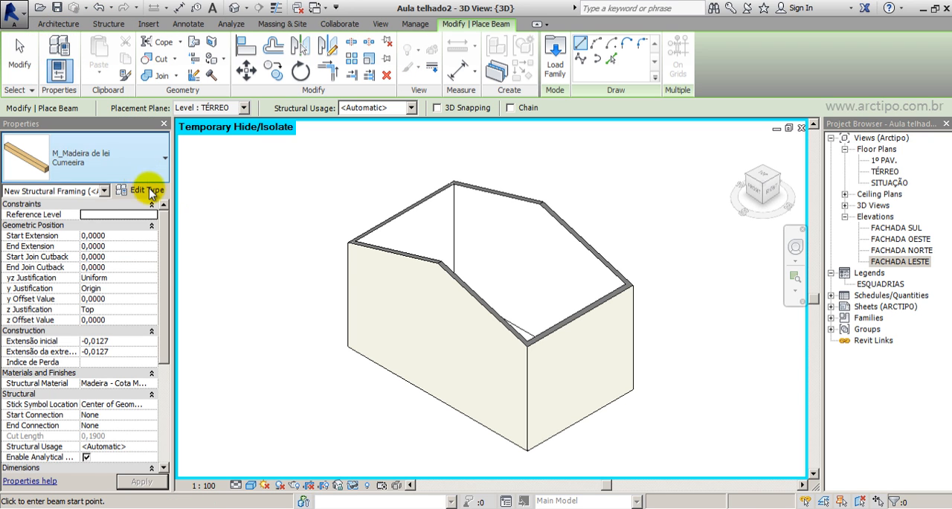
{"action": "left_click", "coordinate": [26, 157]}
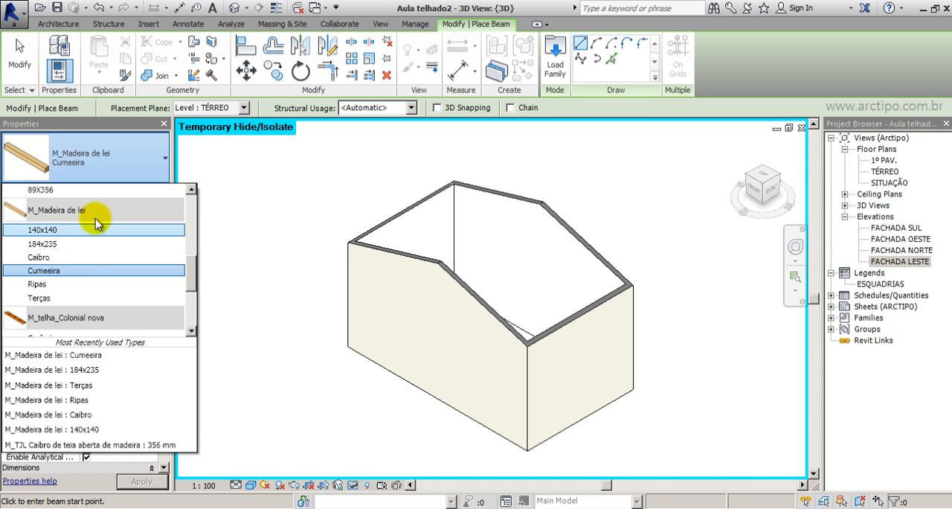
{"action": "scroll", "coordinate": [53, 251], "scroll_direction": "up", "scroll_amount": 2}
{"action": "left_click", "coordinate": [51, 247]}
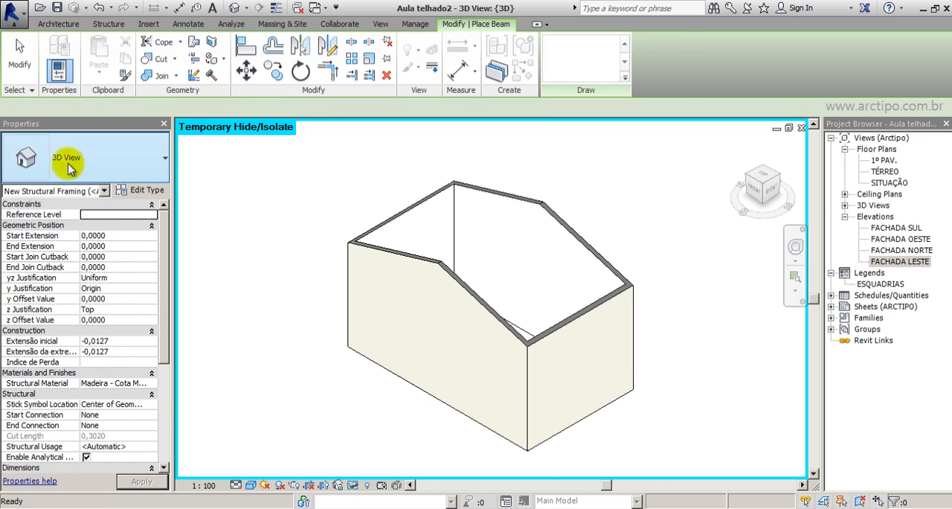
Examine the 44X302 beam's type properties, including duplication, the b and d dimensions and the available types, without changing anything.
{"action": "left_click", "coordinate": [141, 189]}
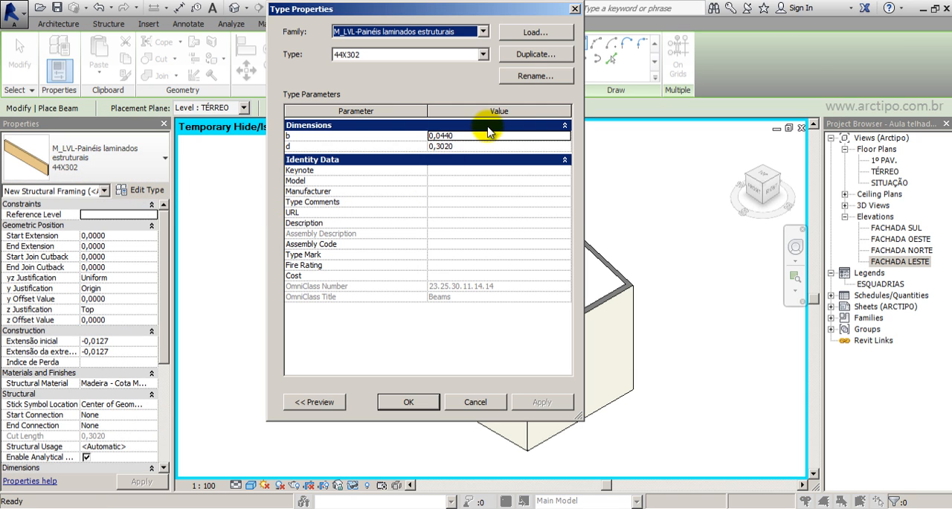
{"action": "left_click", "coordinate": [527, 55]}
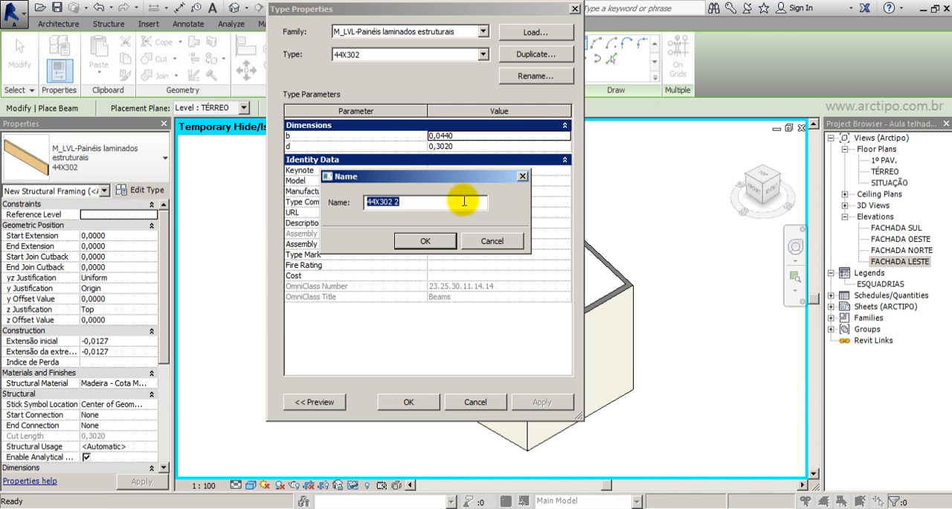
{"action": "left_click", "coordinate": [512, 242]}
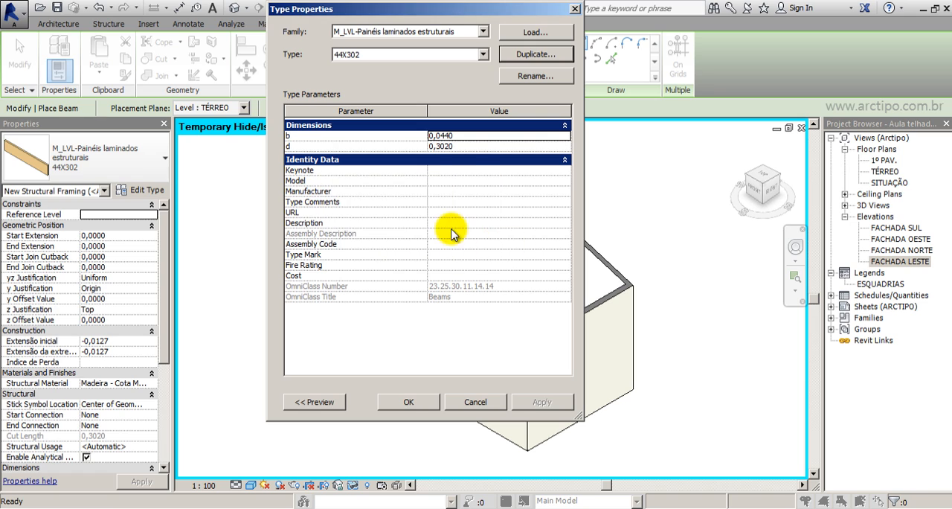
{"action": "left_click", "coordinate": [449, 136]}
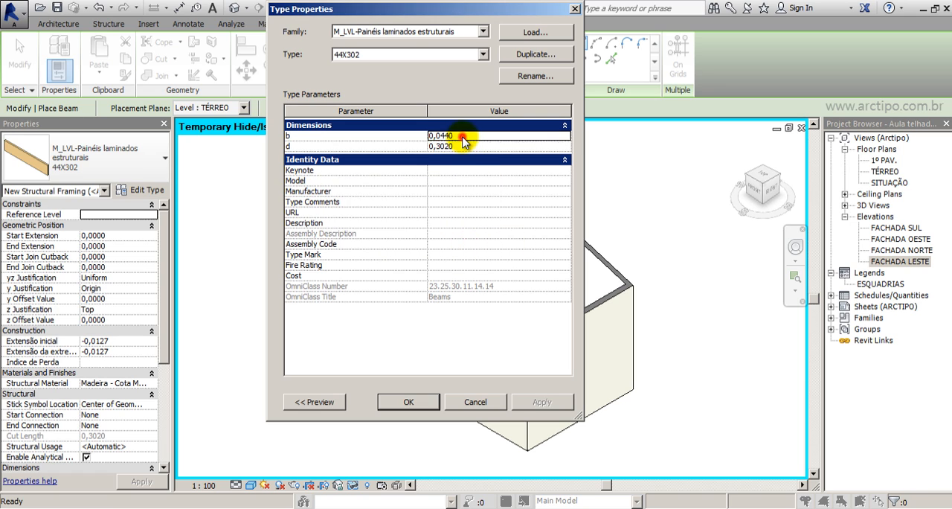
{"action": "left_click", "coordinate": [482, 56]}
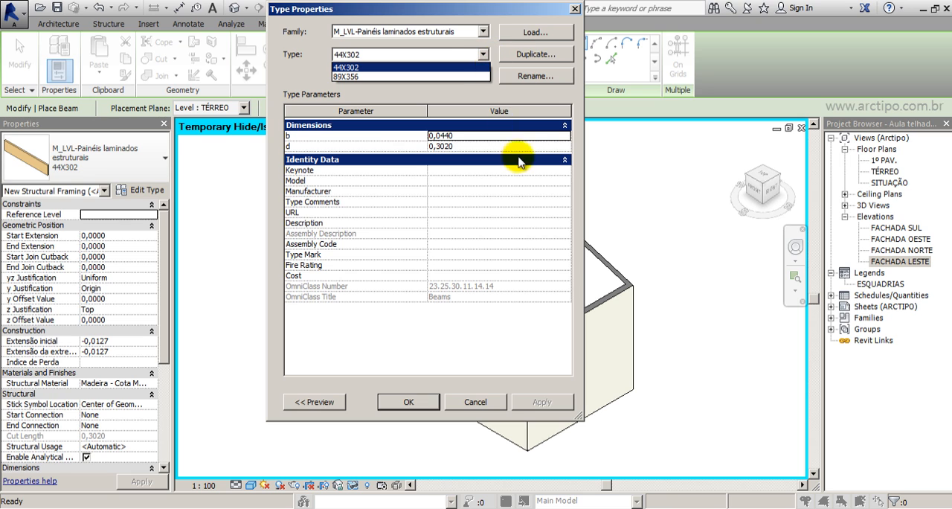
{"action": "left_click", "coordinate": [574, 9]}
{"action": "left_click", "coordinate": [574, 8]}
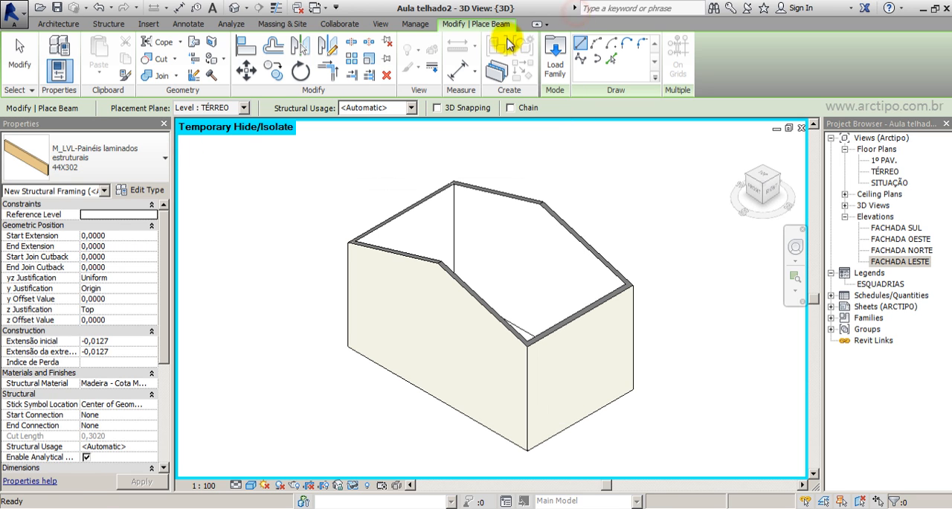
Review the M_Madeira de lei beam types, such as Caibro, Cumeeira, Ripas and Terças, and leave the Beam command.
{"action": "left_click", "coordinate": [165, 158]}
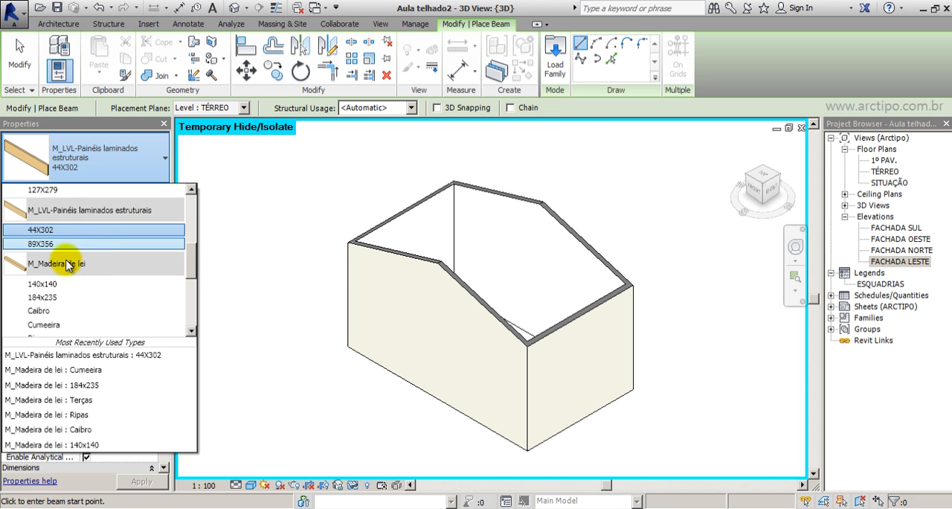
{"action": "scroll", "coordinate": [67, 264], "scroll_direction": "down", "scroll_amount": 2}
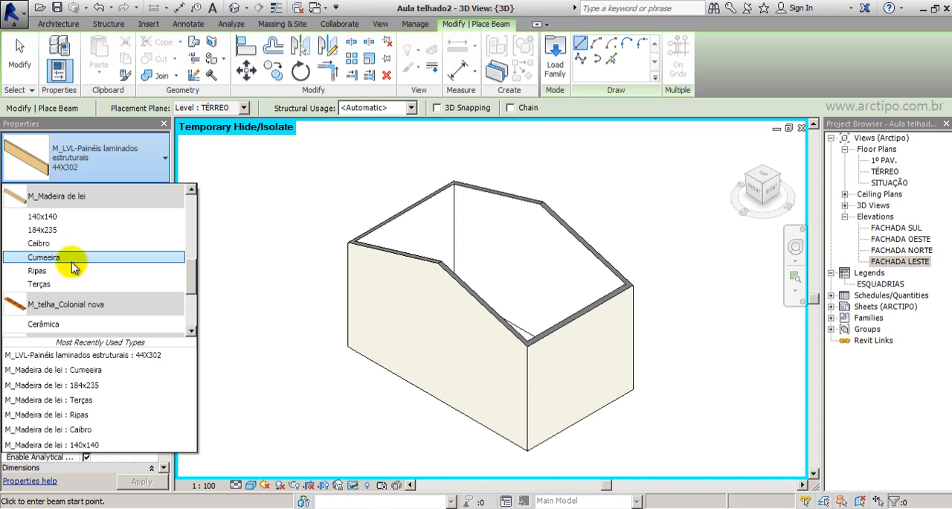
{"action": "scroll", "coordinate": [70, 266], "scroll_direction": "down", "scroll_amount": 1}
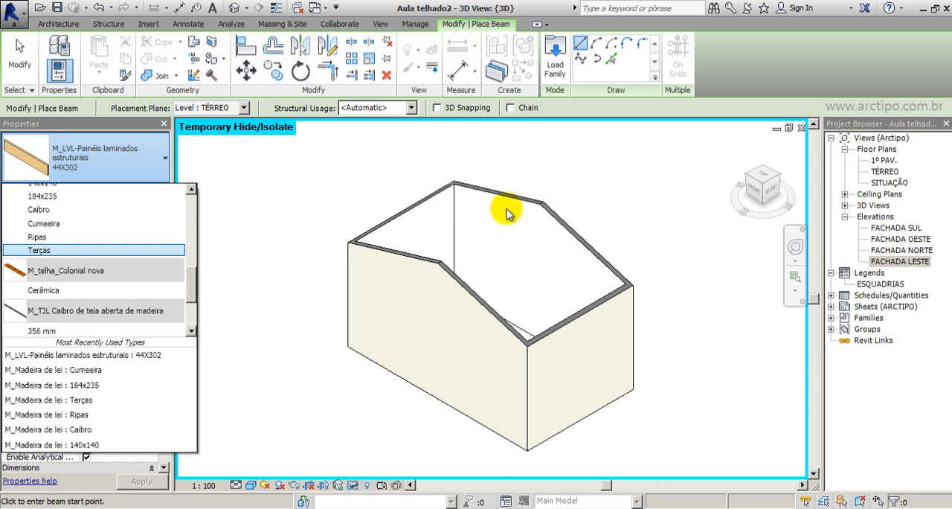
{"action": "left_click", "coordinate": [28, 55]}
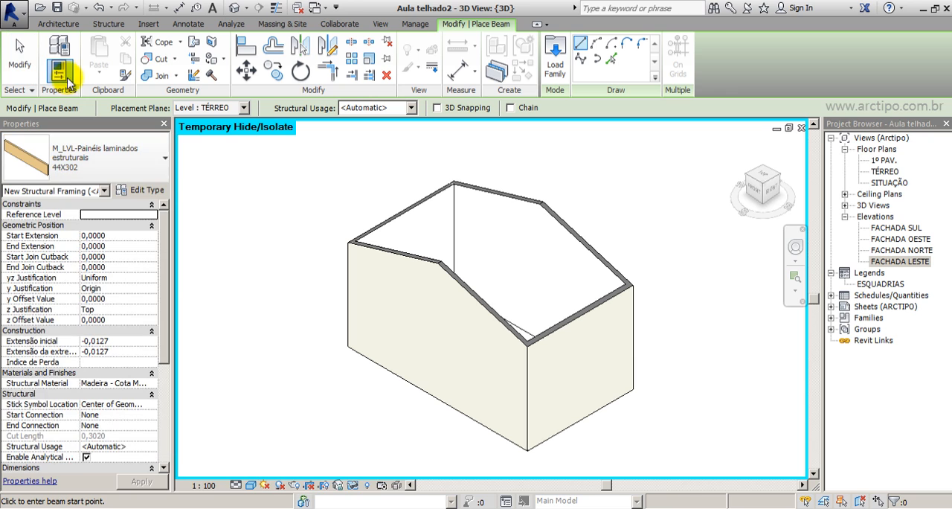
{"action": "key", "text": "Escape"}
{"action": "key", "text": "Escape"}
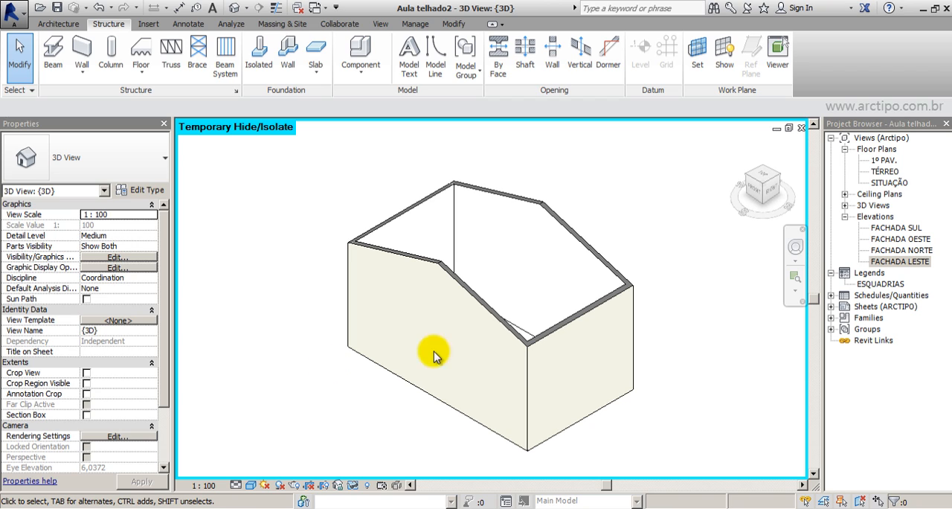
Make all four 15cm EXTERNO walls of the building structural and deselect them.
{"action": "left_click_drag", "start_coordinate": [640, 148], "coordinate": [322, 440]}
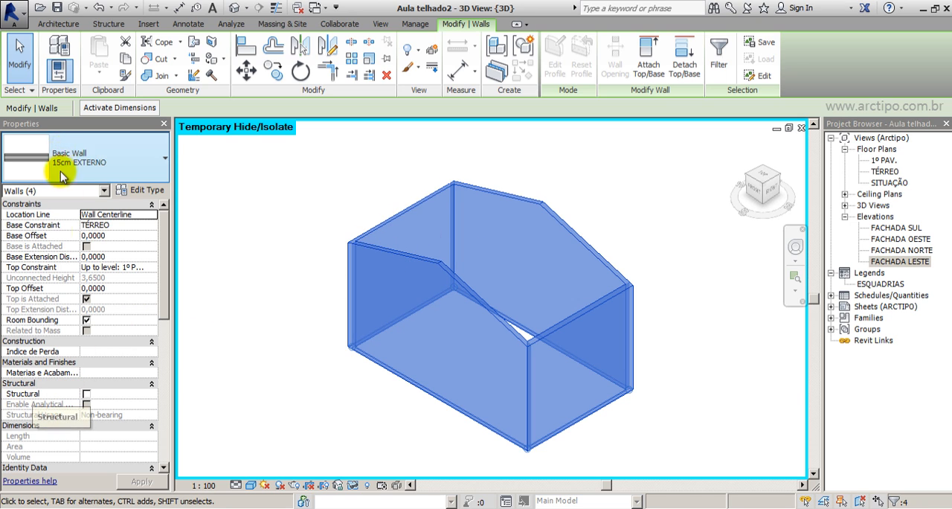
{"action": "left_click", "coordinate": [86, 394]}
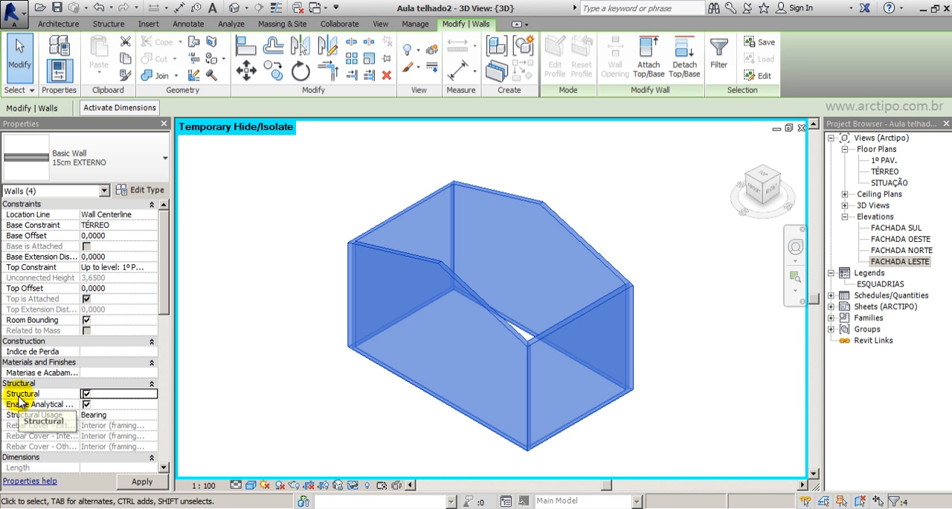
{"action": "left_click", "coordinate": [262, 382]}
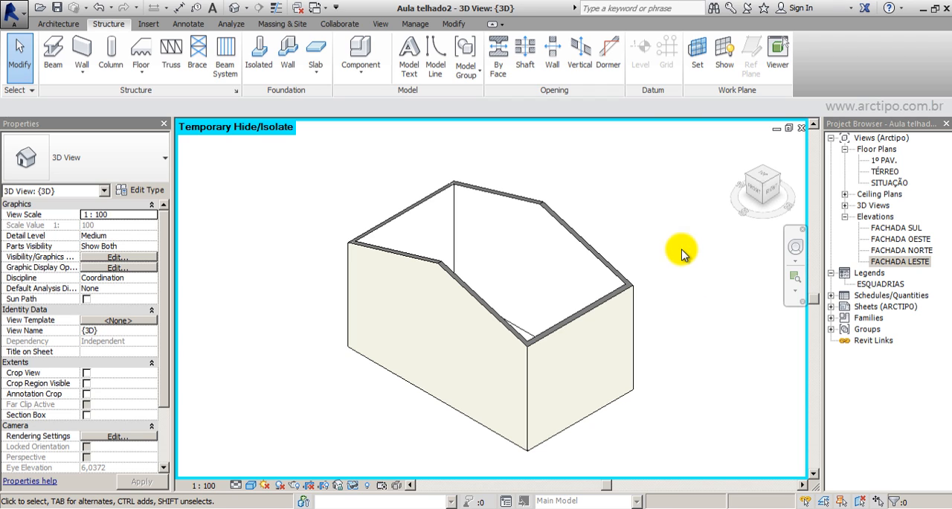
Start a beam system with Pick Supports, a Fixed Number layout of 7 lines and M_Madeira de lei : Terças as beam type.
{"action": "left_click", "coordinate": [225, 51]}
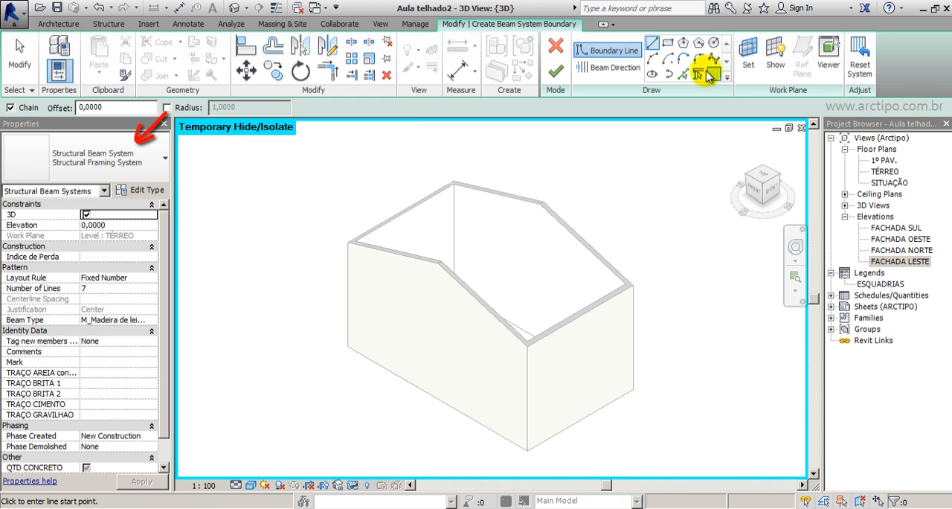
{"action": "left_click", "coordinate": [699, 74]}
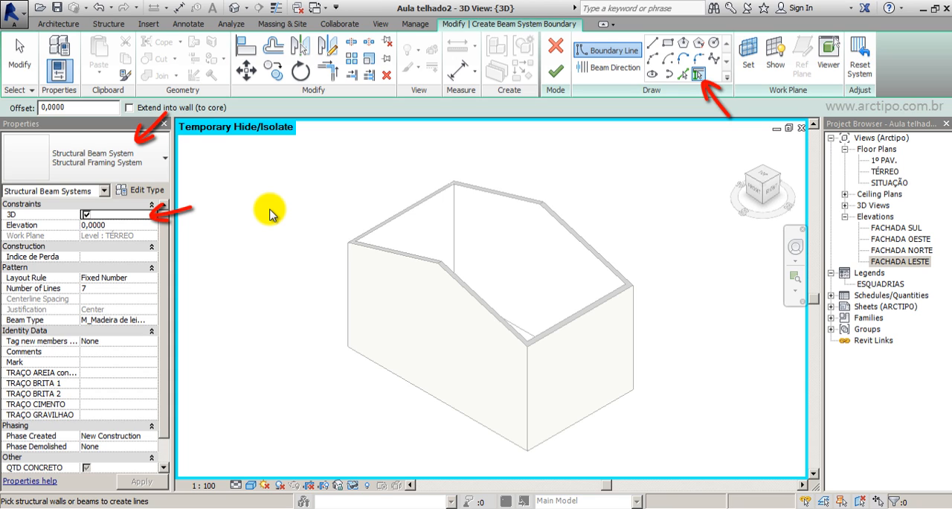
{"action": "left_click", "coordinate": [153, 279]}
{"action": "left_click", "coordinate": [153, 280]}
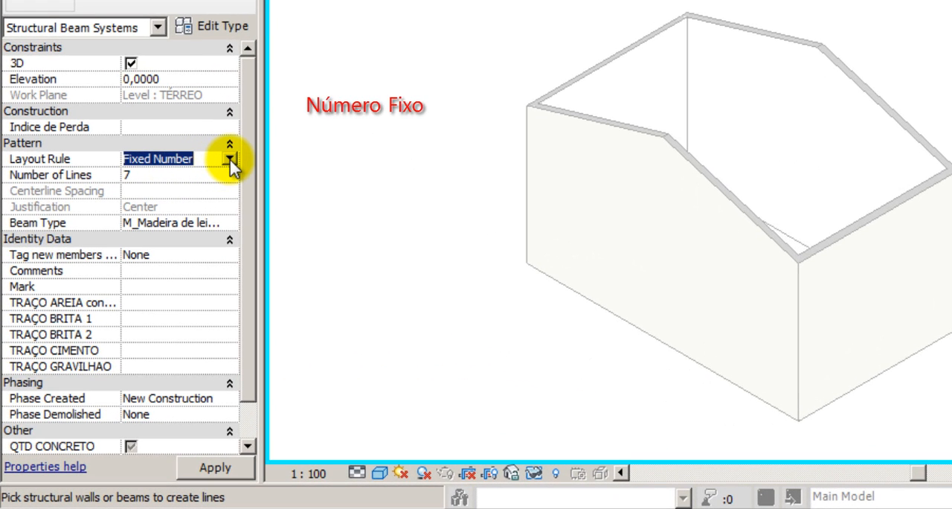
{"action": "left_click", "coordinate": [229, 159]}
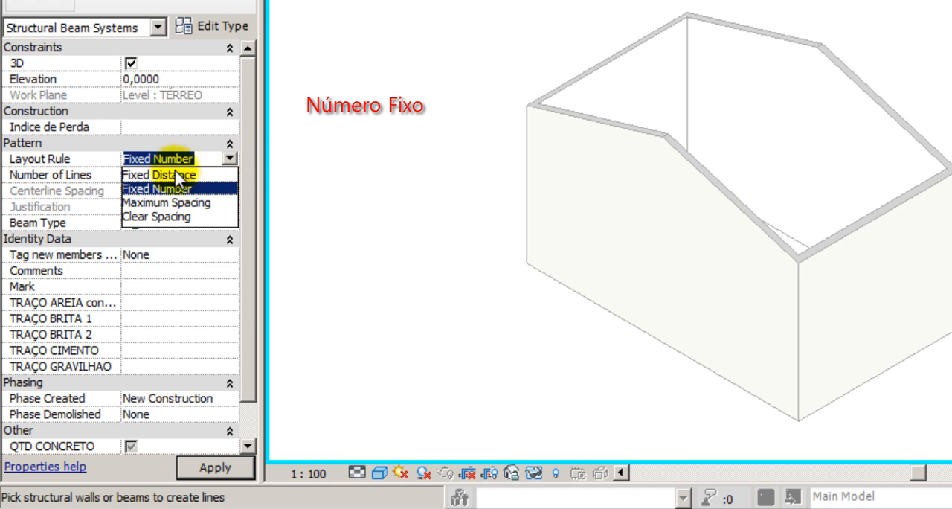
{"action": "left_click", "coordinate": [133, 175]}
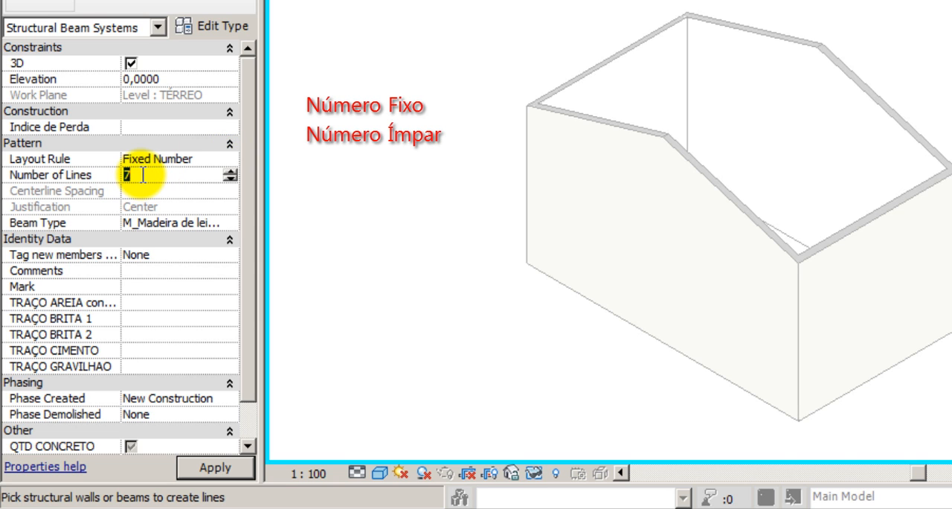
{"action": "left_click", "coordinate": [137, 174]}
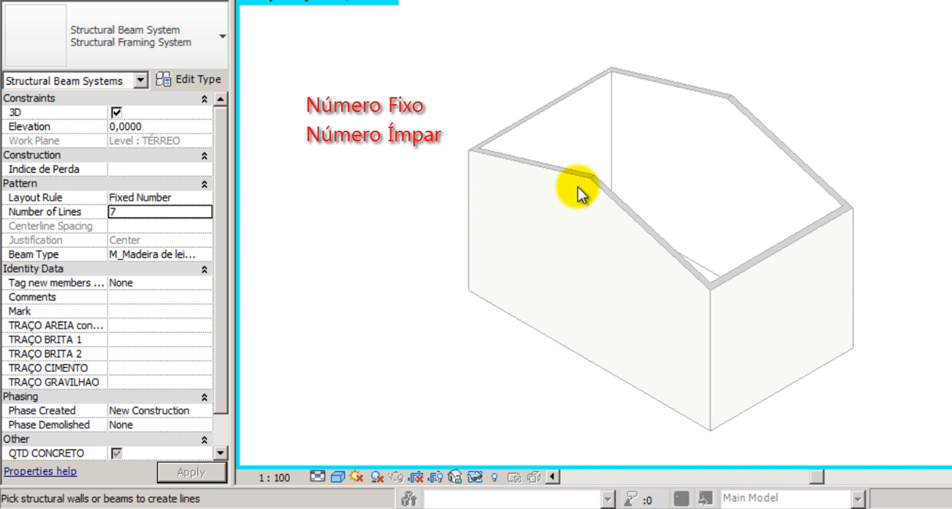
{"action": "left_click", "coordinate": [117, 213]}
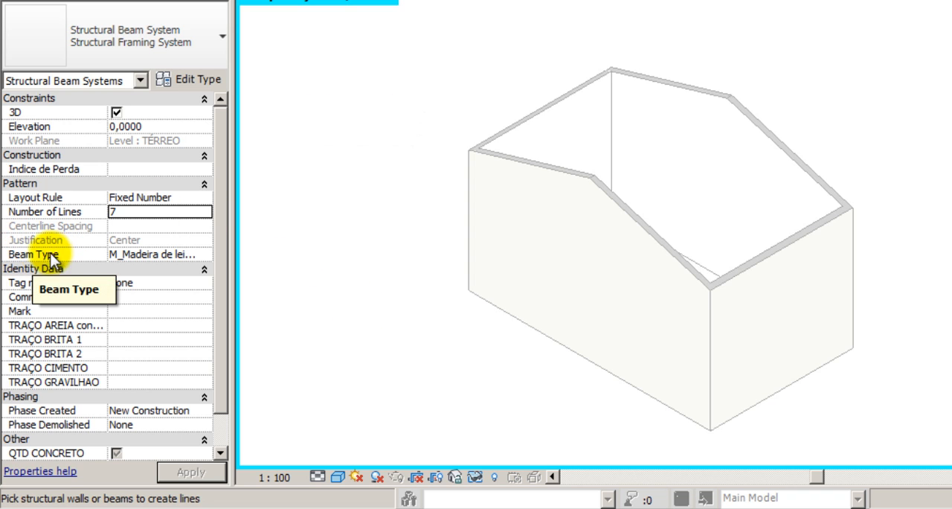
{"action": "left_click", "coordinate": [209, 253]}
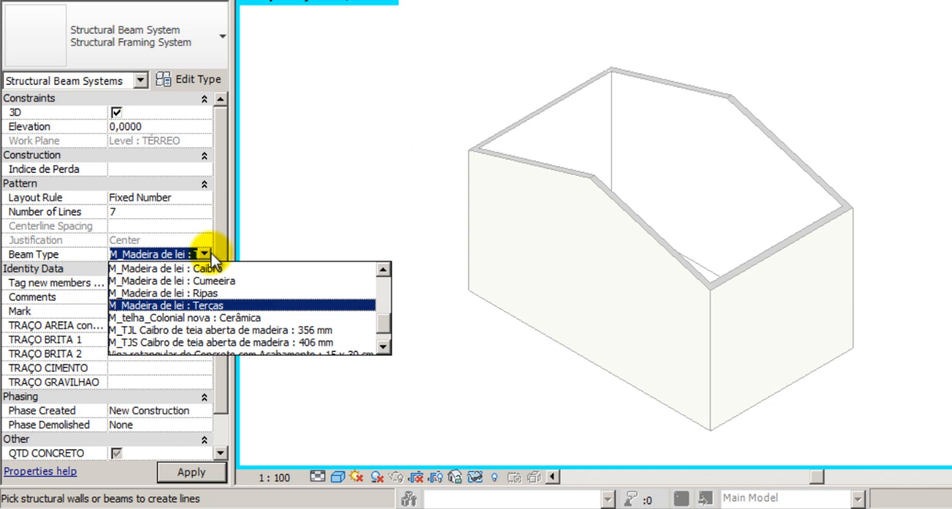
{"action": "left_click", "coordinate": [188, 305]}
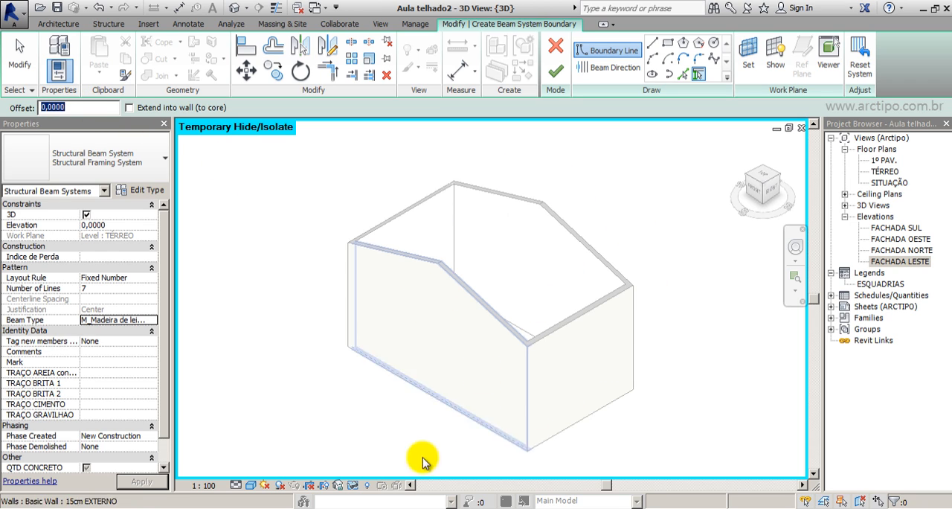
Reveal the hidden roof and measure its overhang from the wall face to the roof edge in the FACHADA OESTE elevation.
{"action": "left_click", "coordinate": [354, 487]}
{"action": "left_click", "coordinate": [394, 470]}
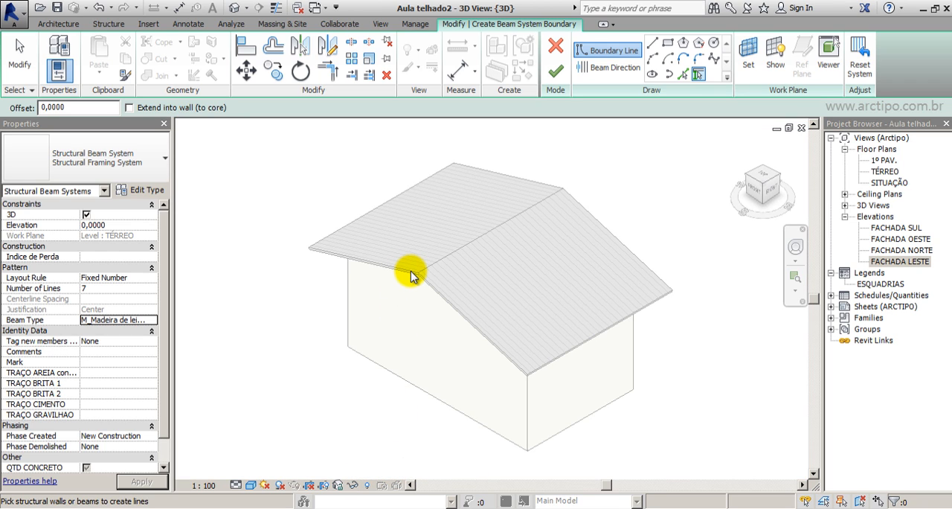
{"action": "left_click", "coordinate": [773, 192]}
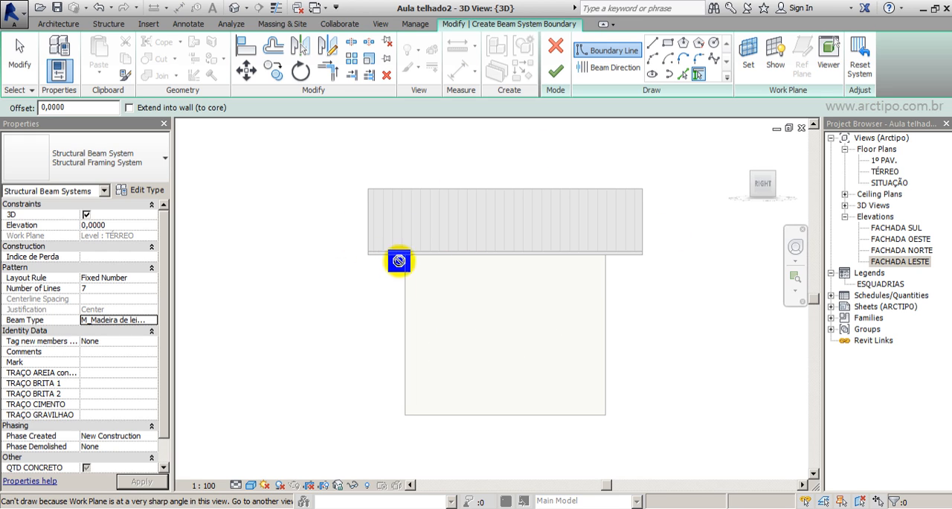
{"action": "left_click", "coordinate": [904, 228]}
{"action": "double_click", "coordinate": [911, 239]}
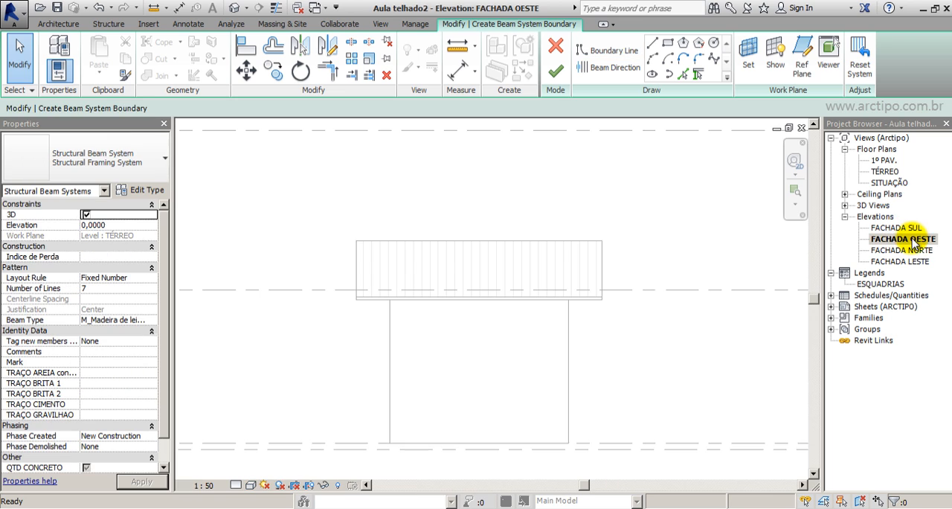
{"action": "left_click", "coordinate": [154, 7]}
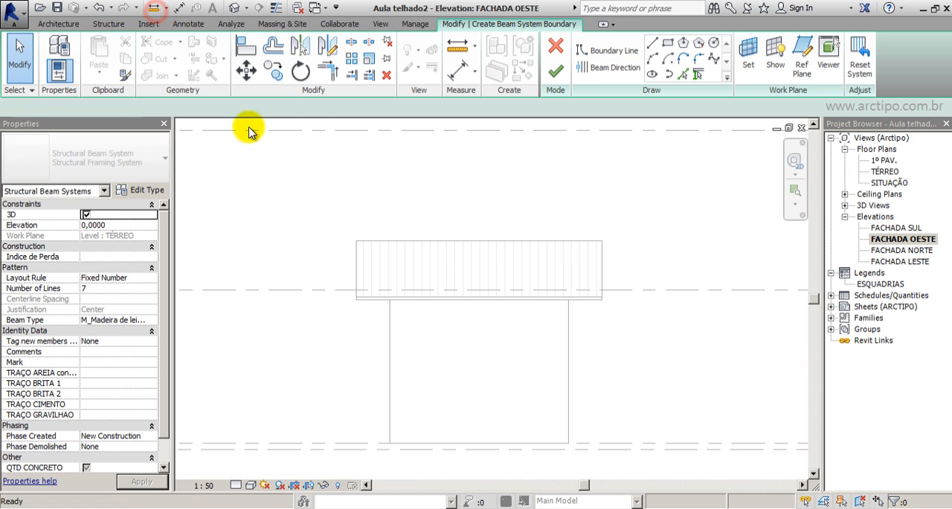
{"action": "scroll", "coordinate": [357, 305], "scroll_direction": "up", "scroll_amount": 4}
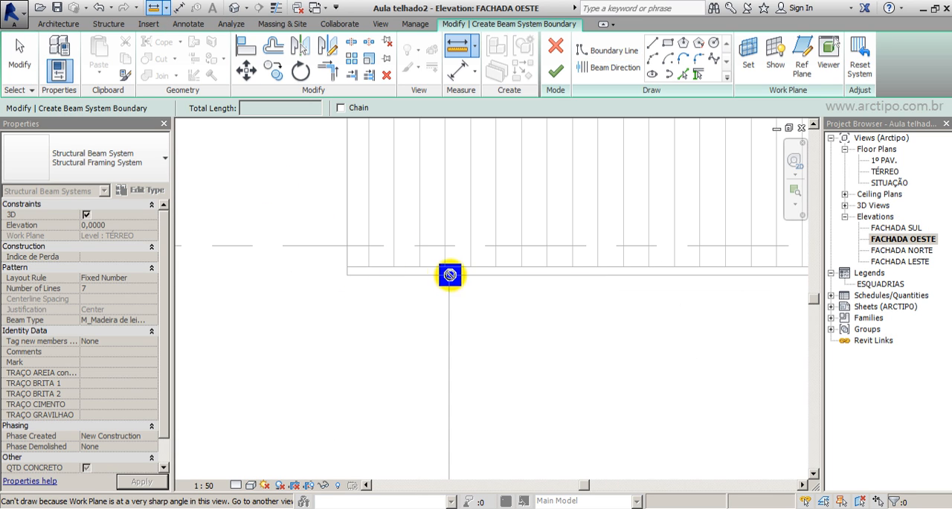
{"action": "left_click", "coordinate": [180, 8]}
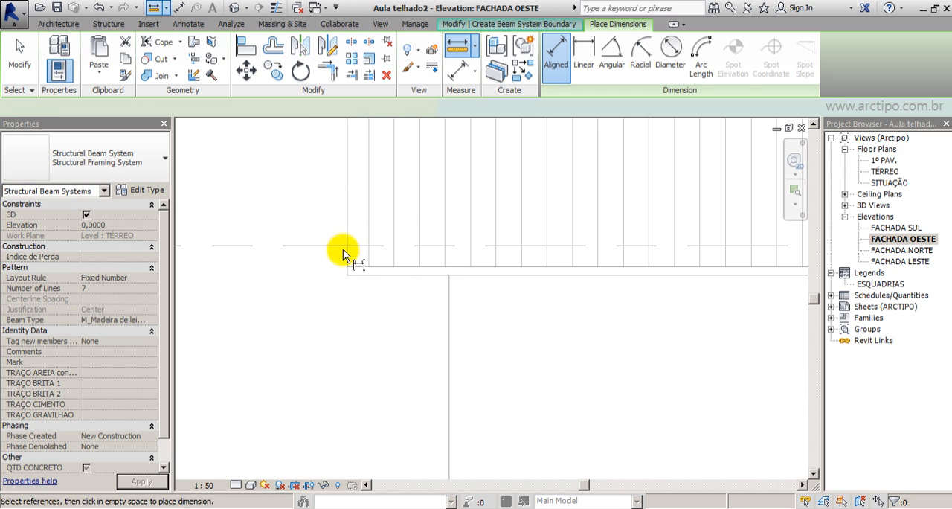
{"action": "left_click", "coordinate": [344, 249]}
{"action": "left_click", "coordinate": [446, 305]}
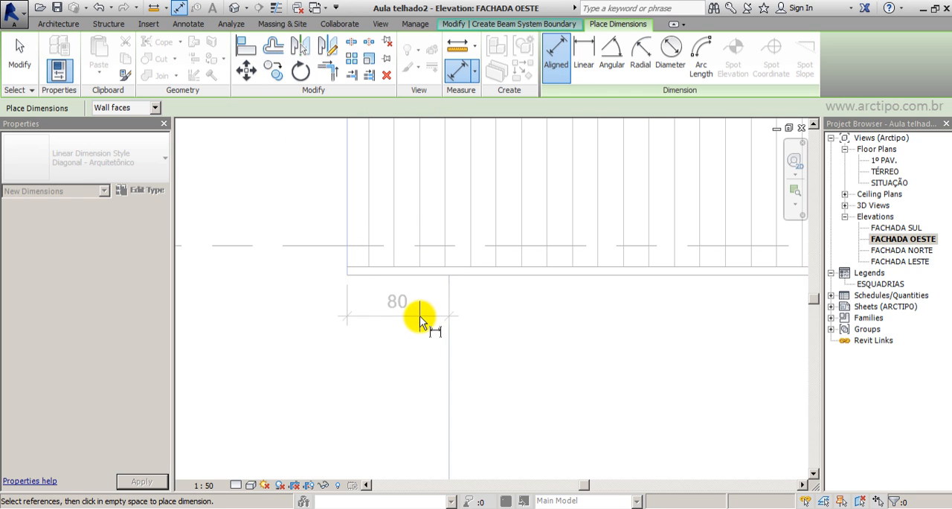
{"action": "left_click", "coordinate": [21, 62]}
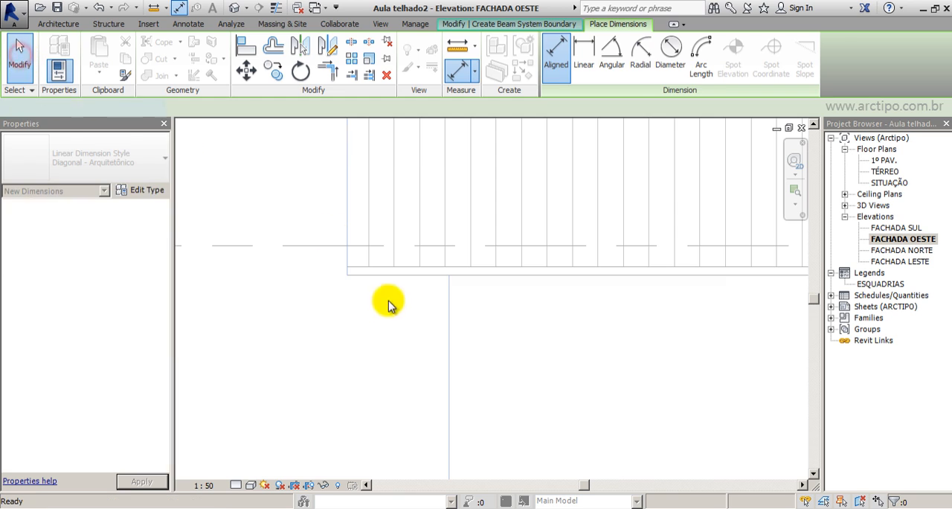
{"action": "scroll", "coordinate": [389, 300], "scroll_direction": "down", "scroll_amount": 3}
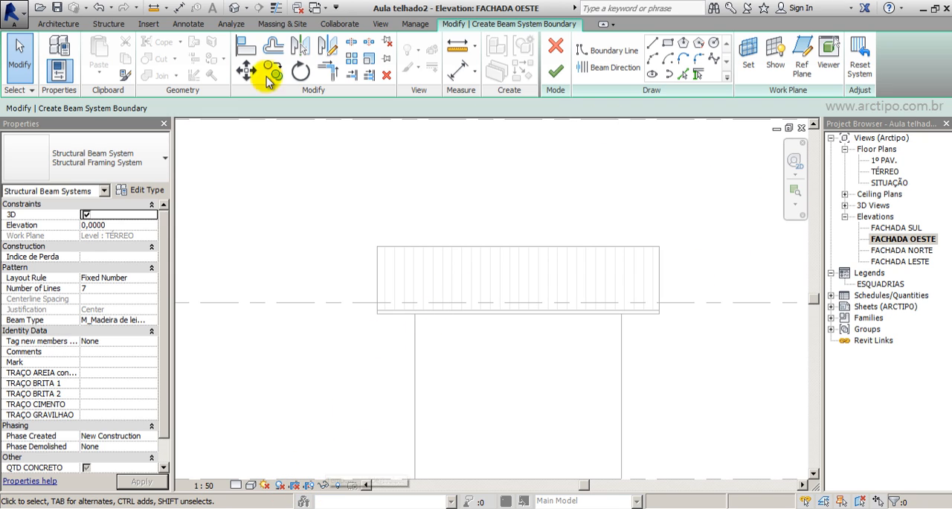
Return to the 3D view and discard the beam system sketch.
{"action": "left_click", "coordinate": [233, 8]}
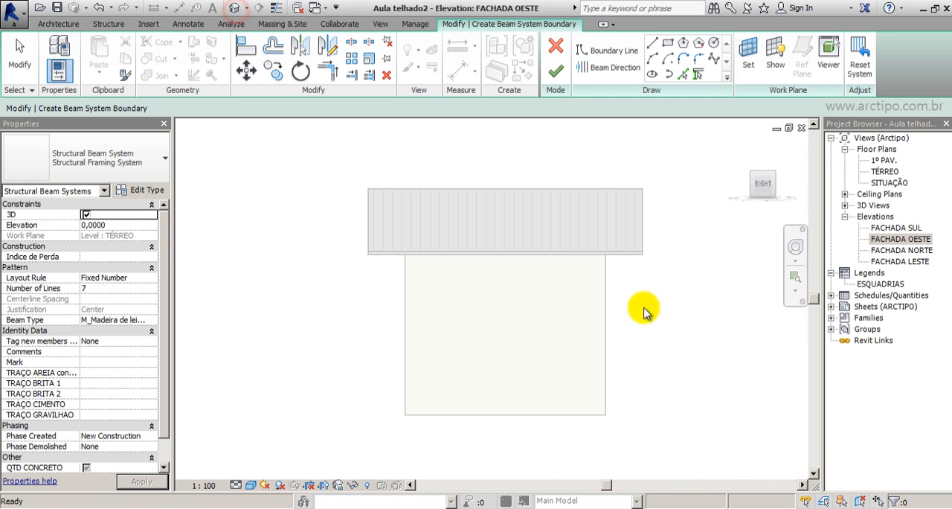
{"action": "left_click", "coordinate": [751, 178]}
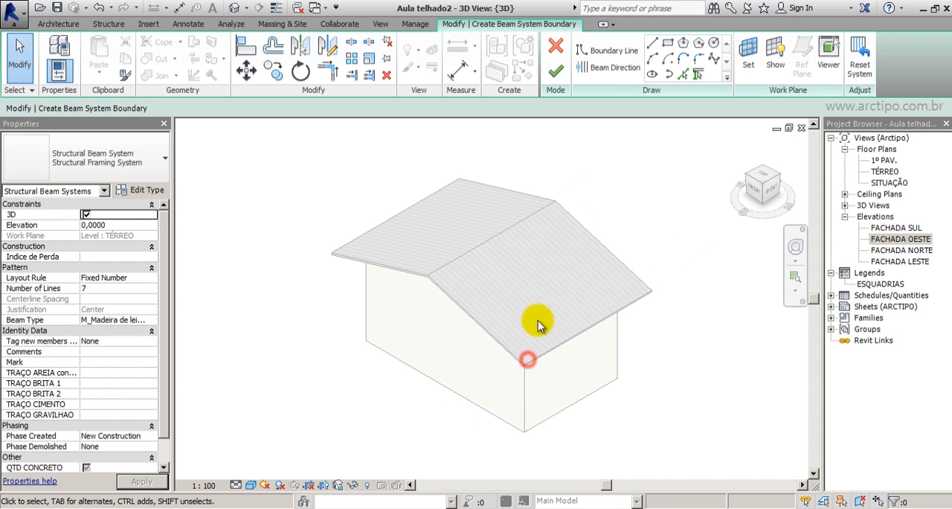
{"action": "left_click", "coordinate": [557, 48]}
{"action": "left_click", "coordinate": [535, 275]}
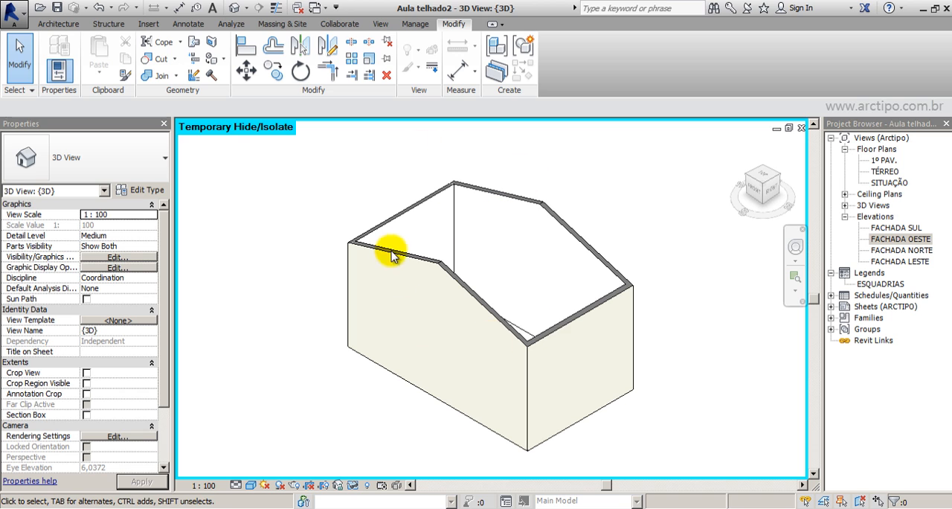
Sketch a new beam system boundary by picking the four walls, offset -0,8000 at the long walls and 0,0000 at the short walls.
{"action": "left_click", "coordinate": [58, 23]}
{"action": "left_click", "coordinate": [108, 23]}
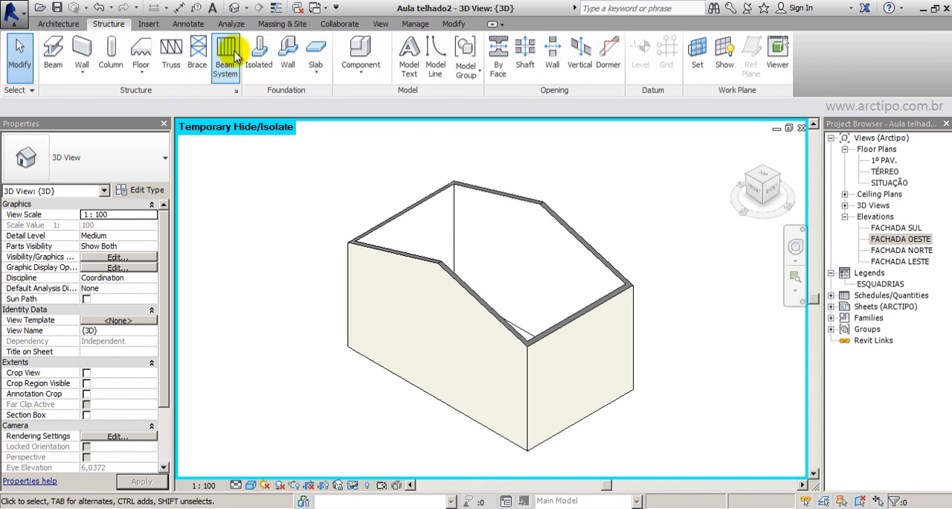
{"action": "left_click", "coordinate": [227, 45]}
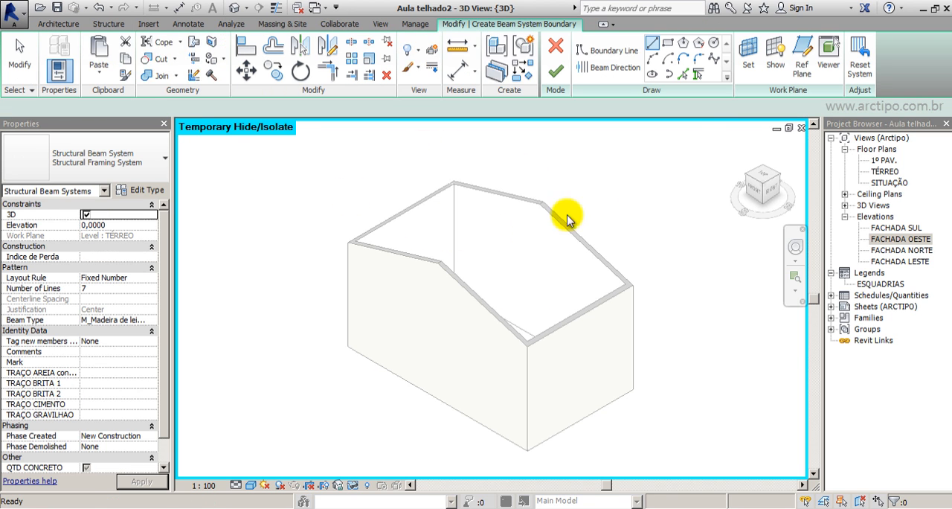
{"action": "left_click", "coordinate": [699, 76]}
{"action": "left_click", "coordinate": [78, 106]}
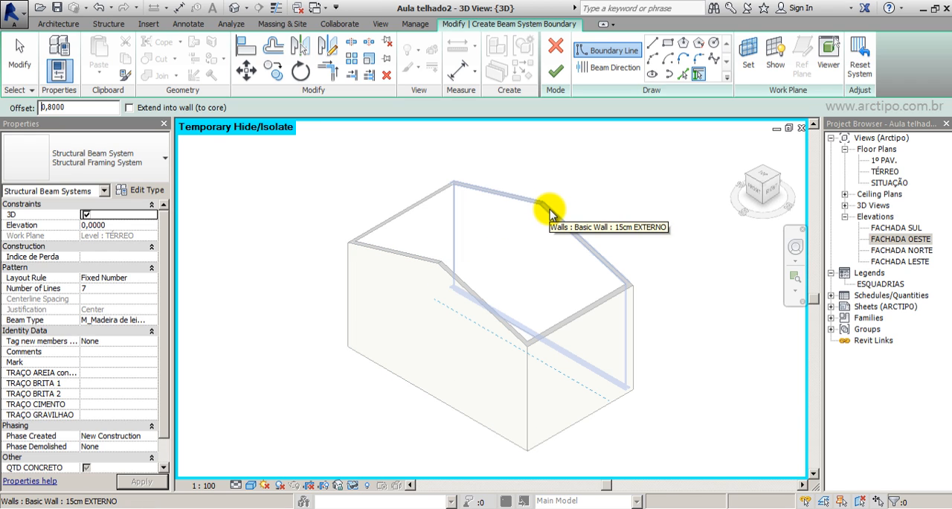
{"action": "left_click", "coordinate": [766, 180]}
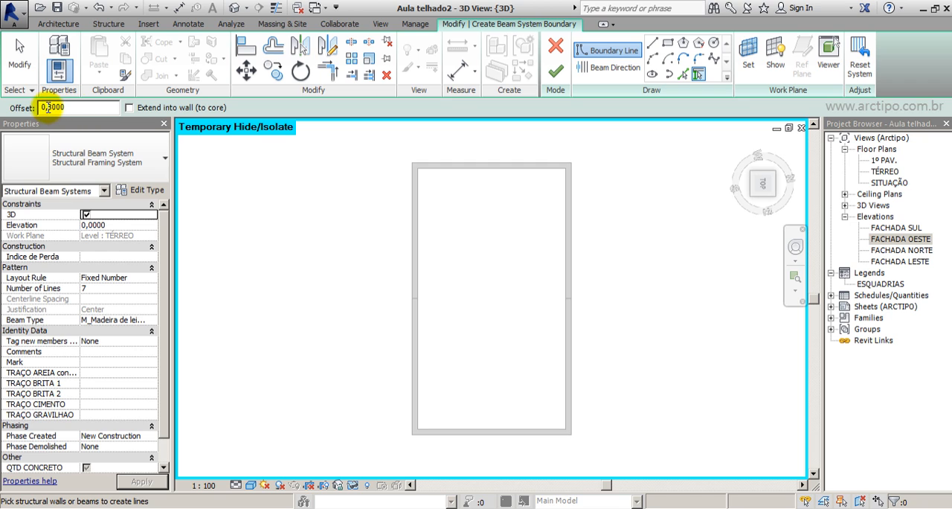
{"action": "left_click", "coordinate": [569, 262]}
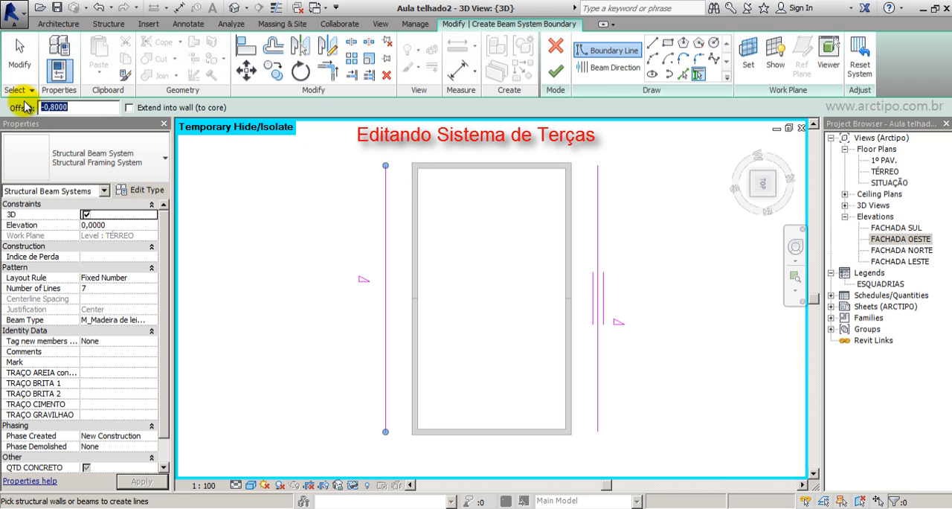
{"action": "left_click", "coordinate": [482, 168]}
{"action": "left_click", "coordinate": [484, 430]}
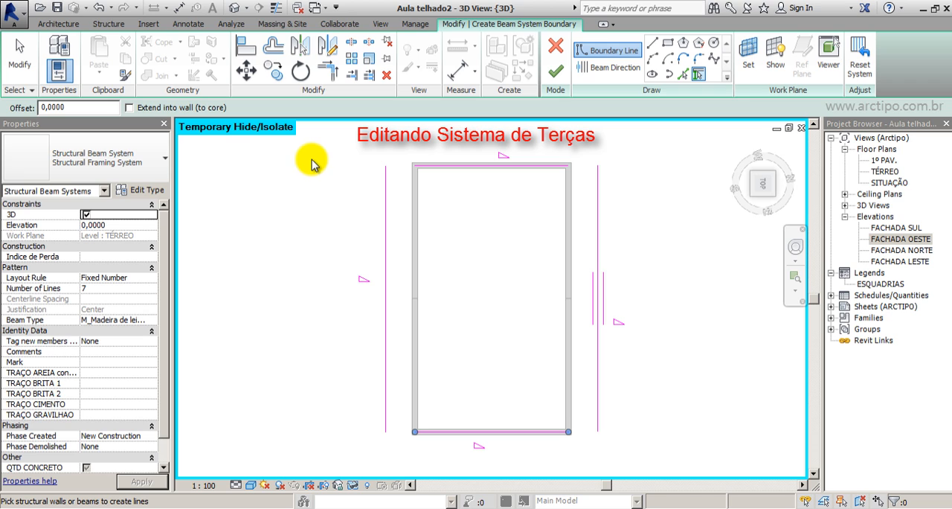
{"action": "left_click", "coordinate": [456, 74]}
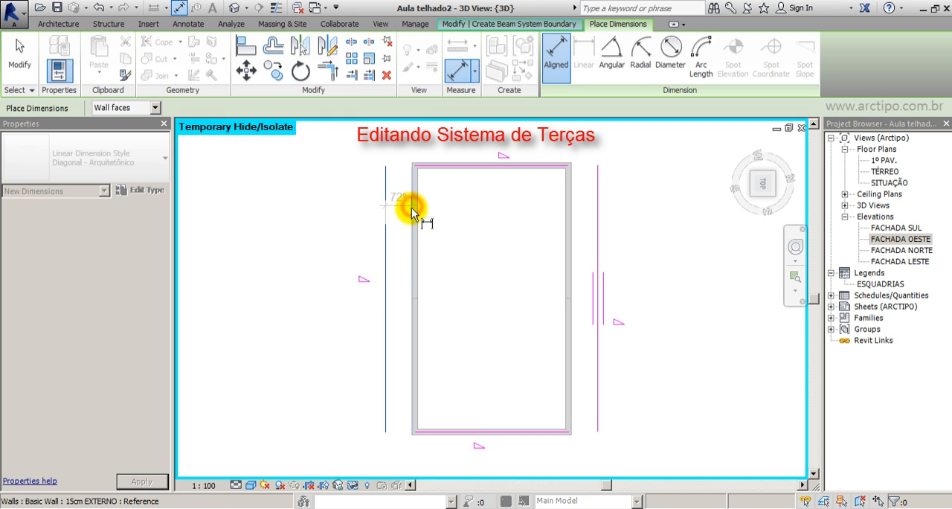
{"action": "left_click", "coordinate": [20, 52]}
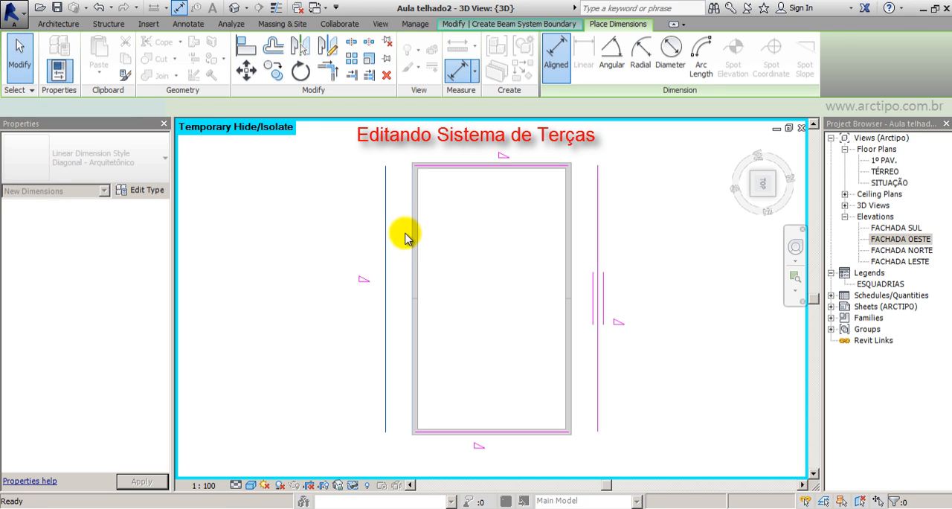
{"action": "left_click", "coordinate": [385, 232]}
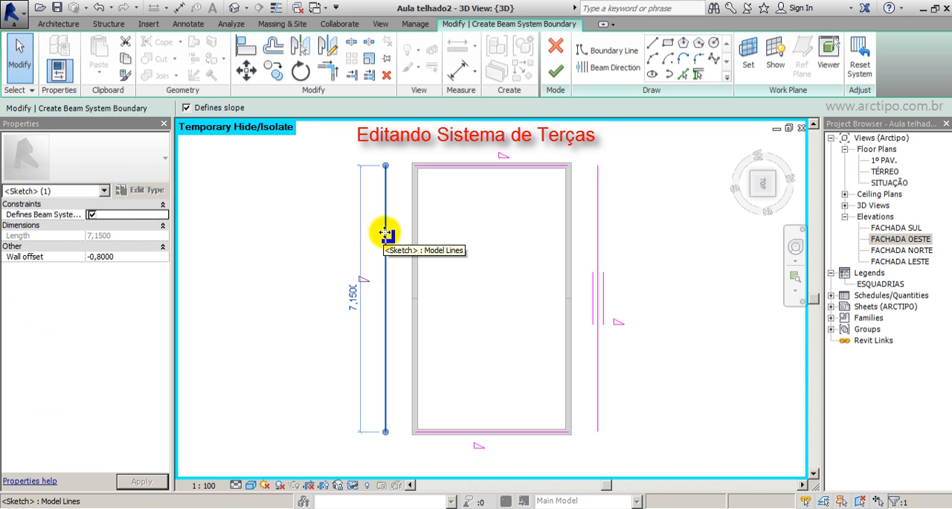
{"action": "left_click", "coordinate": [323, 191]}
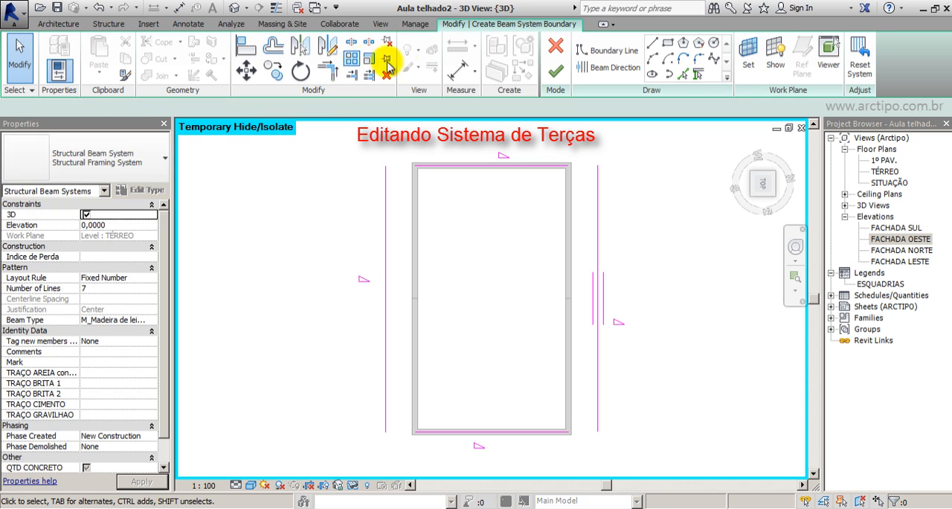
Place an aligned dimension between the outer face of the plan's left long wall and its offset boundary line.
{"action": "left_click", "coordinate": [457, 69]}
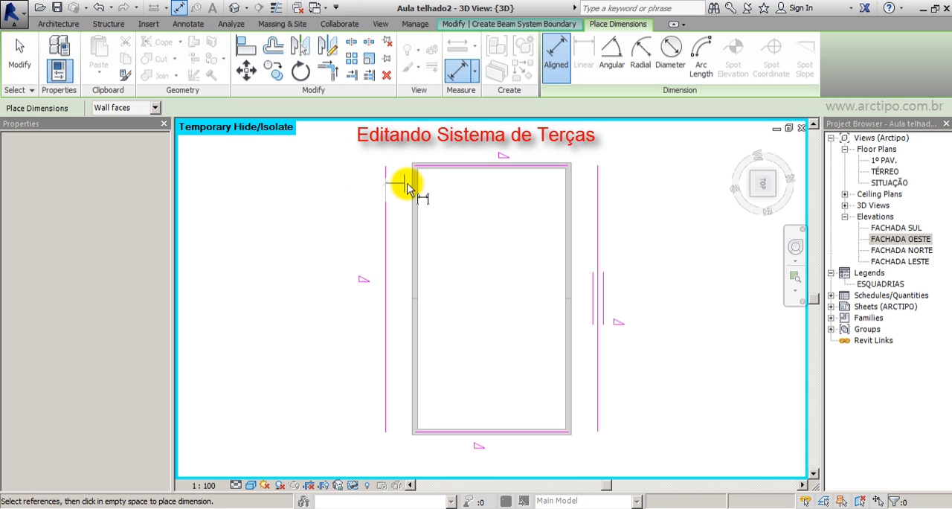
{"action": "left_click", "coordinate": [414, 187]}
{"action": "left_click", "coordinate": [387, 180]}
{"action": "left_click", "coordinate": [361, 153]}
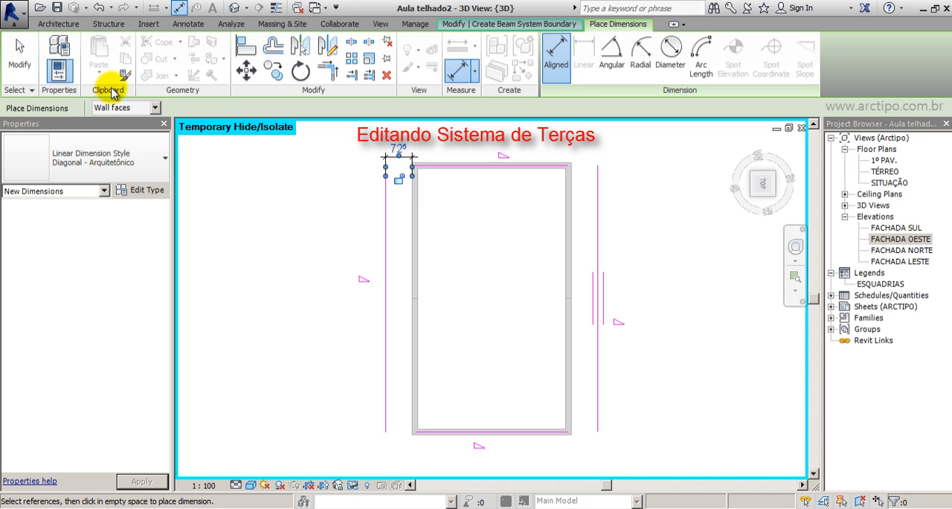
{"action": "left_click", "coordinate": [20, 60]}
Set the plan's left boundary line 0.8 m from the wall's outer face and delete the helper dimension.
{"action": "left_click", "coordinate": [385, 216]}
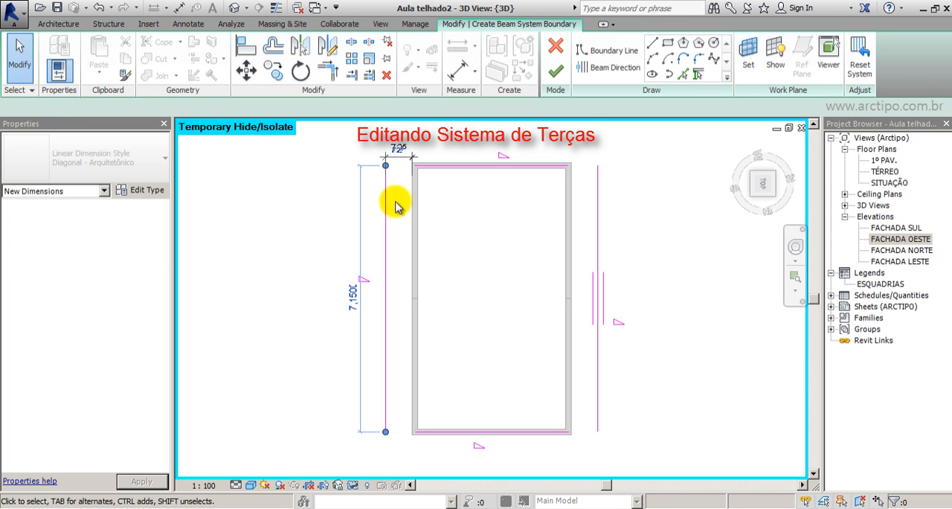
{"action": "left_click", "coordinate": [398, 151]}
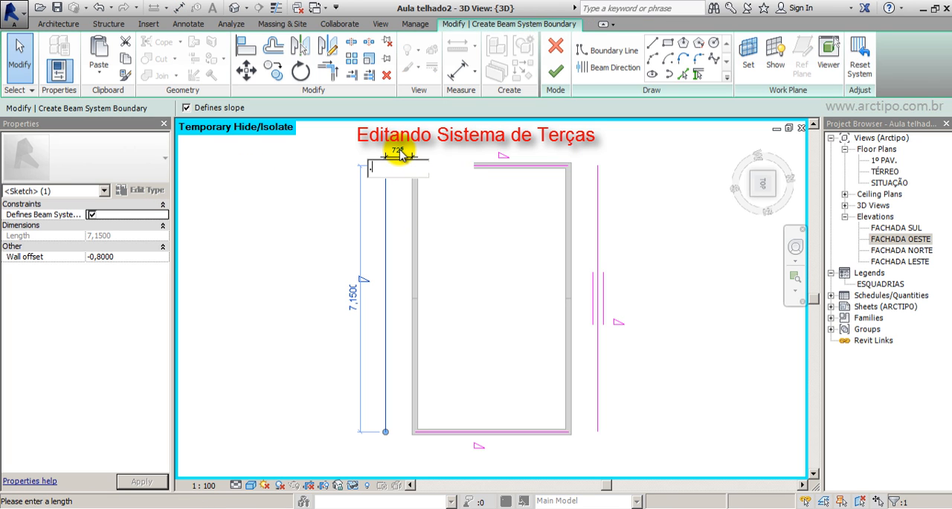
{"action": "type", "text": ".8"}
{"action": "key", "text": "Return"}
{"action": "left_click", "coordinate": [291, 196]}
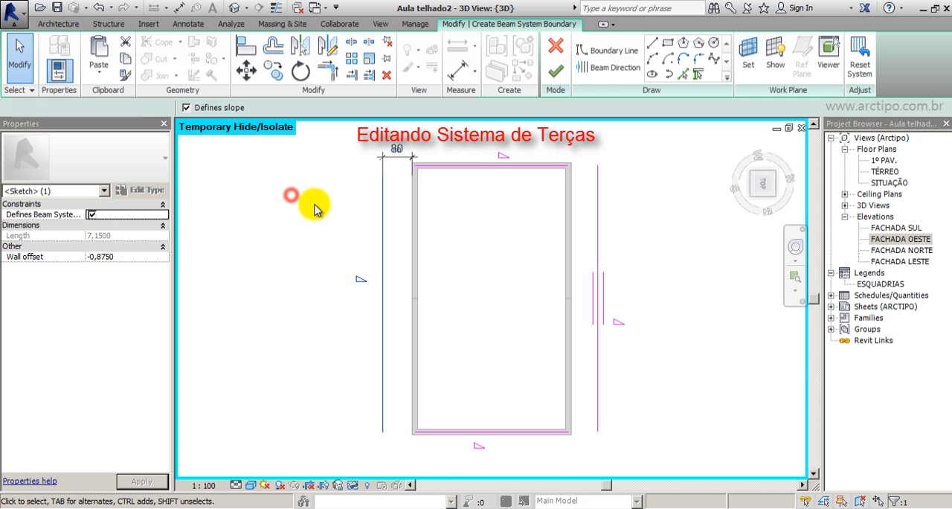
{"action": "left_click", "coordinate": [394, 165]}
{"action": "key", "text": "Delete"}
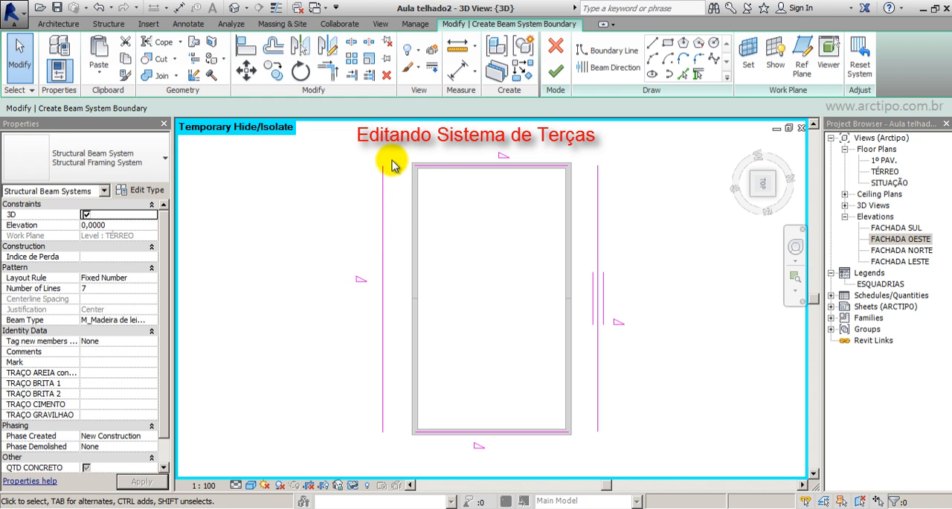
Dimension the plan's right boundary line from the wall's outer face, set the distance to 0.8 m, and delete the dimension.
{"action": "left_click", "coordinate": [598, 216]}
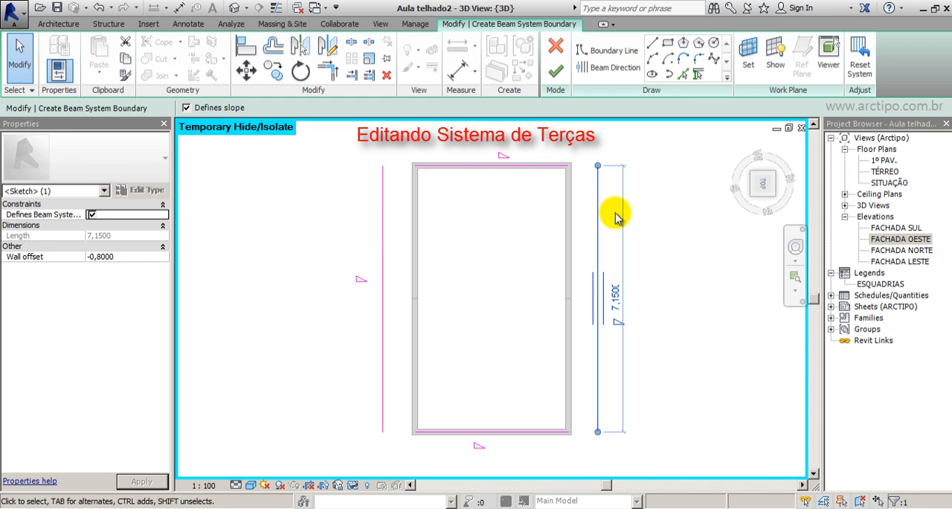
{"action": "key", "text": "Escape"}
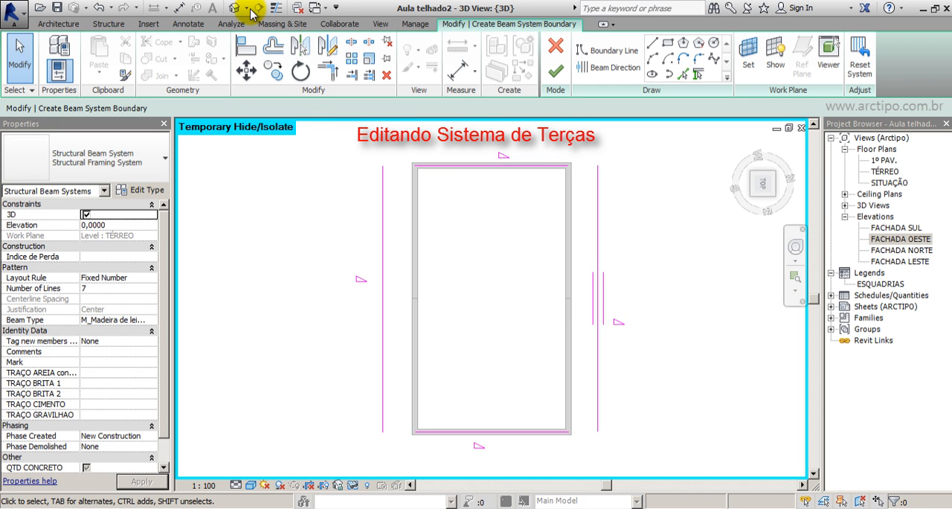
{"action": "left_click", "coordinate": [468, 78]}
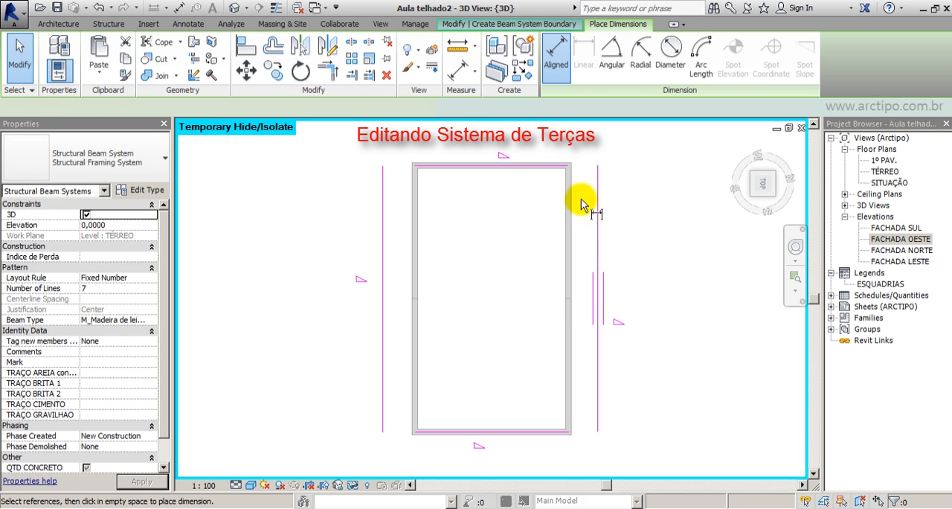
{"action": "left_click", "coordinate": [597, 197]}
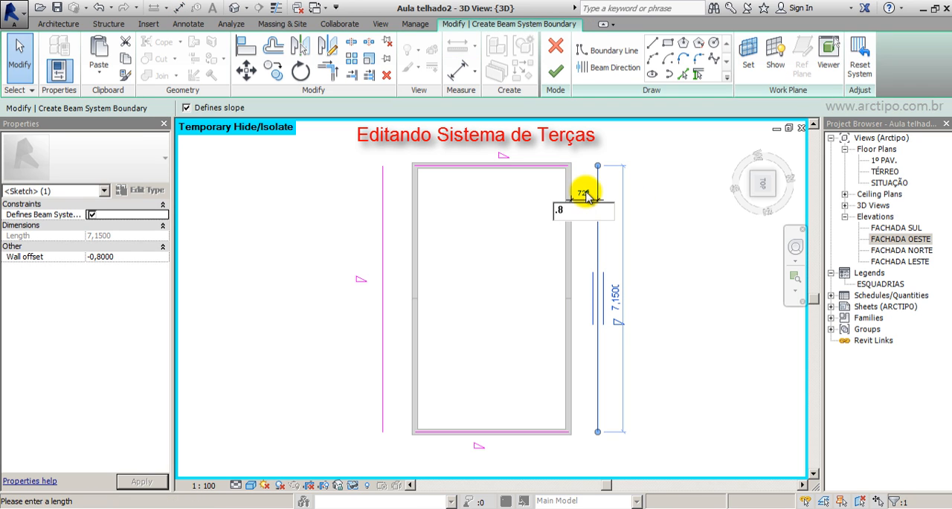
{"action": "type", "text": ".8"}
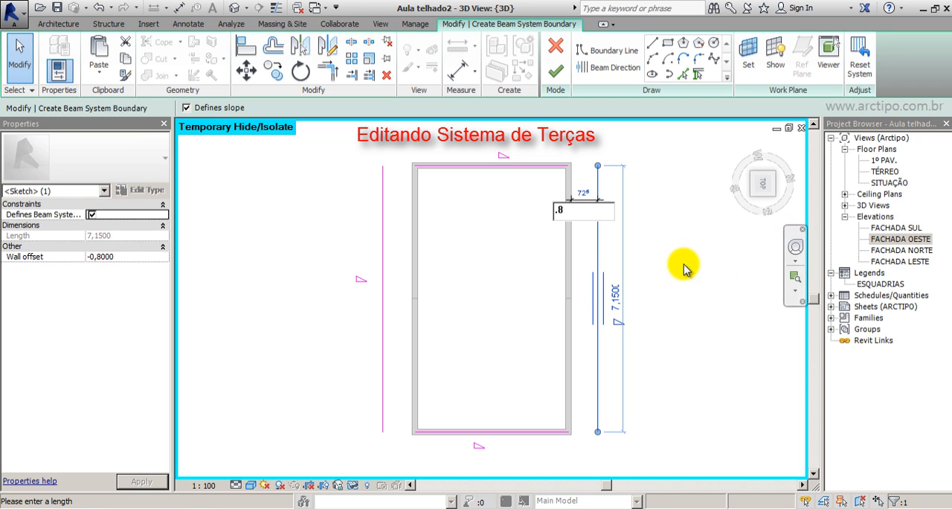
{"action": "key", "text": "Return"}
{"action": "left_click", "coordinate": [583, 201]}
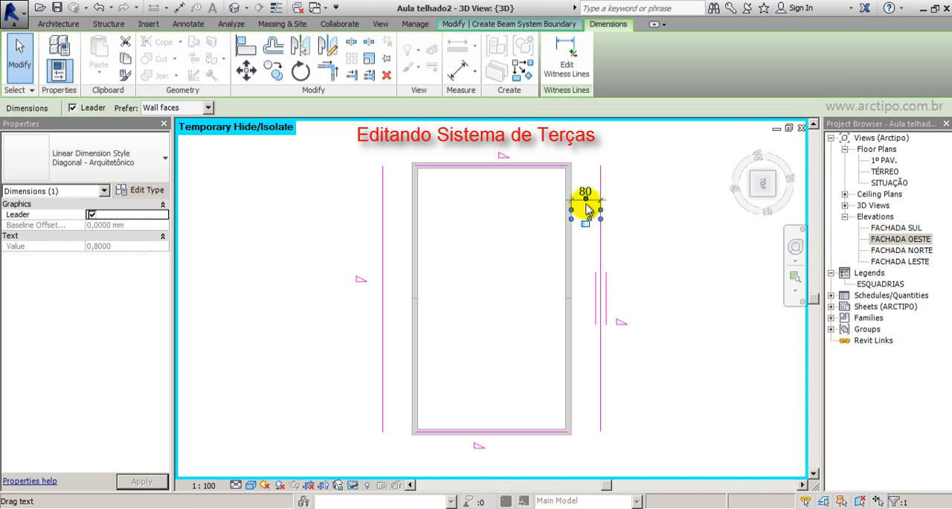
{"action": "key", "text": "Delete"}
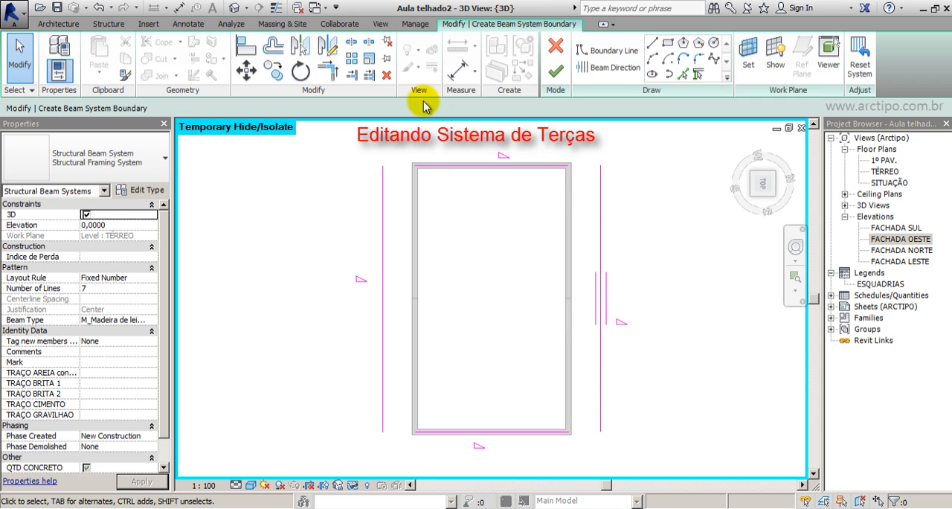
Trim/extend the four boundary lines to meet at all corners and form a closed rectangle.
{"action": "left_click", "coordinate": [327, 70]}
{"action": "left_click", "coordinate": [382, 178]}
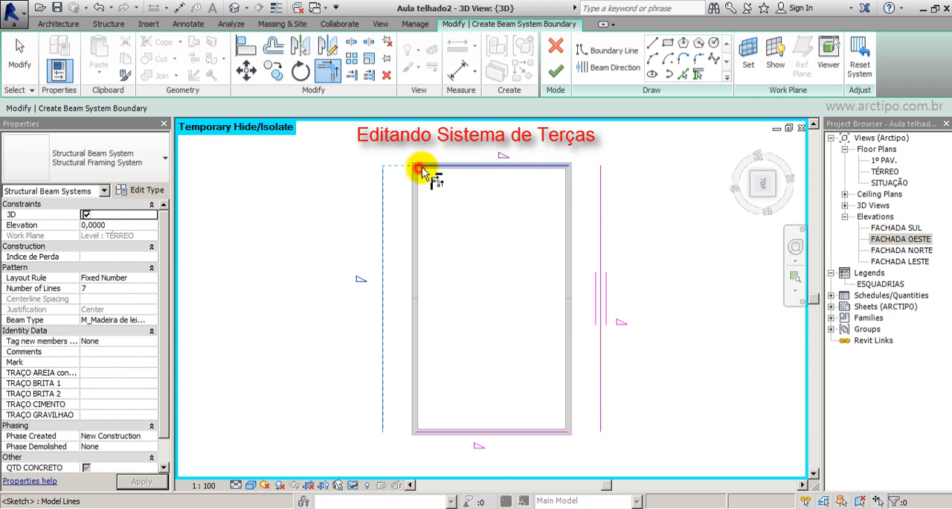
{"action": "left_click", "coordinate": [422, 167]}
{"action": "left_click", "coordinate": [587, 165]}
{"action": "left_click", "coordinate": [601, 199]}
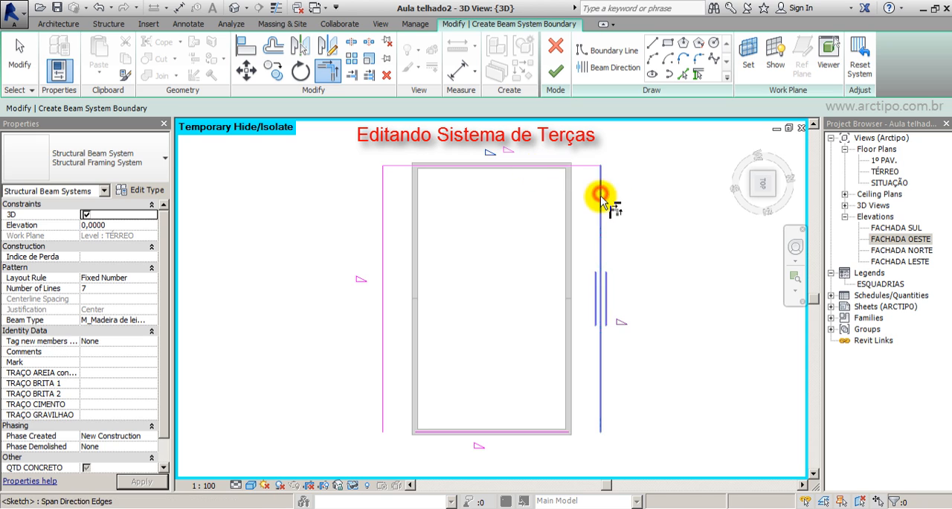
{"action": "left_click", "coordinate": [608, 396]}
{"action": "left_click", "coordinate": [525, 433]}
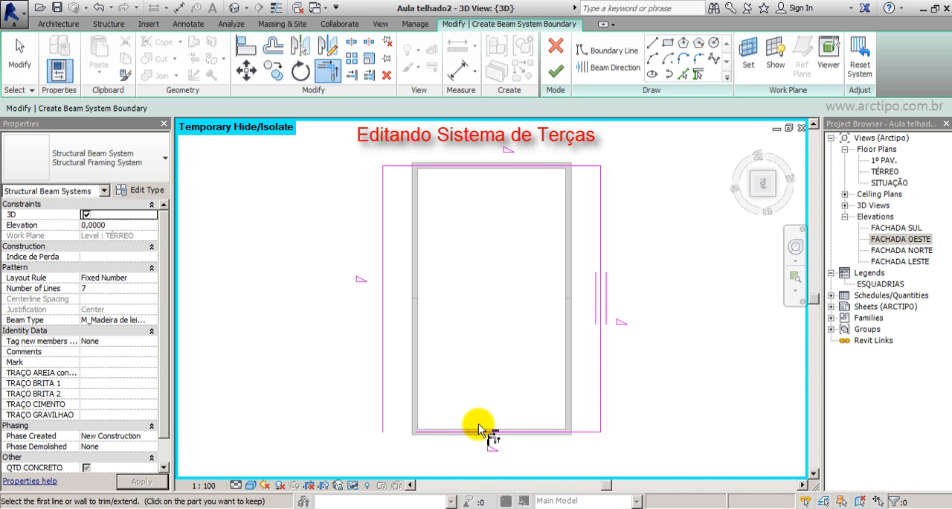
{"action": "left_click", "coordinate": [429, 433]}
{"action": "left_click", "coordinate": [382, 404]}
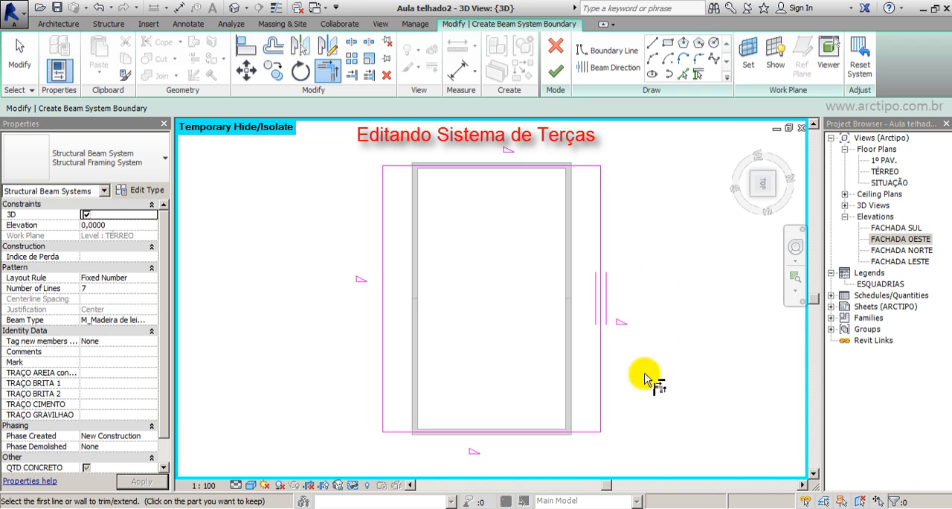
Set the beam direction parallel to the short boundary edge in the isometric 3D view and finish the beam system sketch.
{"action": "left_click", "coordinate": [752, 200]}
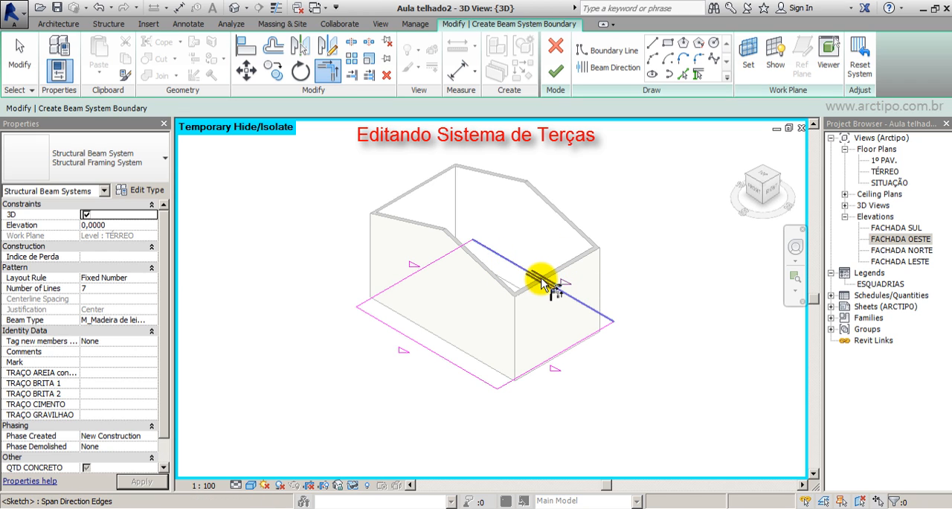
{"action": "key", "text": "t"}
{"action": "key", "text": "r"}
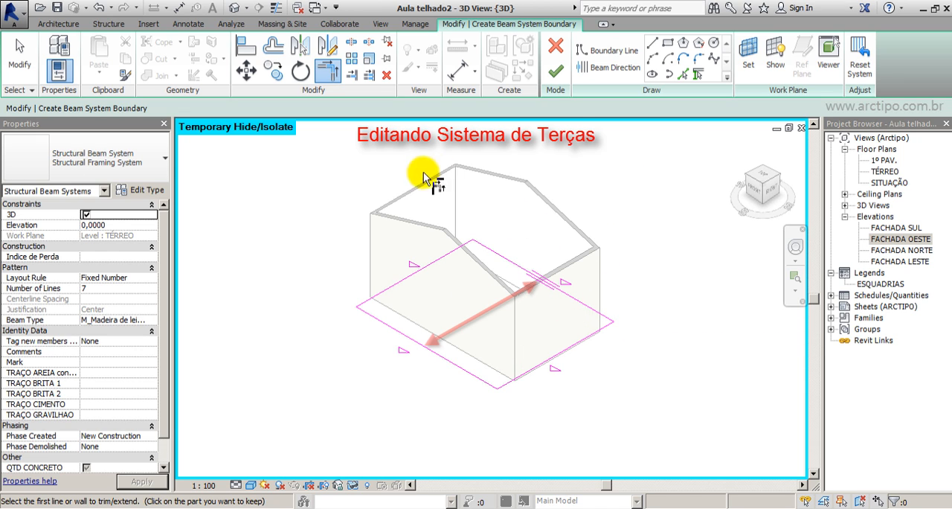
{"action": "left_click", "coordinate": [608, 68]}
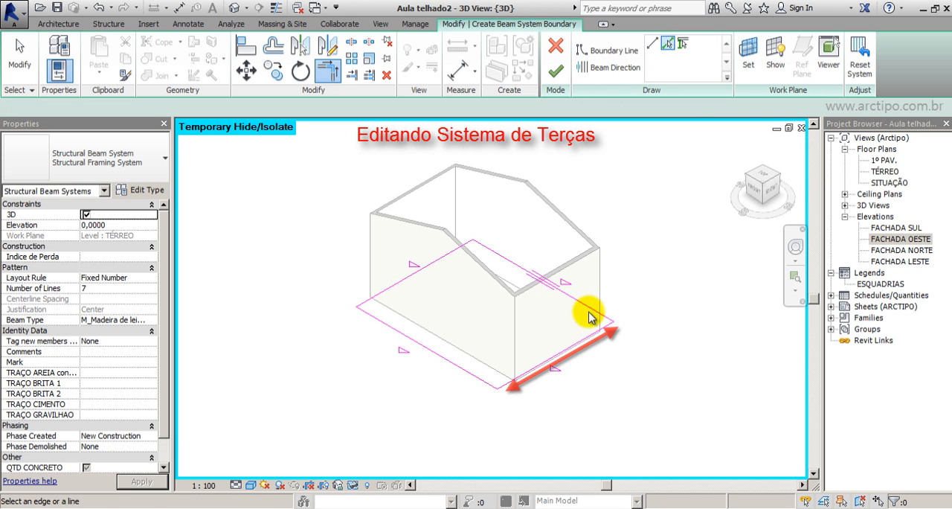
{"action": "left_click", "coordinate": [598, 339]}
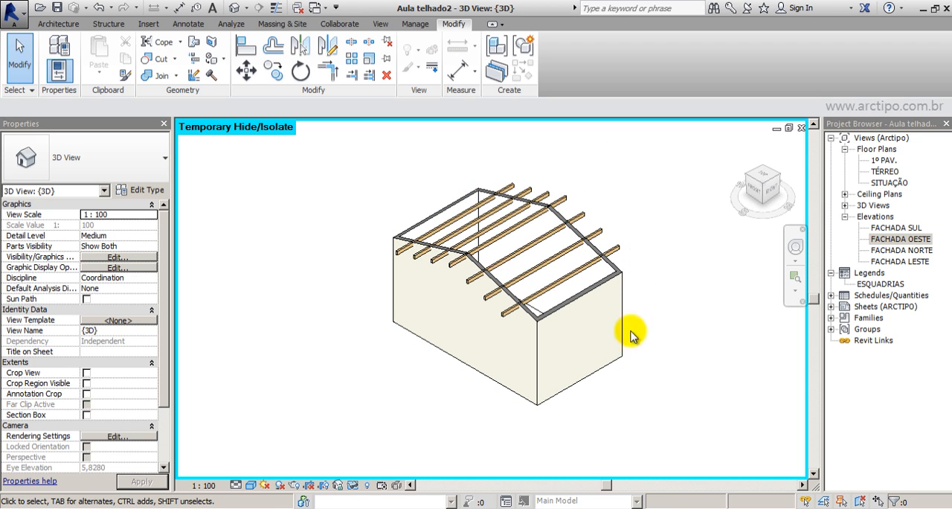
Set the Number of Lines of the Terças beam system to 5.
{"action": "left_click", "coordinate": [487, 399]}
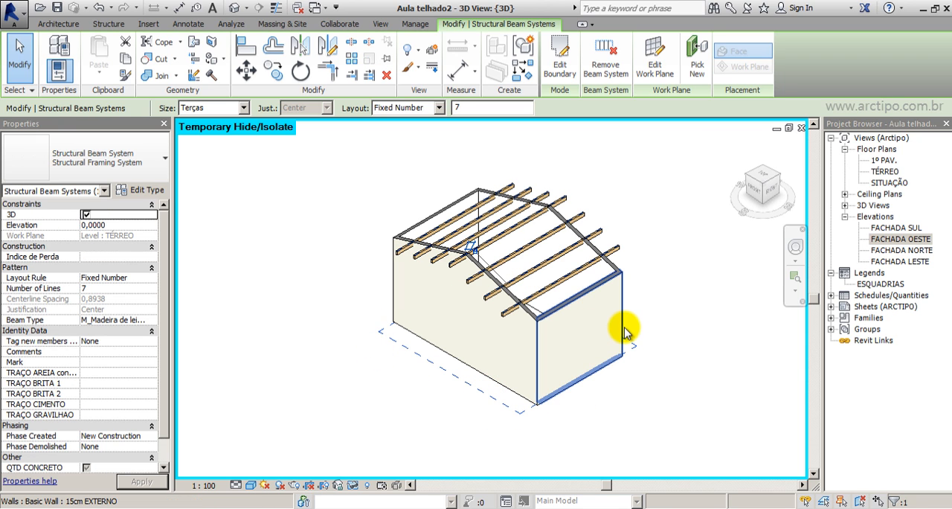
{"action": "middle_click_drag", "start_coordinate": [482, 255], "coordinate": [464, 250]}
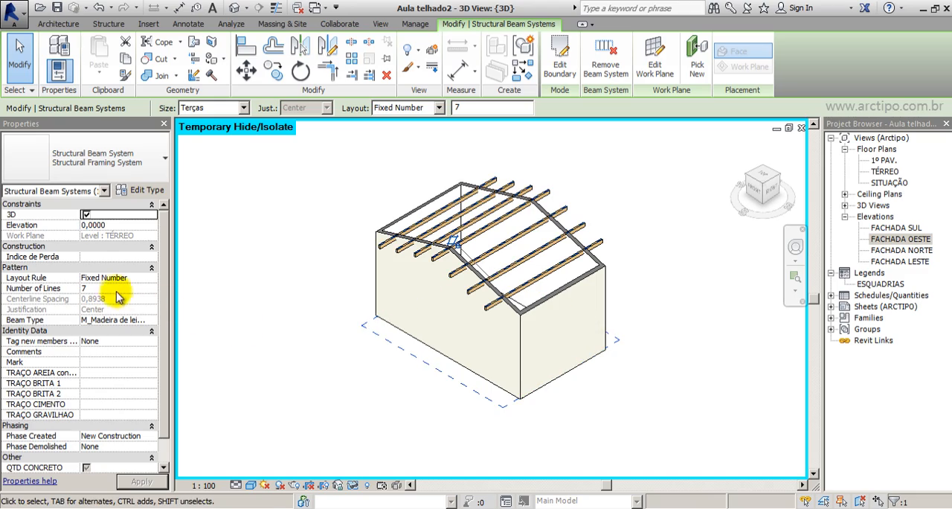
{"action": "type", "text": "5"}
{"action": "key", "text": "Return"}
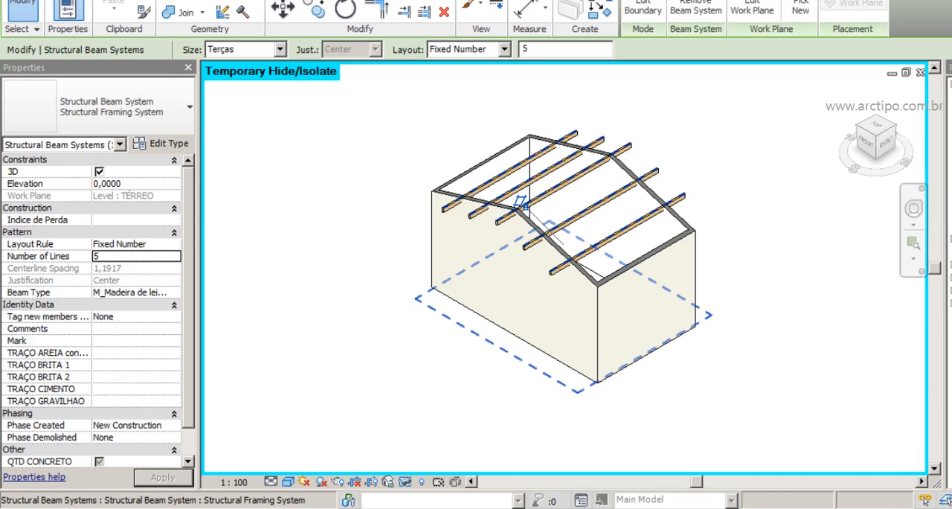
{"action": "left_click", "coordinate": [875, 365]}
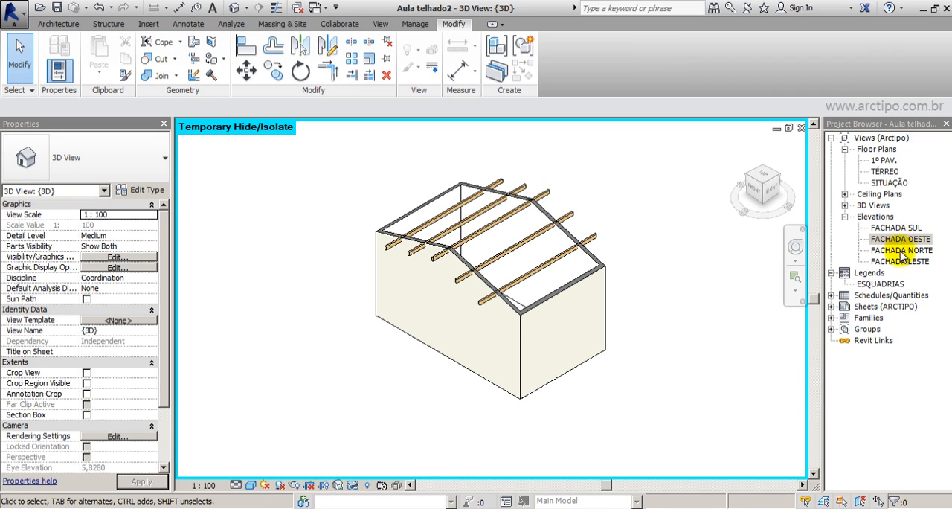
Hide the roof in the FACHADA SUL elevation and set the view's detail level to Medium.
{"action": "double_click", "coordinate": [900, 229]}
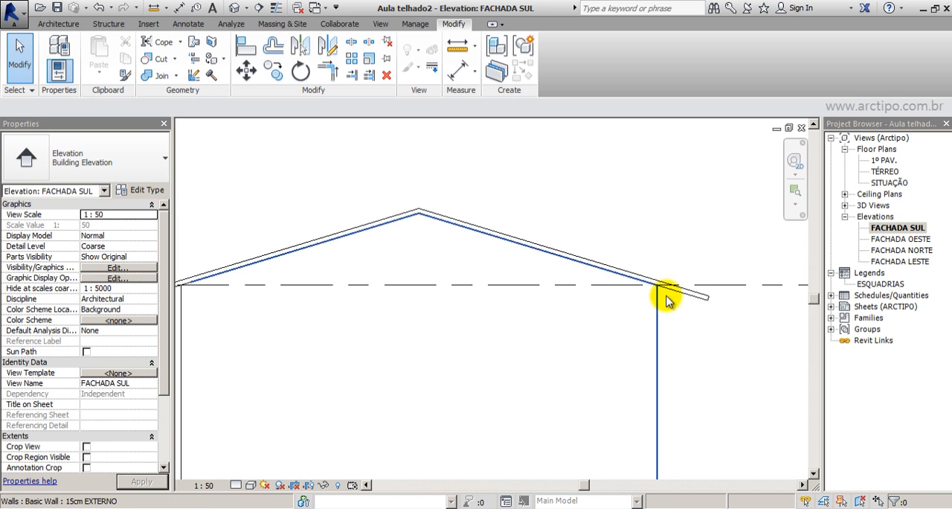
{"action": "left_click", "coordinate": [697, 292]}
{"action": "scroll", "coordinate": [734, 228], "scroll_direction": "down", "scroll_amount": 3}
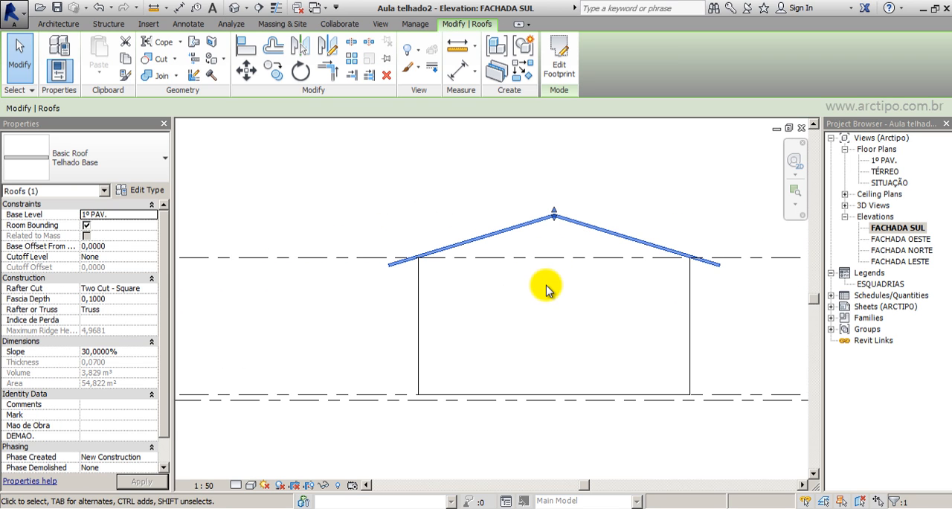
{"action": "left_click", "coordinate": [251, 441]}
{"action": "left_click", "coordinate": [236, 485]}
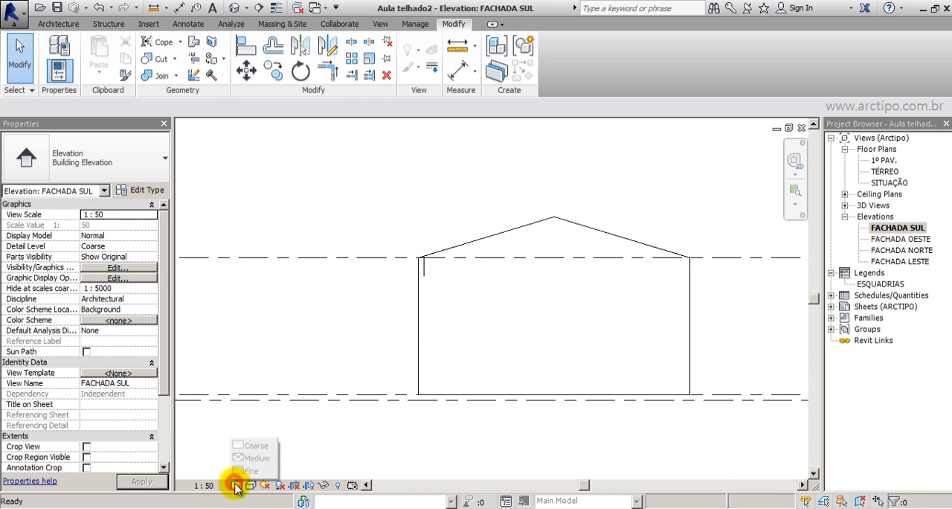
{"action": "left_click", "coordinate": [252, 459]}
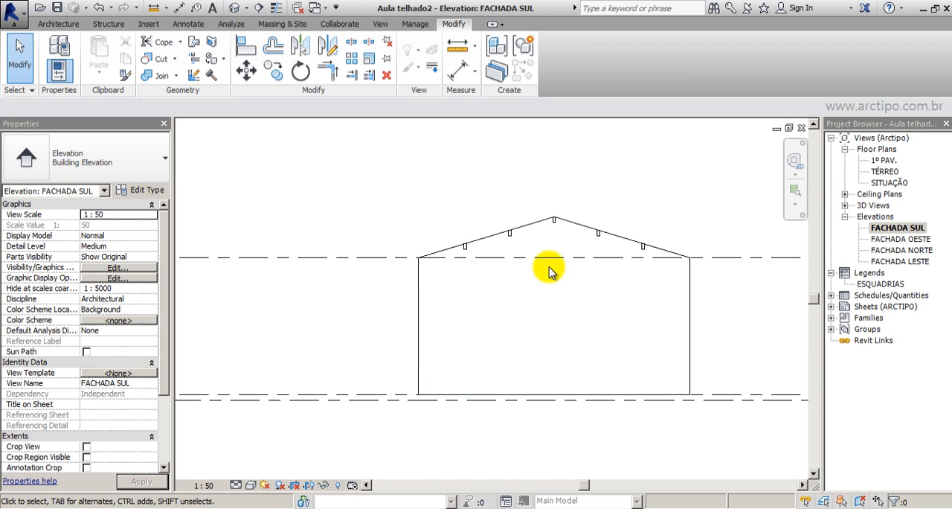
Switch the elevation's detail level to Coarse and back to Medium to compare how the purlins display.
{"action": "scroll", "coordinate": [662, 253], "scroll_direction": "up", "scroll_amount": 3}
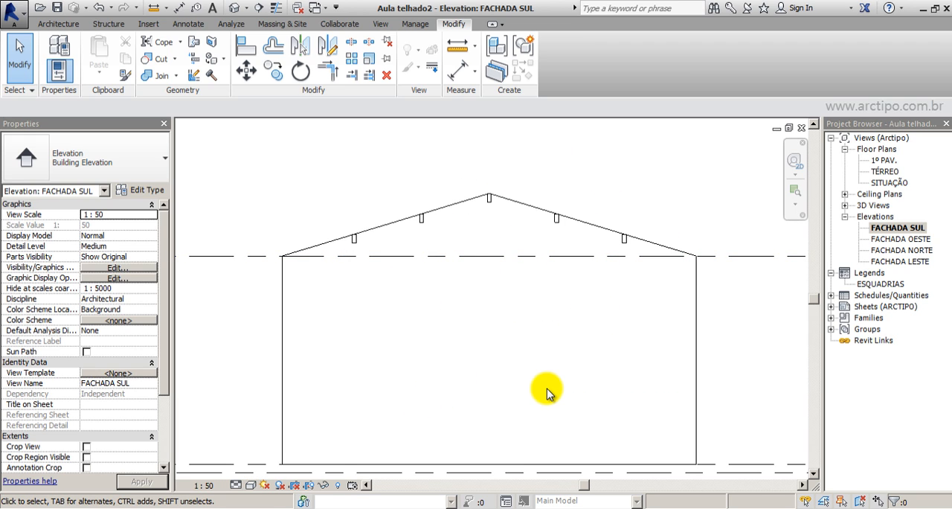
{"action": "left_click", "coordinate": [235, 485]}
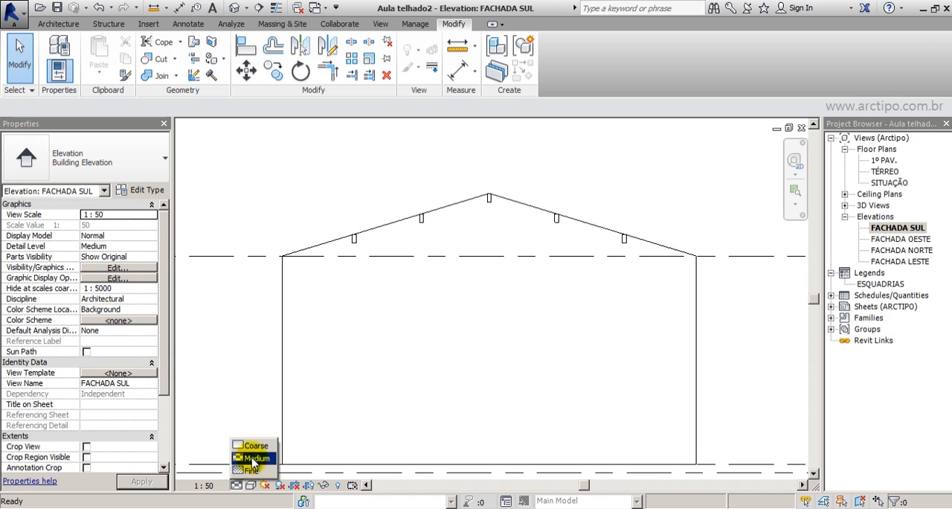
{"action": "left_click", "coordinate": [255, 445]}
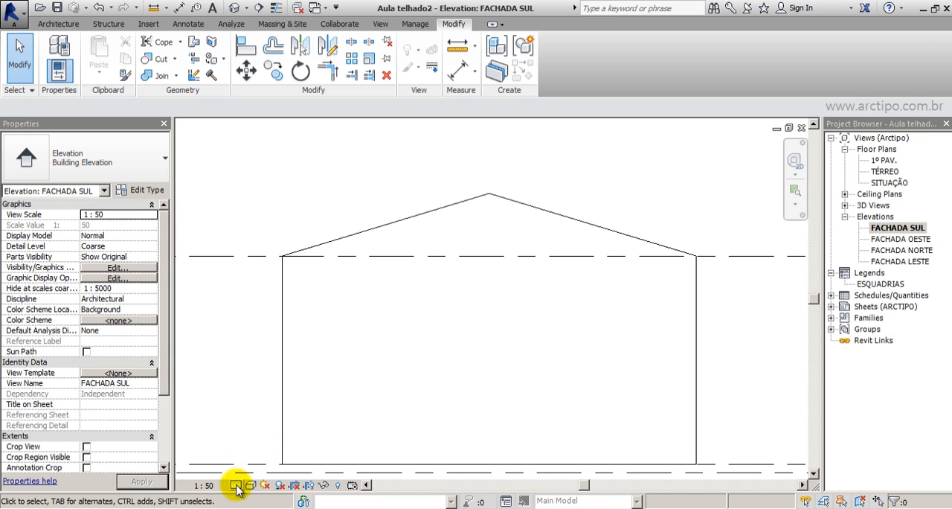
{"action": "left_click", "coordinate": [236, 486]}
{"action": "left_click", "coordinate": [252, 455]}
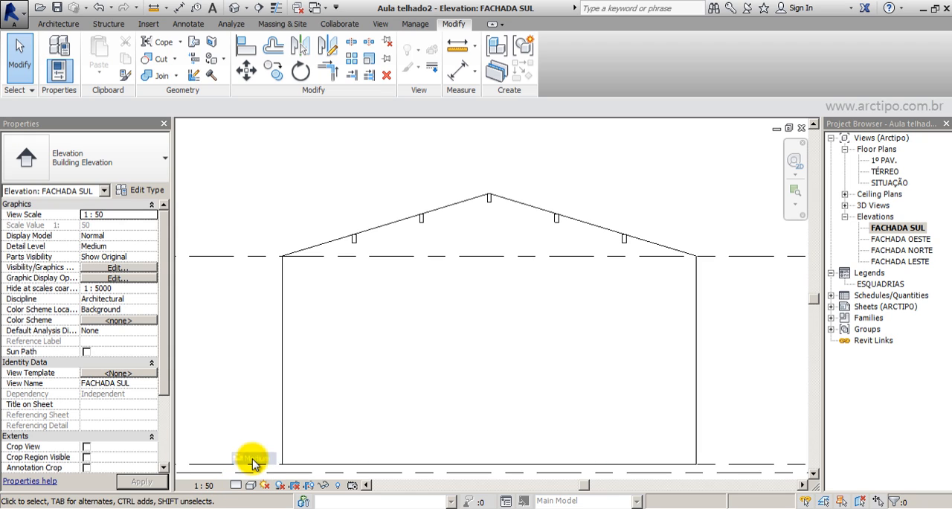
Edit the M_Madeira de lei family of the selected purlin so its sweep is visible at the Coarse, Medium and Fine detail levels.
{"action": "left_click", "coordinate": [557, 219]}
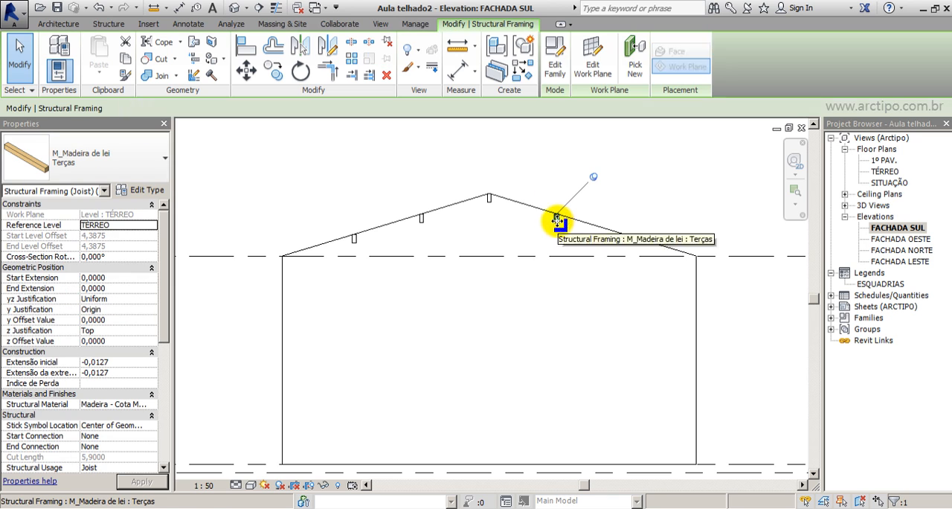
{"action": "left_click", "coordinate": [556, 60]}
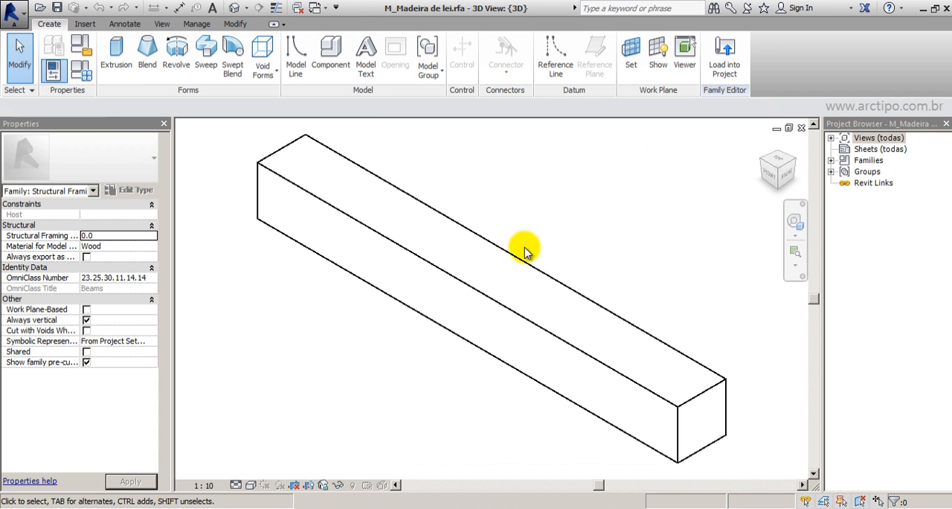
{"action": "left_click", "coordinate": [524, 253]}
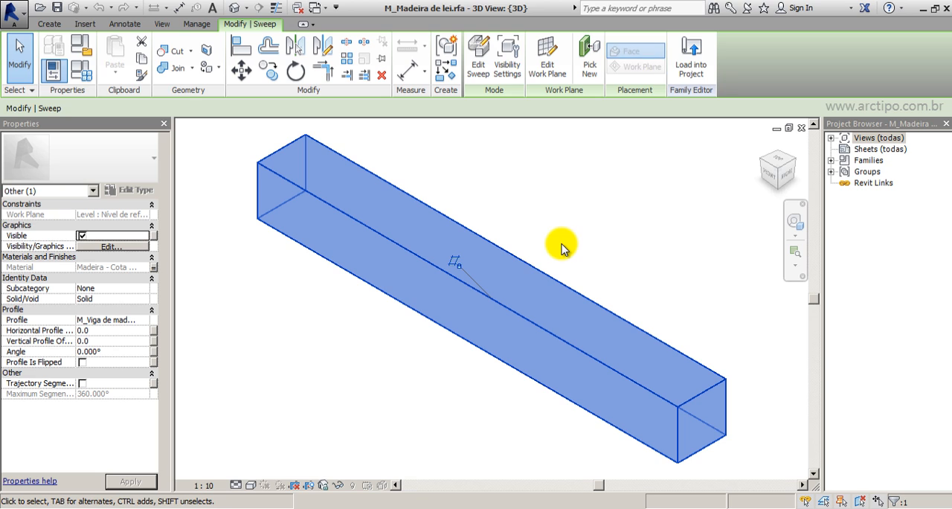
{"action": "left_click", "coordinate": [507, 59]}
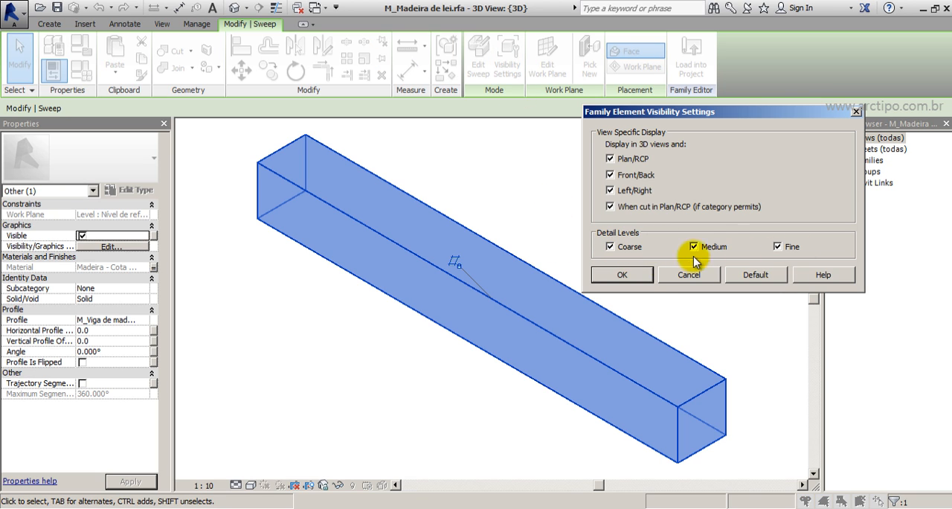
{"action": "left_click", "coordinate": [634, 278]}
{"action": "left_click", "coordinate": [613, 221]}
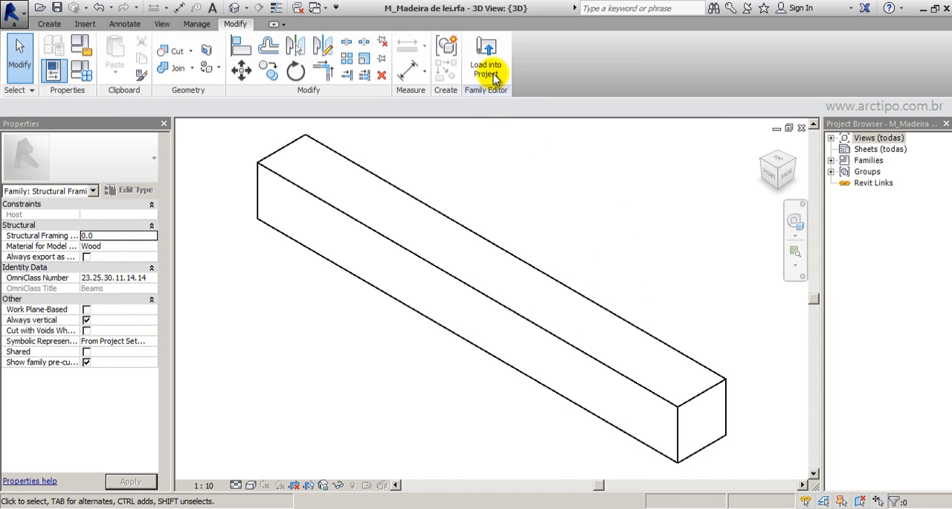
Reload the beam family into the project, overwriting the existing version, and set the FACHADA SUL elevation's detail level to Coarse.
{"action": "left_click", "coordinate": [485, 67]}
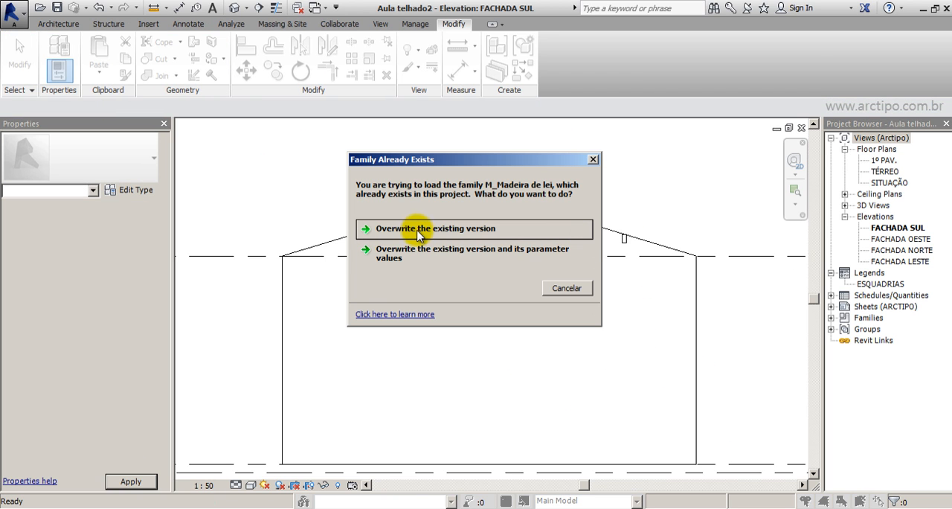
{"action": "left_click", "coordinate": [419, 231]}
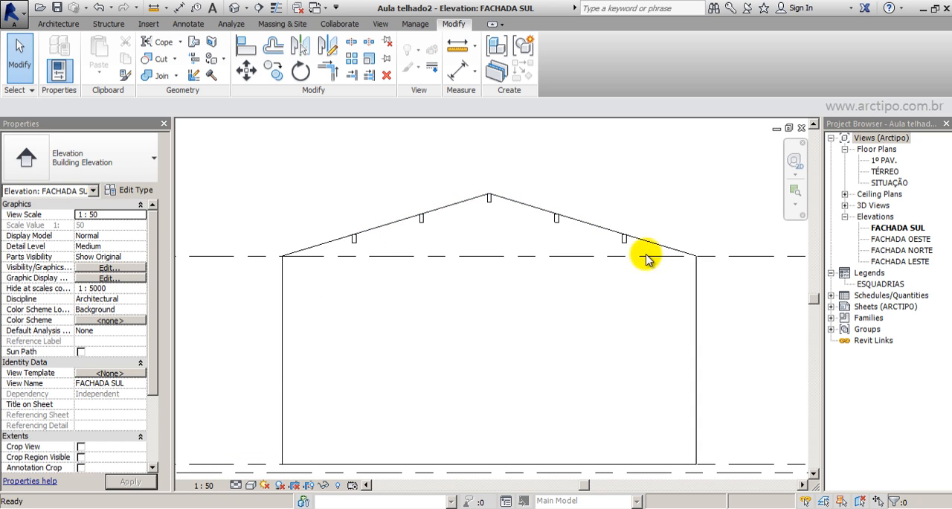
{"action": "key", "text": "d"}
{"action": "key", "text": "c"}
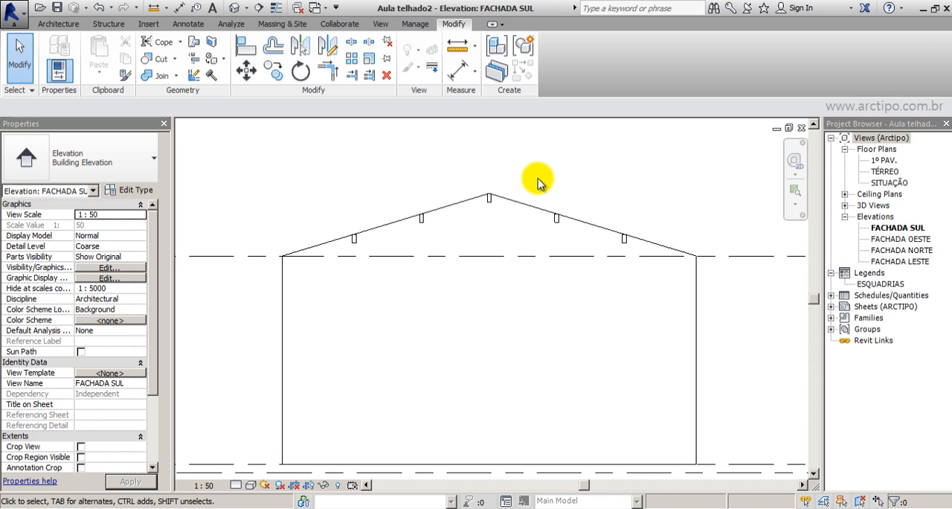
{"action": "left_click", "coordinate": [234, 485]}
{"action": "left_click", "coordinate": [249, 445]}
Unpin the two intermediate purlins on the right roof slope and set their cross-section rotation to 16,7°.
{"action": "scroll", "coordinate": [655, 231], "scroll_direction": "up", "scroll_amount": 2}
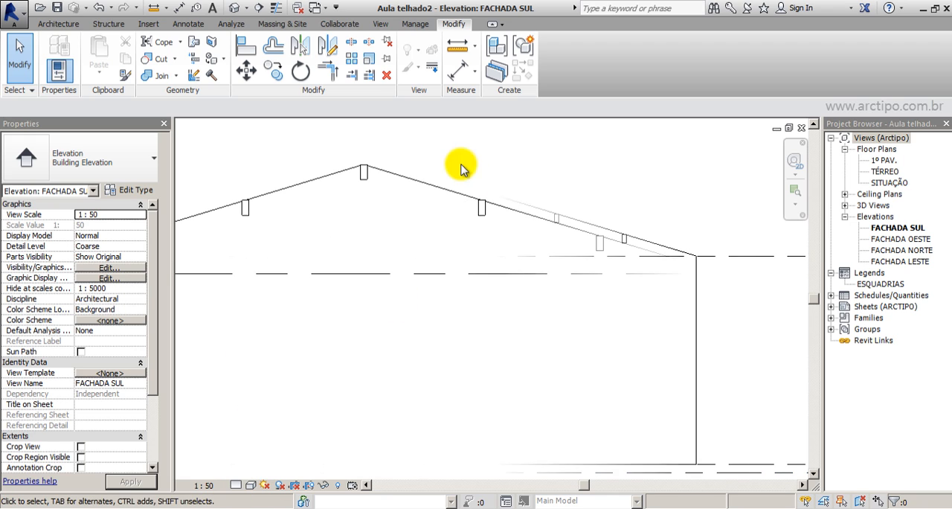
{"action": "left_click_drag", "start_coordinate": [453, 163], "coordinate": [665, 300]}
{"action": "scroll", "coordinate": [584, 251], "scroll_direction": "down", "scroll_amount": 1}
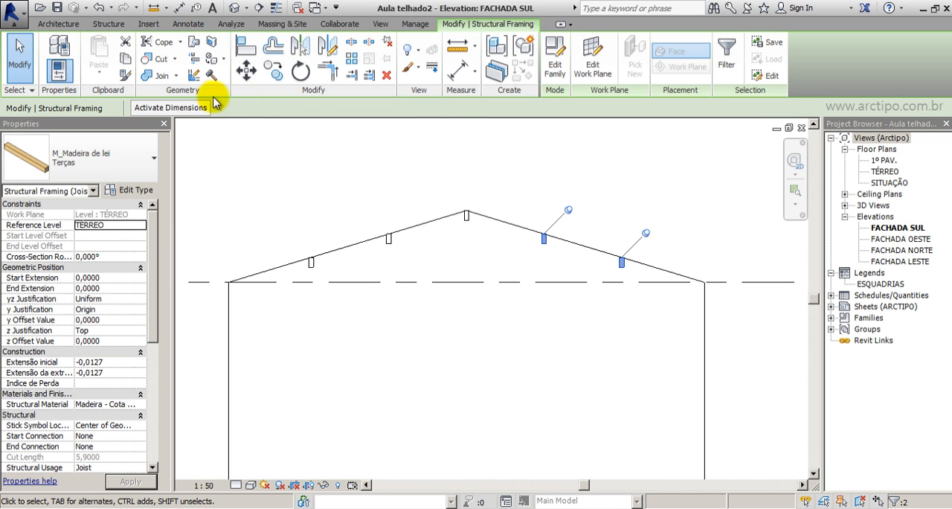
{"action": "left_click", "coordinate": [386, 45]}
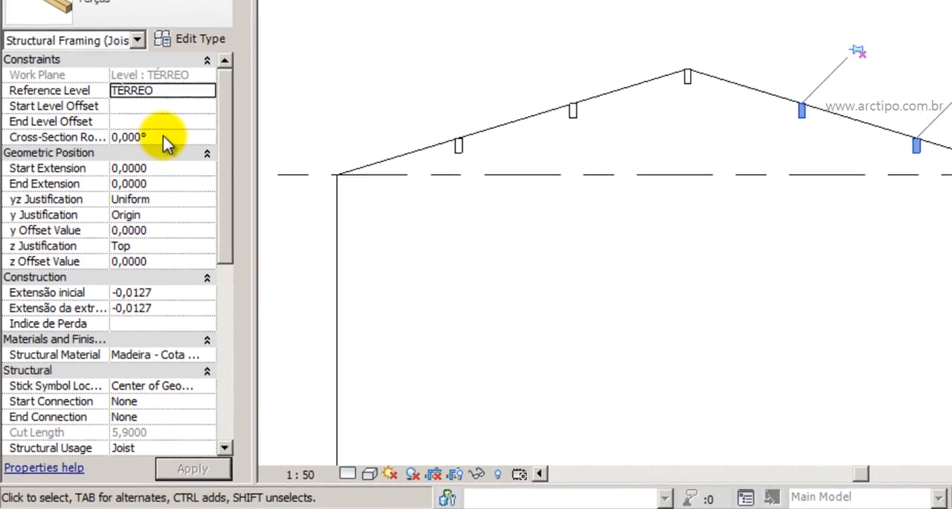
{"action": "left_click", "coordinate": [111, 256]}
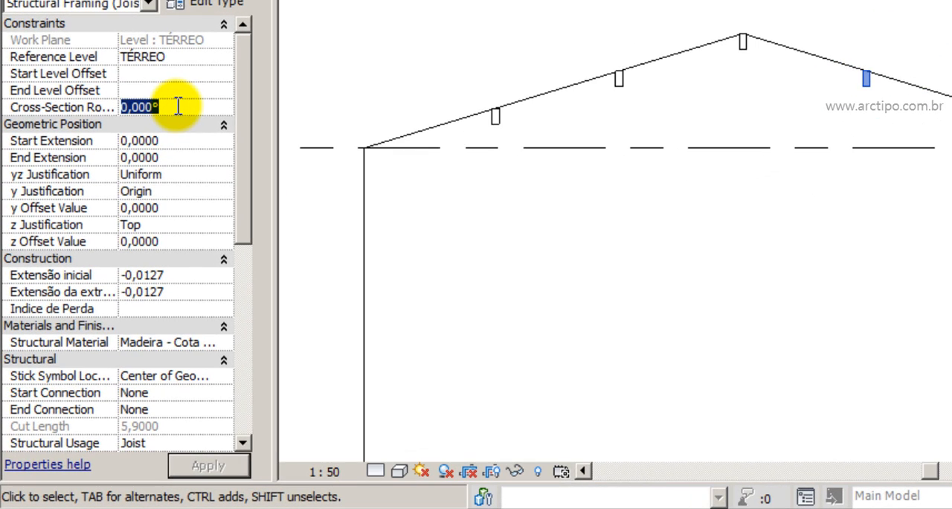
{"action": "type", "text": "1"}
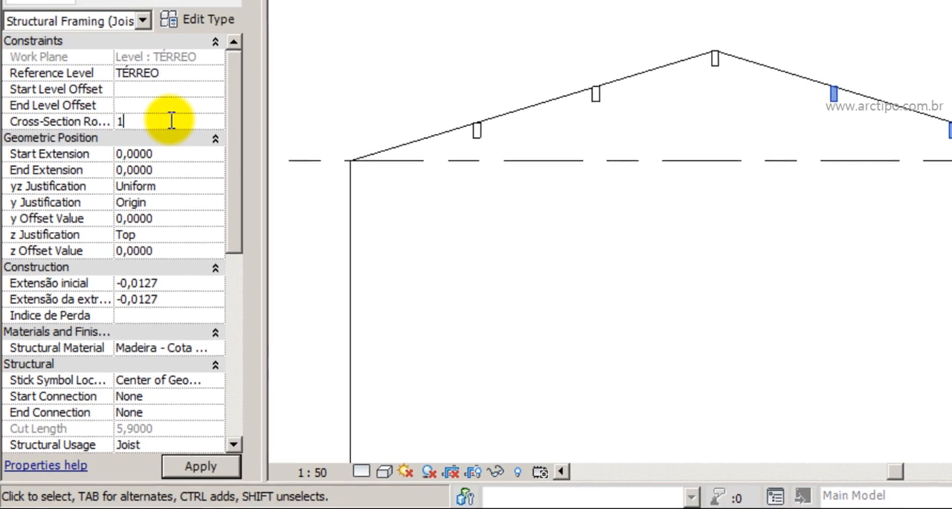
{"action": "type", "text": "6"}
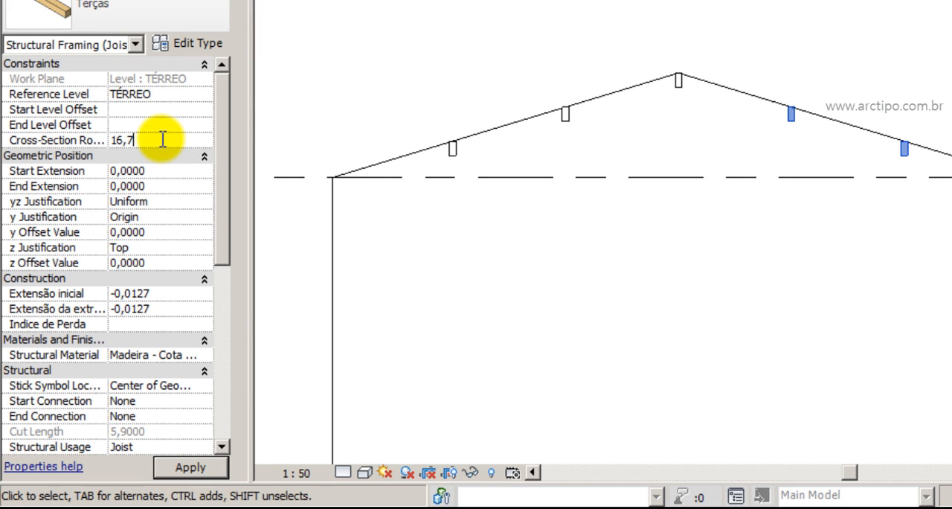
{"action": "type", "text": ",7"}
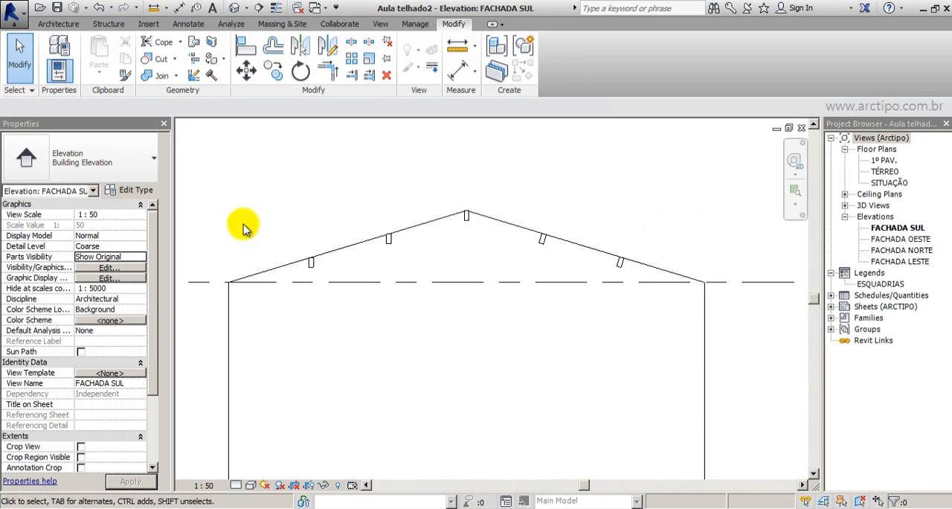
Unpin the two intermediate purlins on the left roof slope and set their cross-section rotation to -16,7°.
{"action": "left_click_drag", "start_coordinate": [279, 192], "coordinate": [404, 301]}
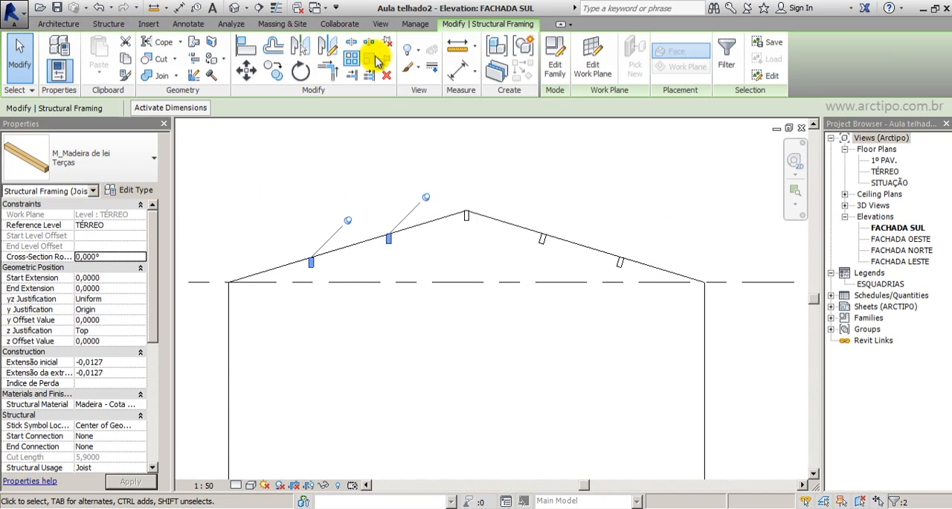
{"action": "left_click", "coordinate": [107, 256]}
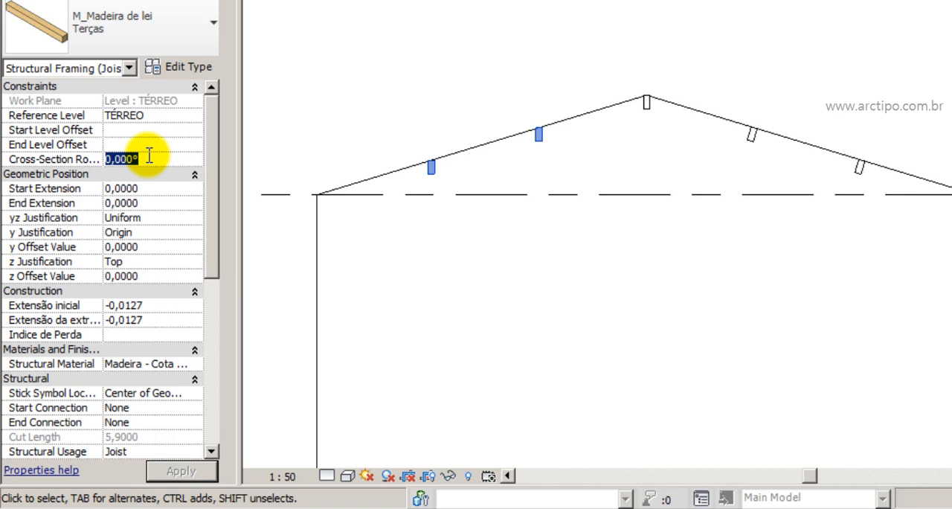
{"action": "type", "text": "16,7"}
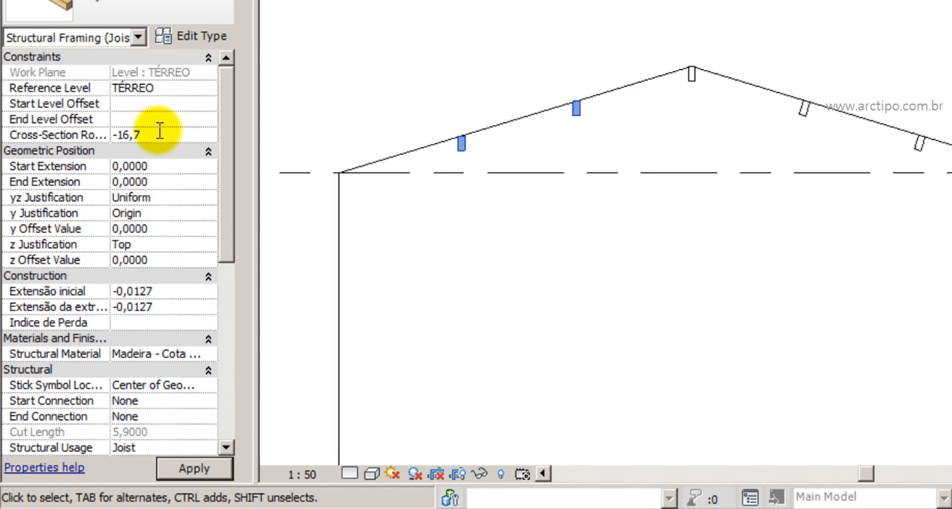
{"action": "key", "text": "Return"}
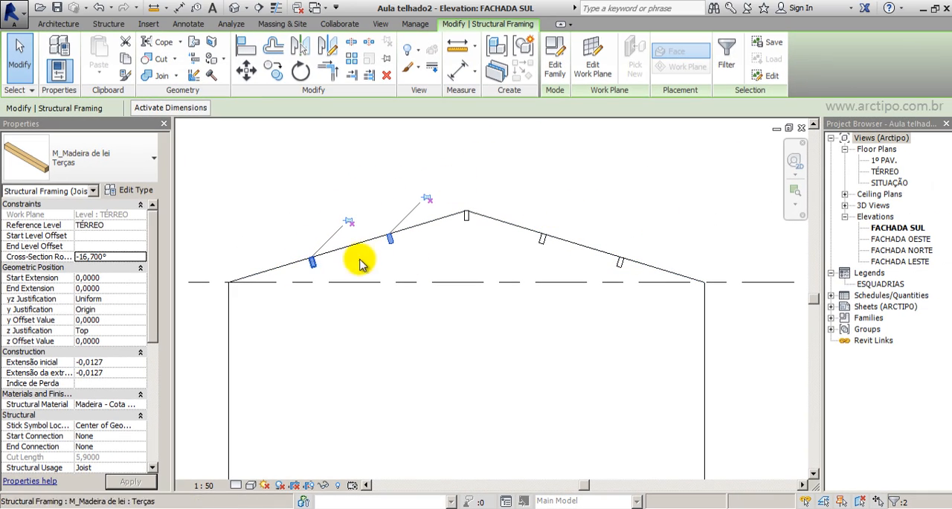
{"action": "left_click", "coordinate": [263, 223]}
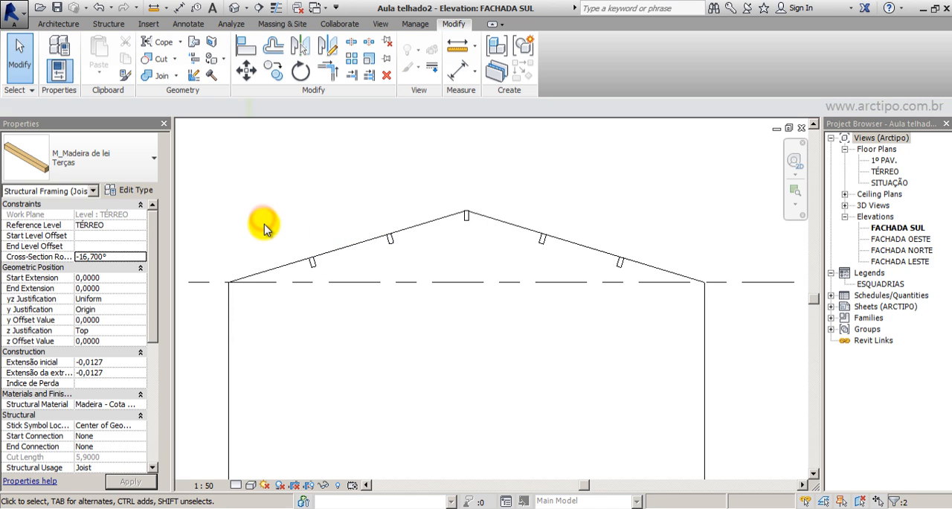
Unpin the ridge purlin and copy it to the top of the left wall at the eave.
{"action": "left_click", "coordinate": [466, 216]}
{"action": "left_click", "coordinate": [504, 175]}
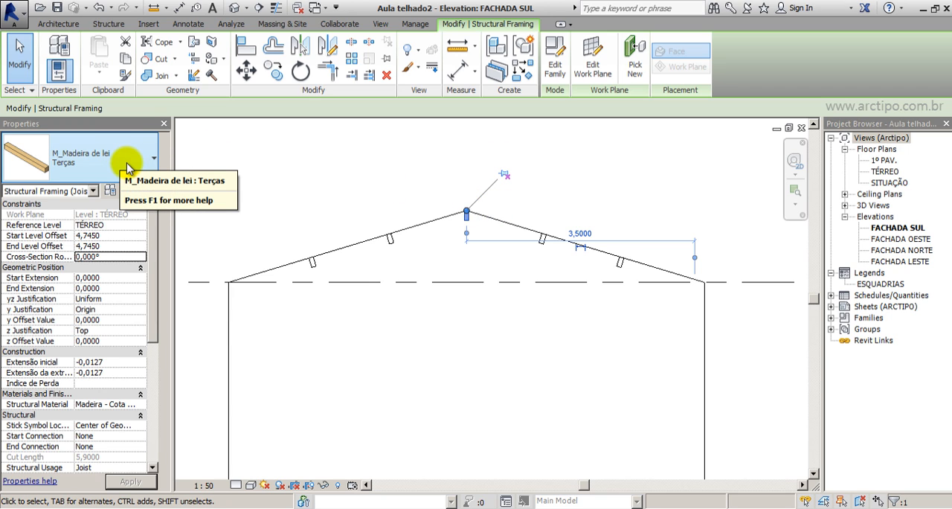
{"action": "left_click", "coordinate": [275, 69]}
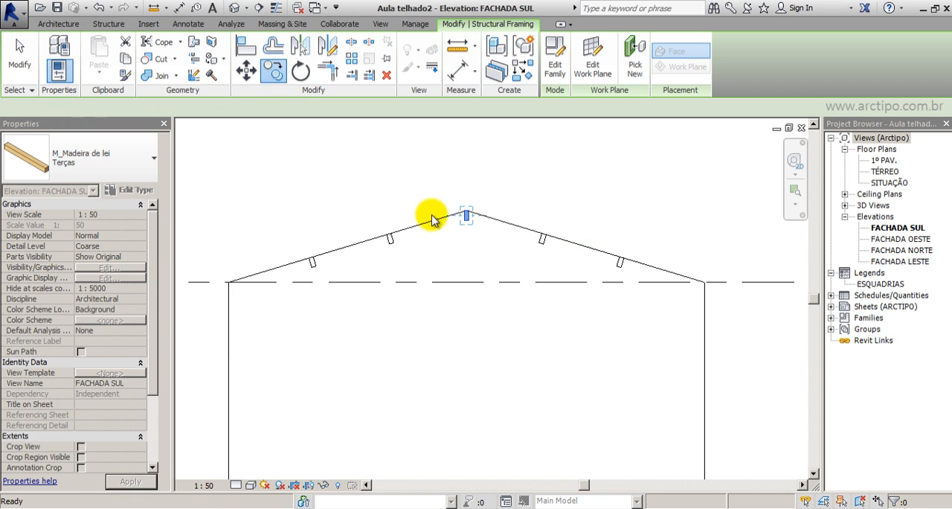
{"action": "left_click", "coordinate": [464, 218]}
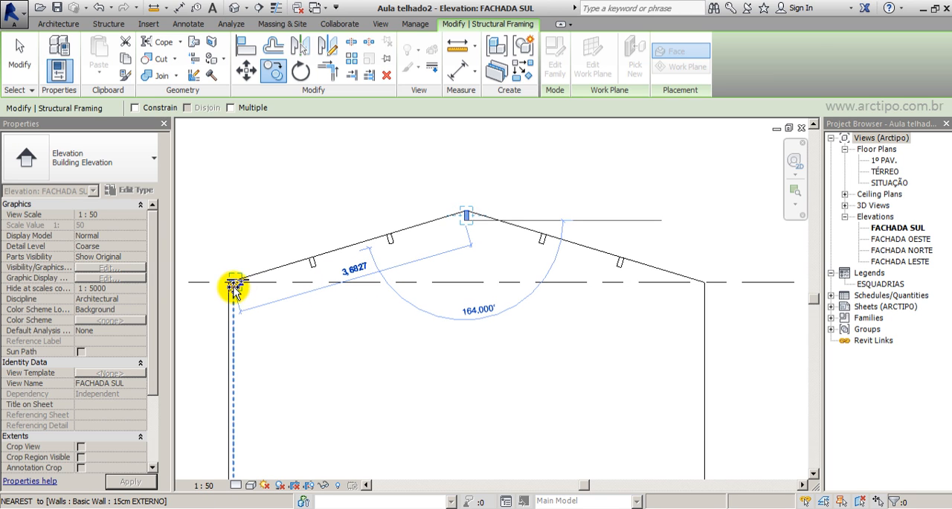
{"action": "left_click", "coordinate": [230, 283]}
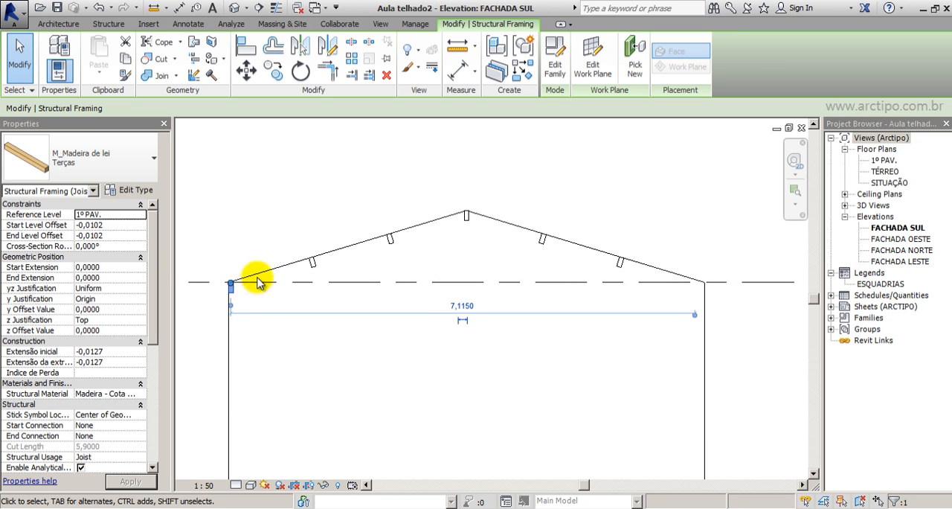
Copy the ridge purlin to the top of the right wall at the eave.
{"action": "left_click_drag", "start_coordinate": [240, 287], "coordinate": [469, 227]}
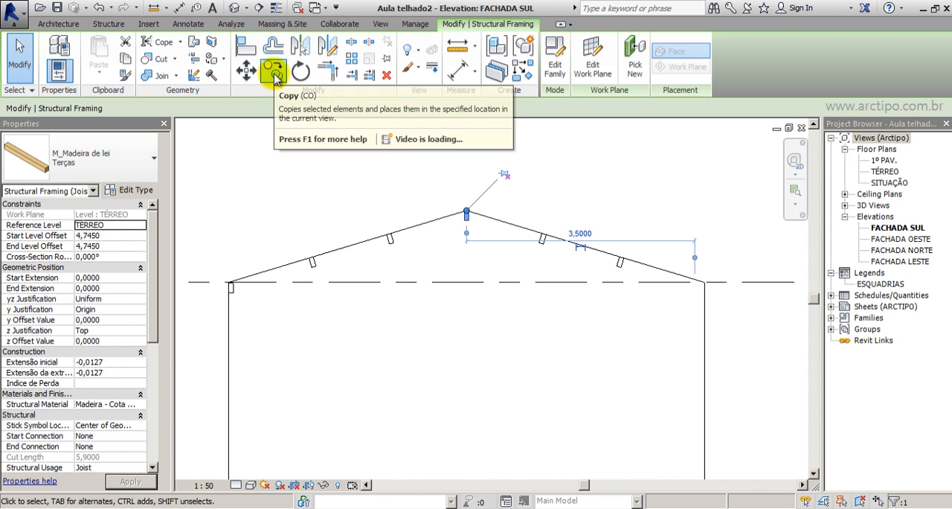
{"action": "left_click", "coordinate": [274, 72]}
{"action": "left_click", "coordinate": [466, 214]}
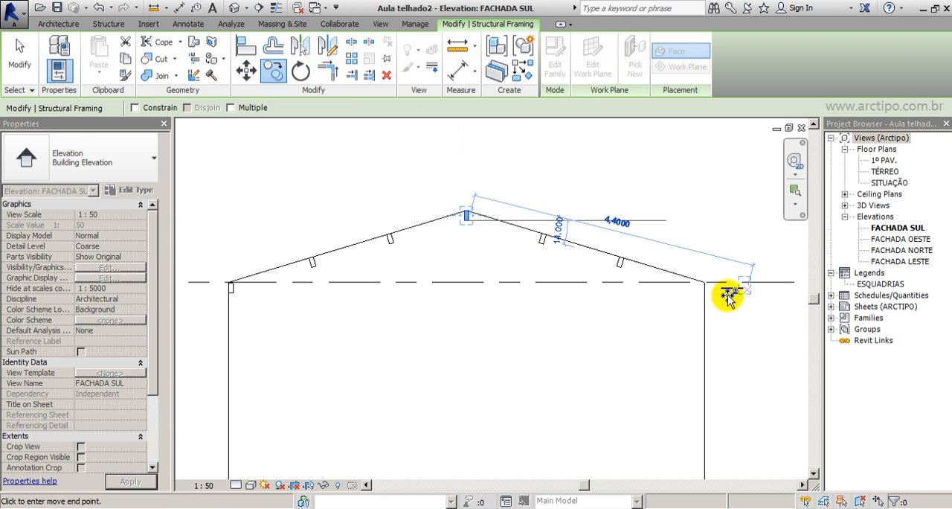
{"action": "left_click", "coordinate": [702, 288]}
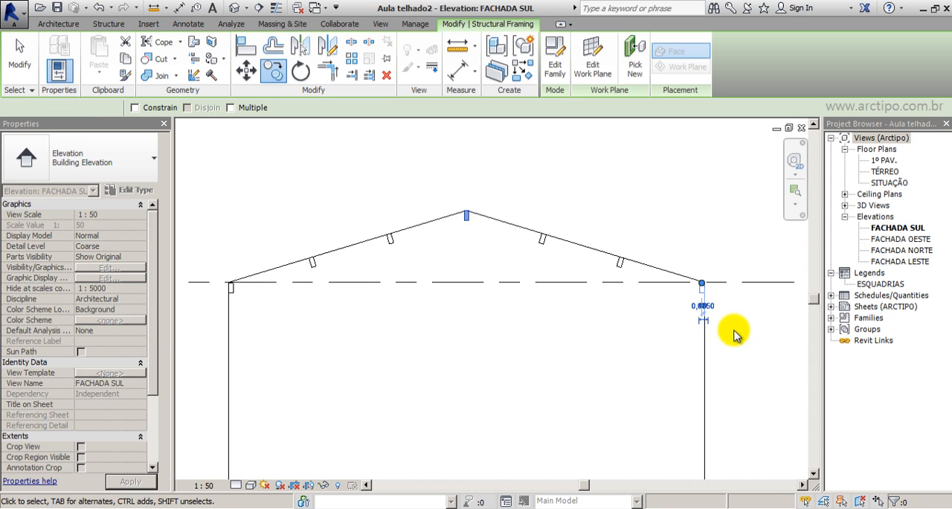
{"action": "key", "text": "Escape"}
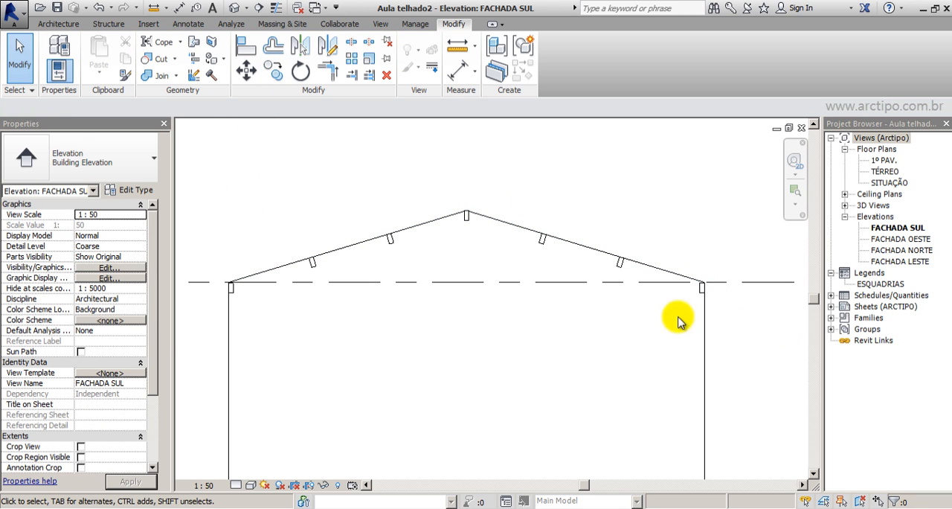
Change the ridge beam's type to M_Madeira de lei Cumeeira.
{"action": "left_click", "coordinate": [470, 231]}
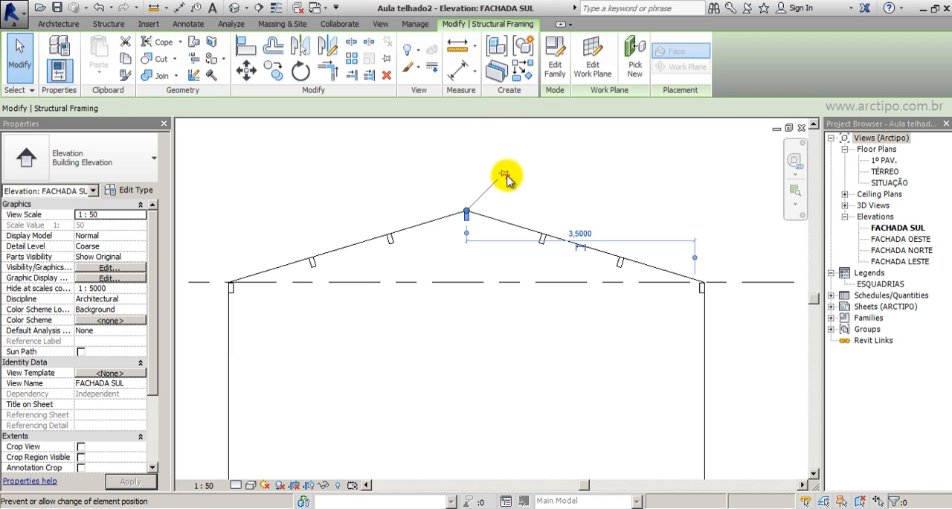
{"action": "left_click", "coordinate": [34, 158]}
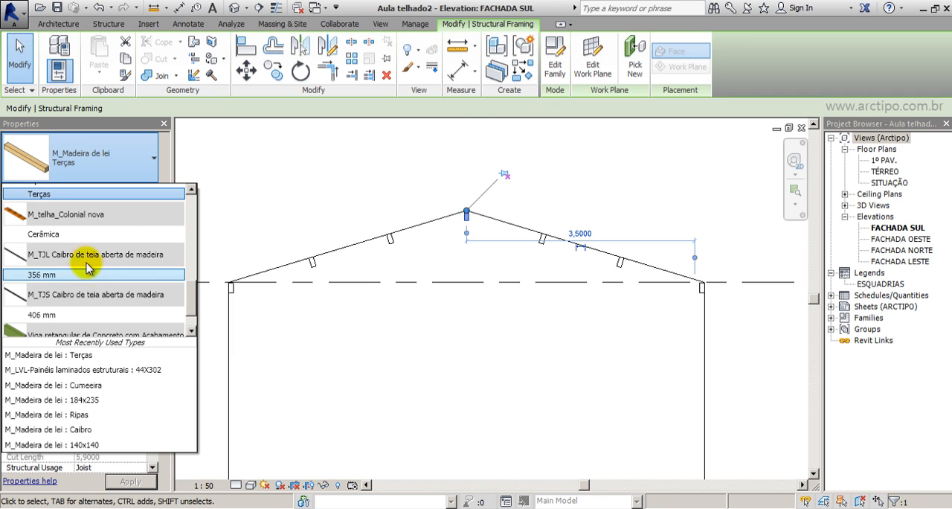
{"action": "scroll", "coordinate": [65, 186], "scroll_direction": "up", "scroll_amount": 3}
{"action": "left_click", "coordinate": [66, 184]}
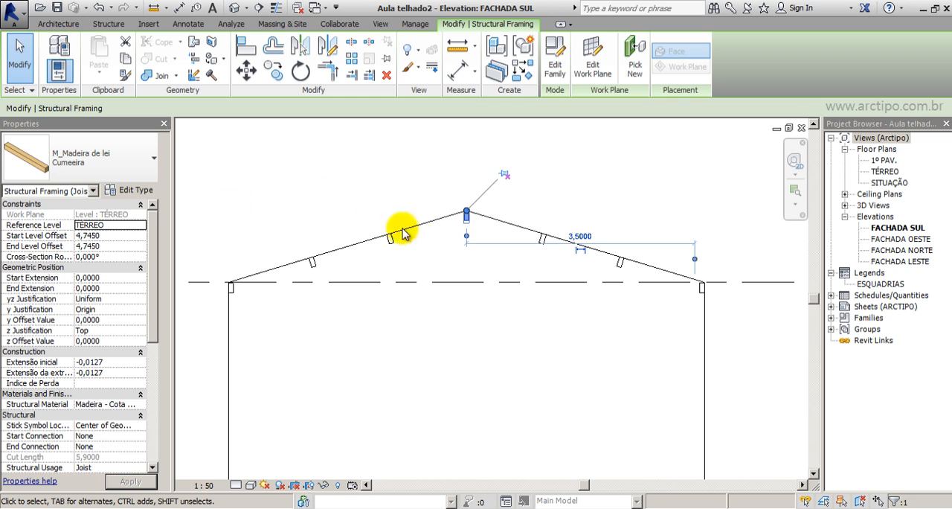
{"action": "left_click", "coordinate": [533, 200]}
Nudge the Cumeeira ridge beam down until its upper corners meet the sloping roof lines.
{"action": "scroll", "coordinate": [466, 222], "scroll_direction": "up", "scroll_amount": 3}
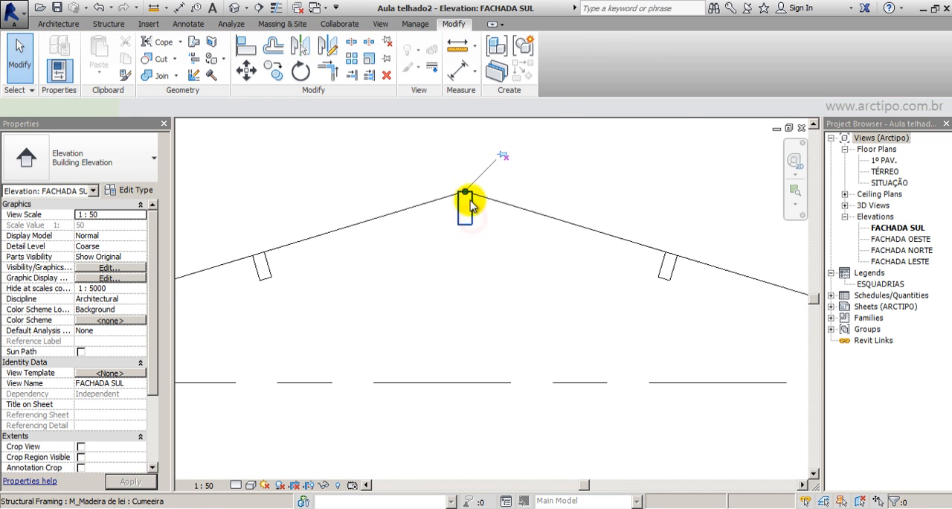
{"action": "left_click", "coordinate": [467, 205]}
{"action": "scroll", "coordinate": [472, 201], "scroll_direction": "up", "scroll_amount": 8}
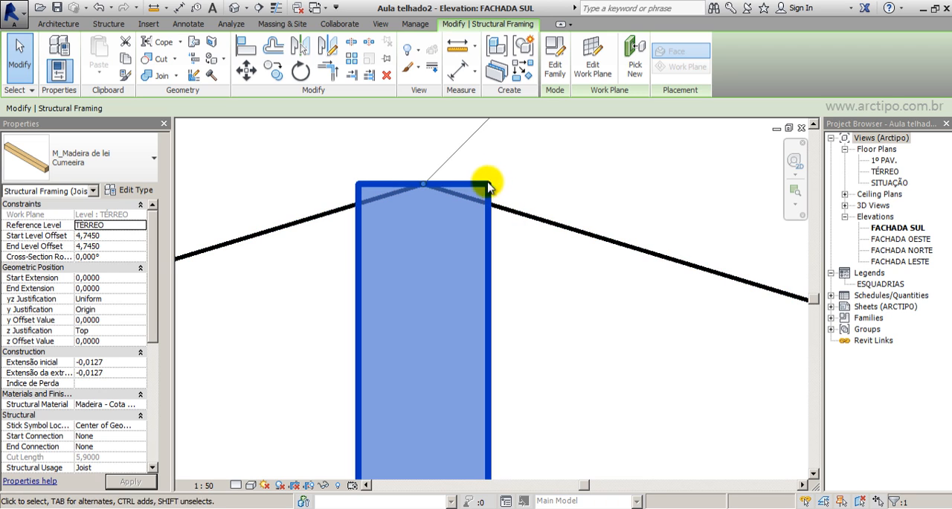
{"action": "key", "text": "Down"}
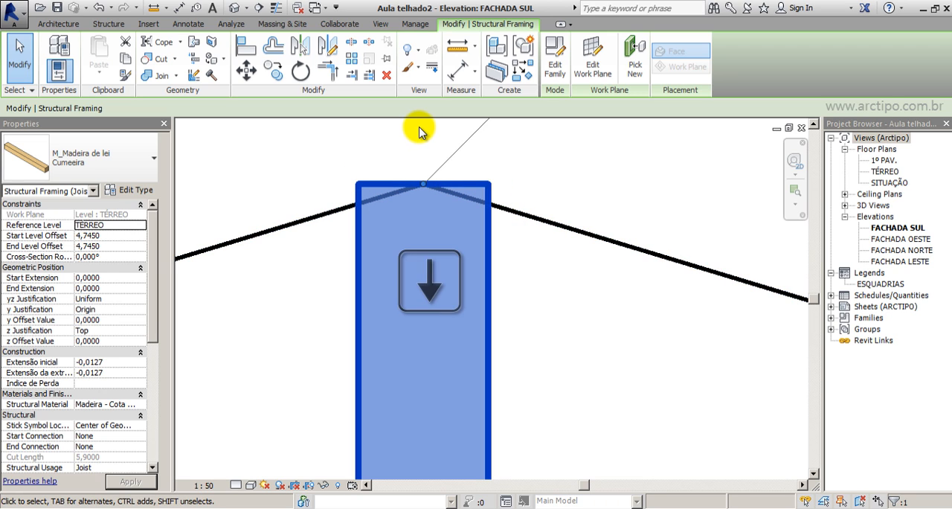
{"action": "key", "text": "Down"}
{"action": "key", "text": "Down"}
{"action": "key", "text": "Down"}
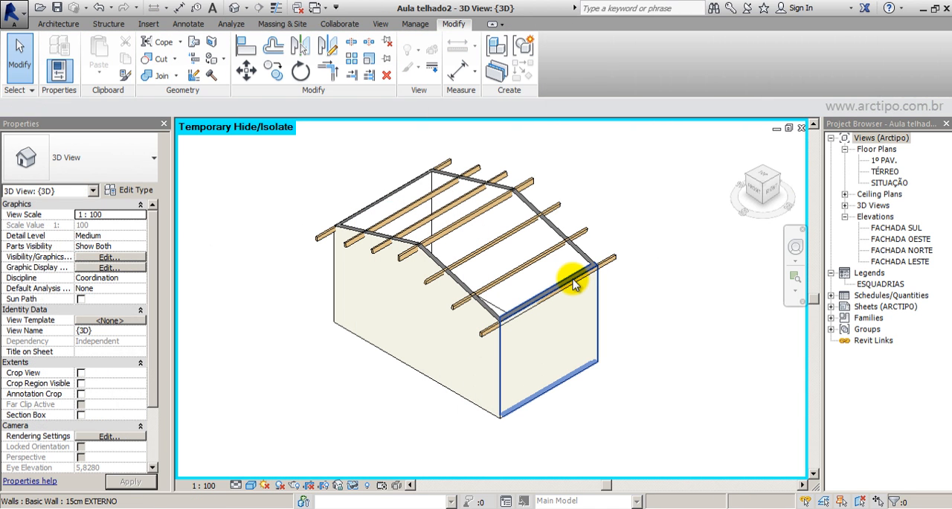
Switch from the south elevation to the 3D view and examine the purlins and ridge beam.
{"action": "key", "text": "Tab"}
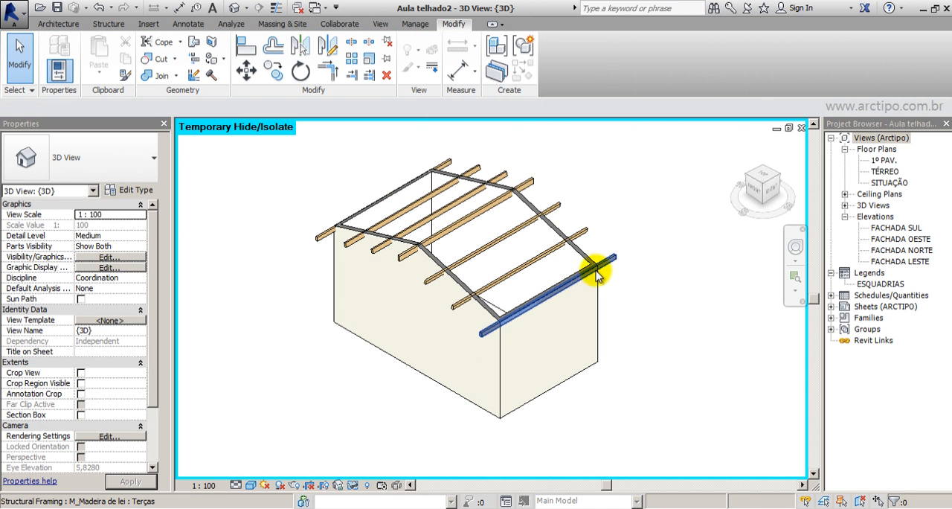
{"action": "key", "text": "Tab"}
{"action": "key", "text": "Tab"}
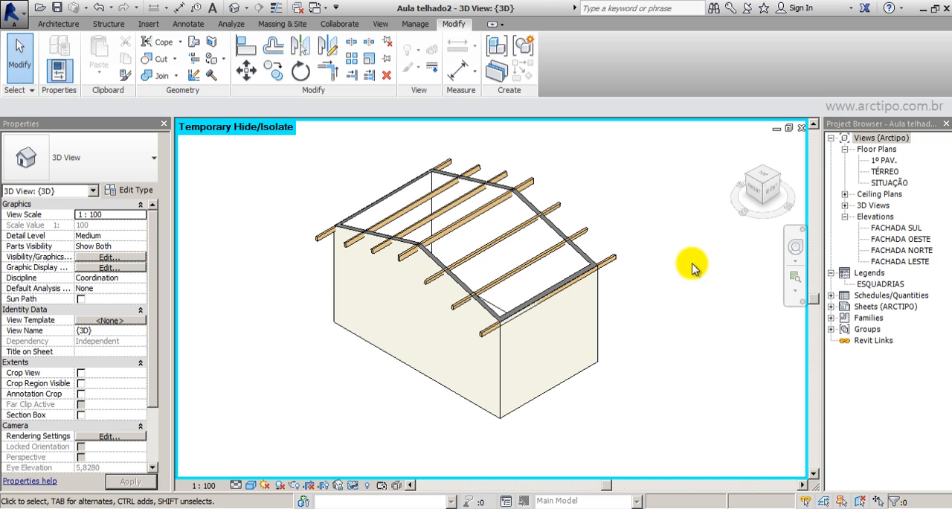
In the SITUAÇÃO floor plan, start sketching a beam system and pick the right roof slope as its work plane.
{"action": "double_click", "coordinate": [885, 182]}
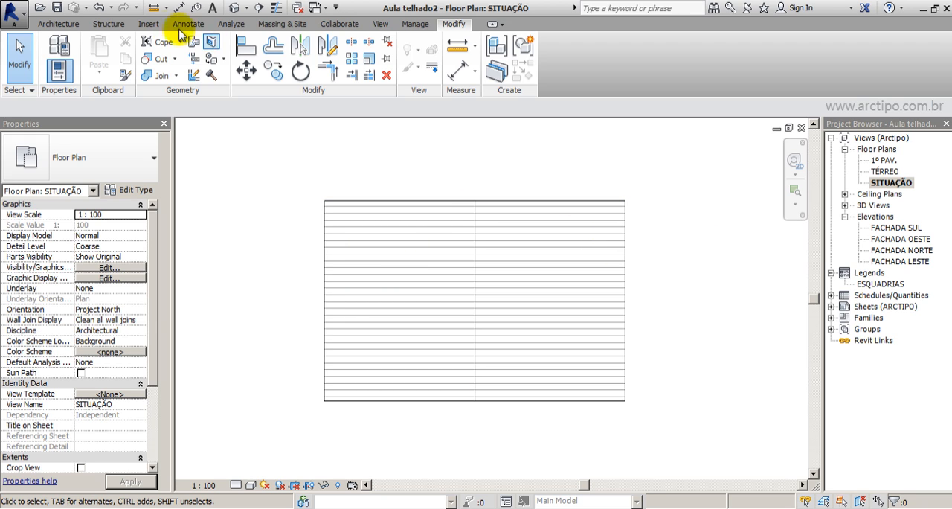
{"action": "left_click", "coordinate": [110, 24]}
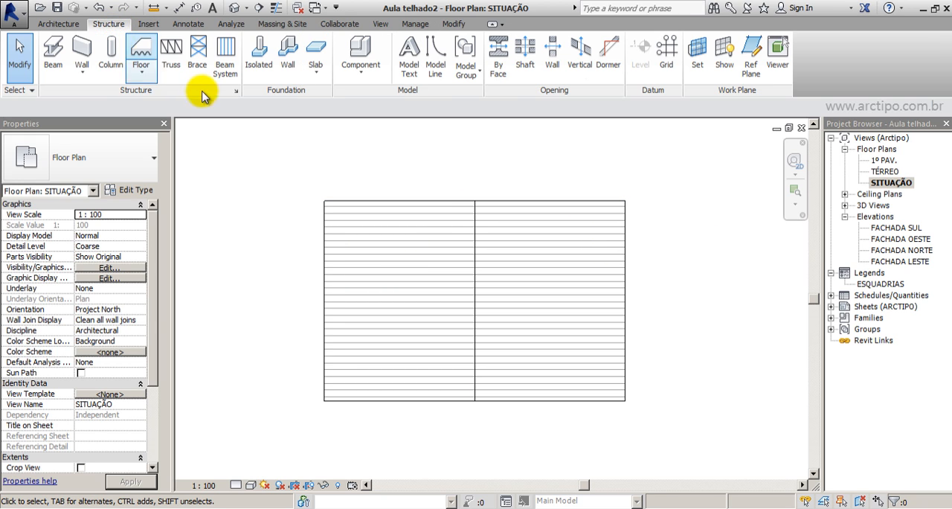
{"action": "left_click", "coordinate": [226, 73]}
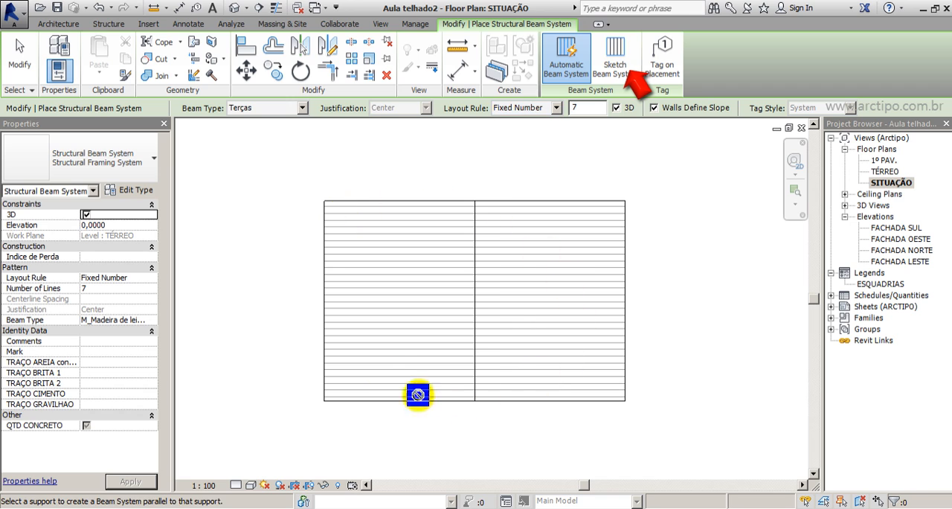
{"action": "left_click", "coordinate": [627, 62]}
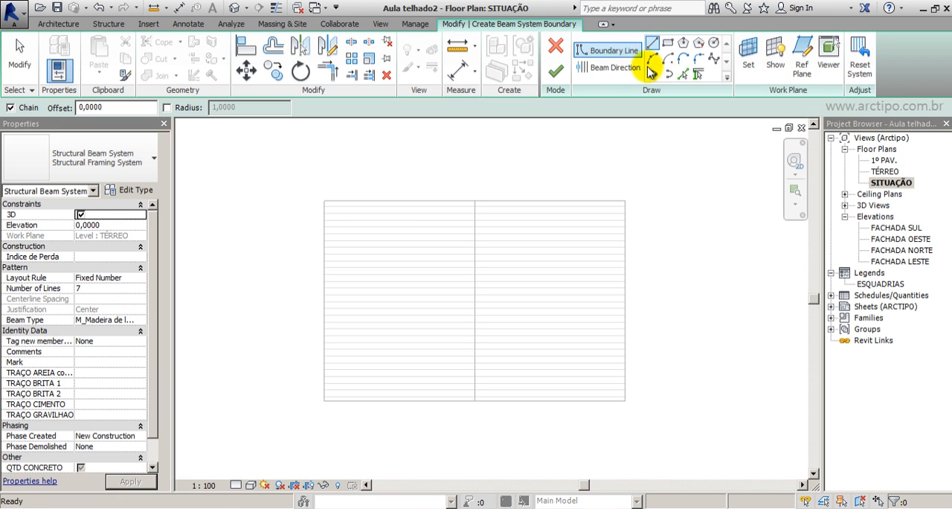
{"action": "left_click", "coordinate": [749, 60]}
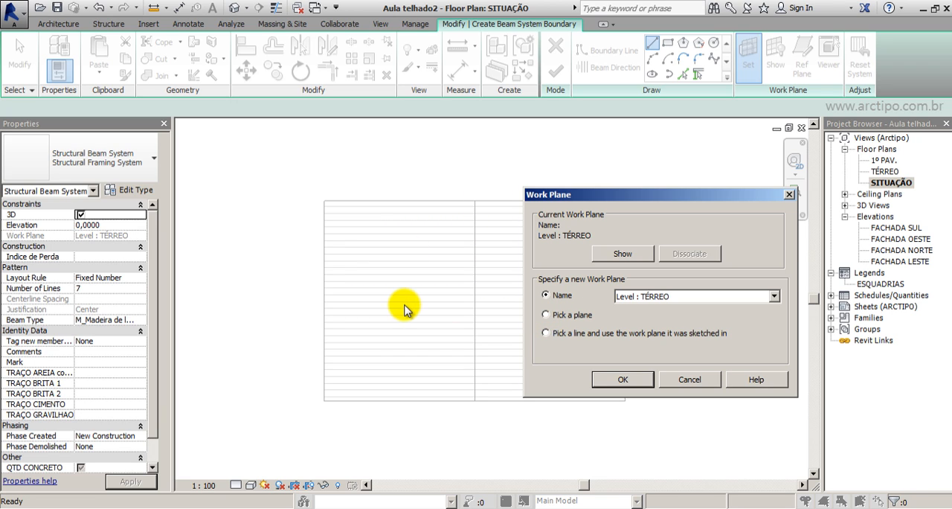
{"action": "left_click", "coordinate": [546, 315]}
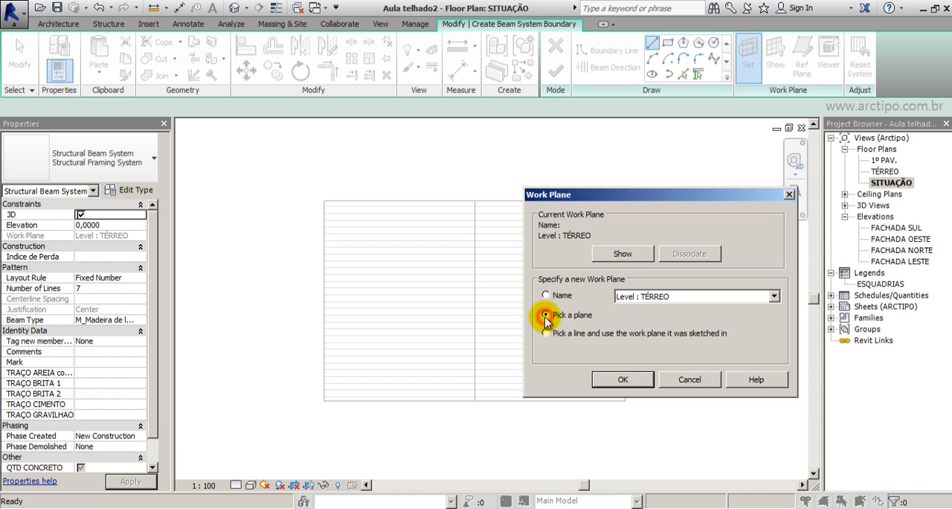
{"action": "left_click", "coordinate": [621, 377]}
{"action": "left_click", "coordinate": [594, 265]}
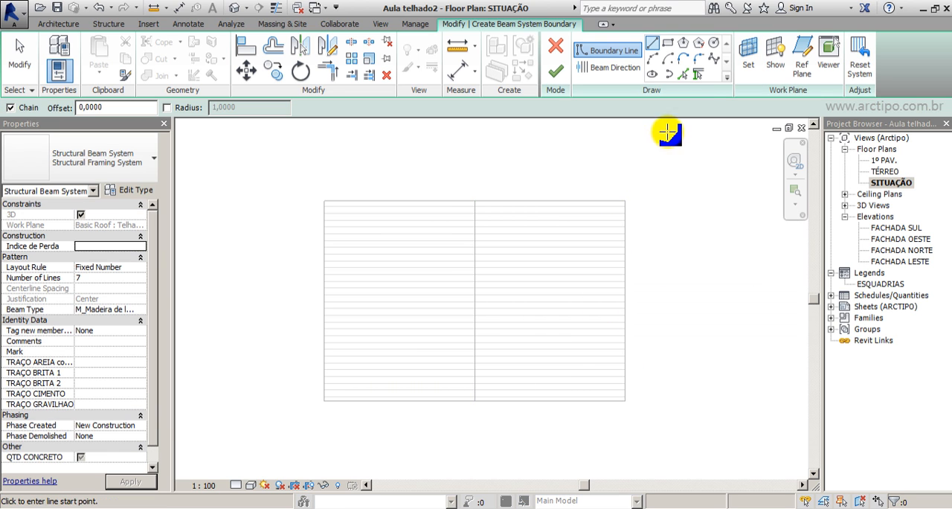
Display the active work plane on the roof, review its settings, and hide it again.
{"action": "left_click", "coordinate": [775, 58]}
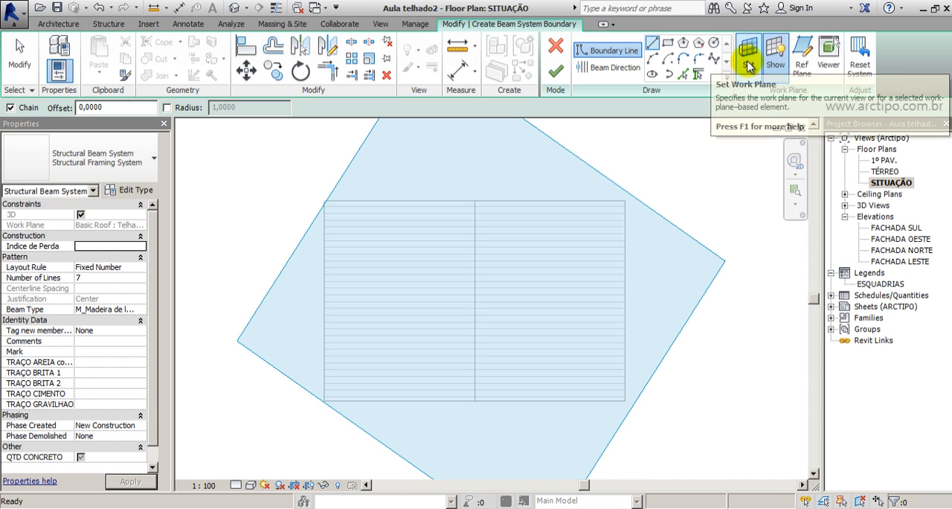
{"action": "left_click", "coordinate": [748, 67]}
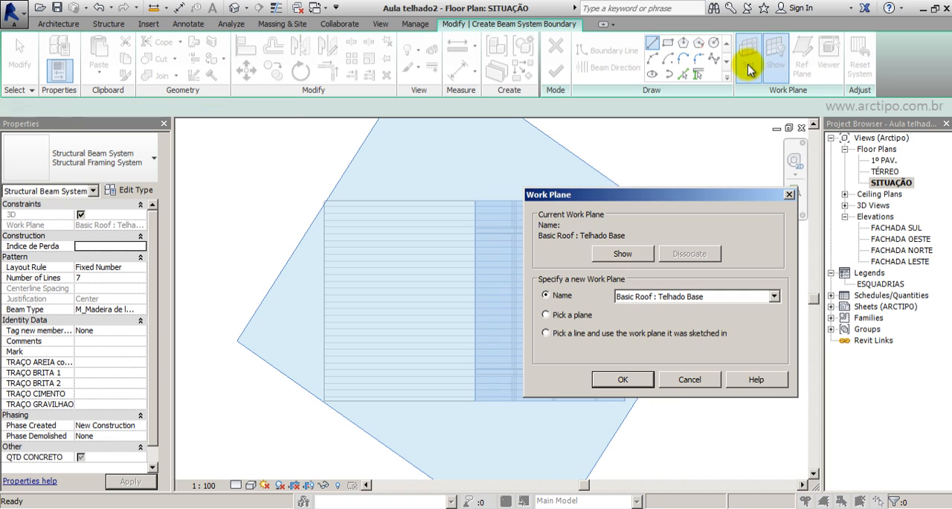
{"action": "left_click", "coordinate": [789, 194]}
{"action": "left_click", "coordinate": [775, 61]}
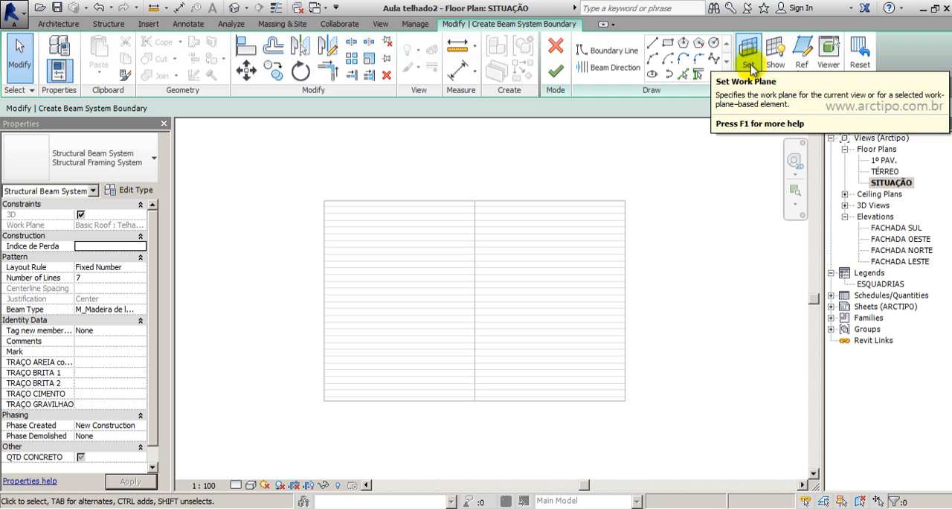
{"action": "left_click", "coordinate": [748, 64]}
{"action": "left_click_drag", "start_coordinate": [699, 195], "coordinate": [322, 191]}
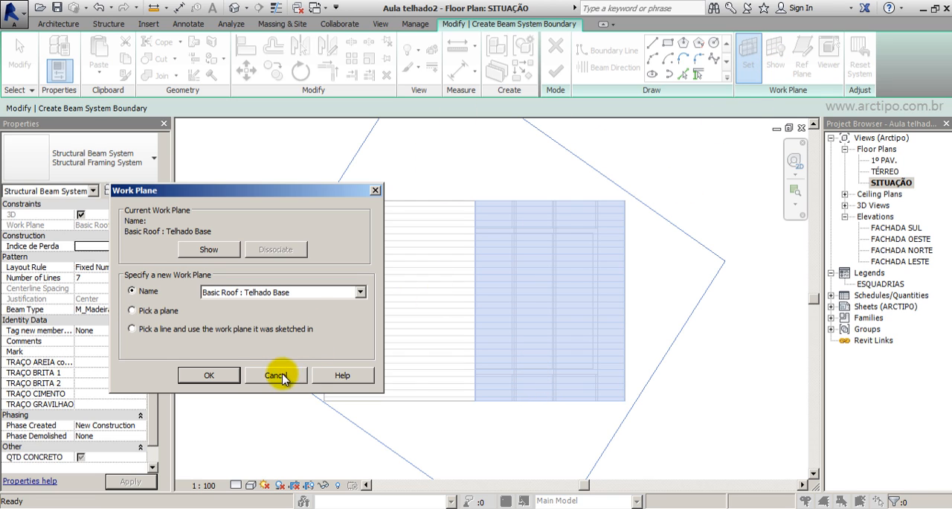
{"action": "left_click", "coordinate": [375, 192]}
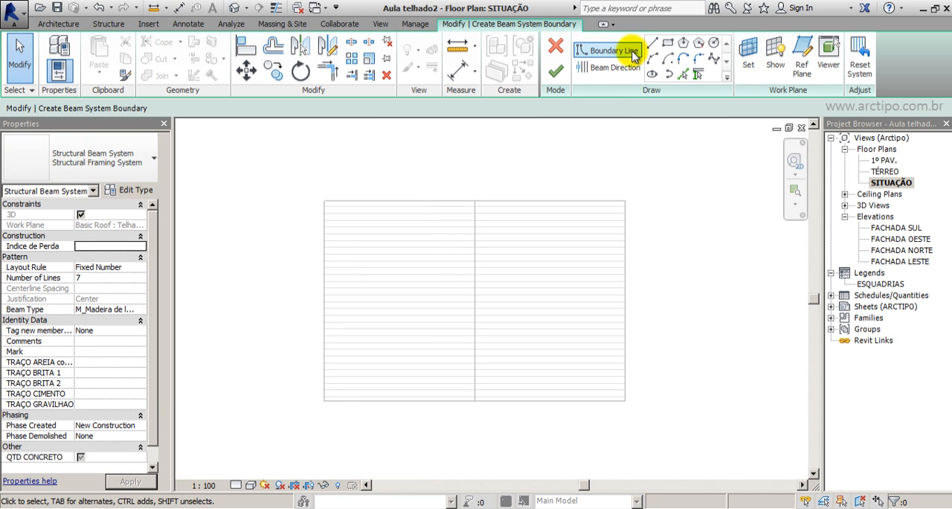
Create the beam system boundary by picking the whole chain of edges around the right roof slope.
{"action": "left_click", "coordinate": [683, 74]}
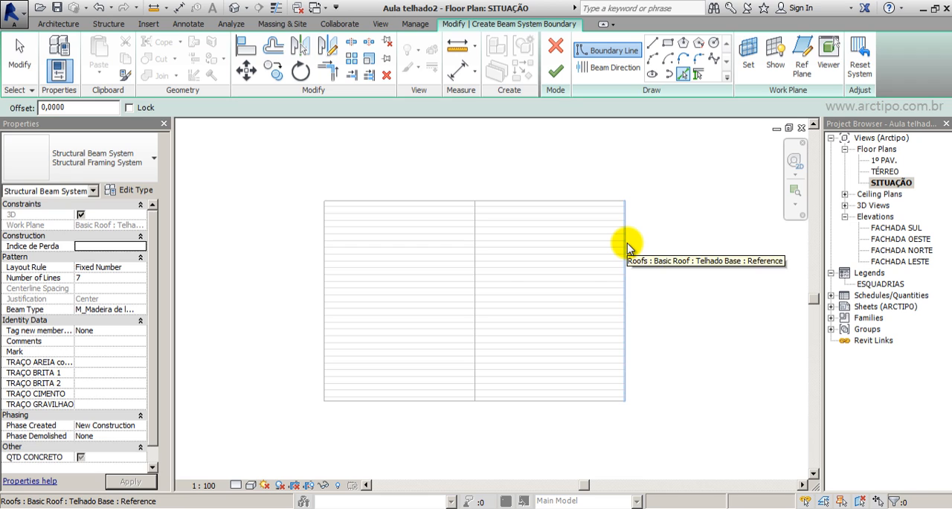
{"action": "key", "text": "Tab"}
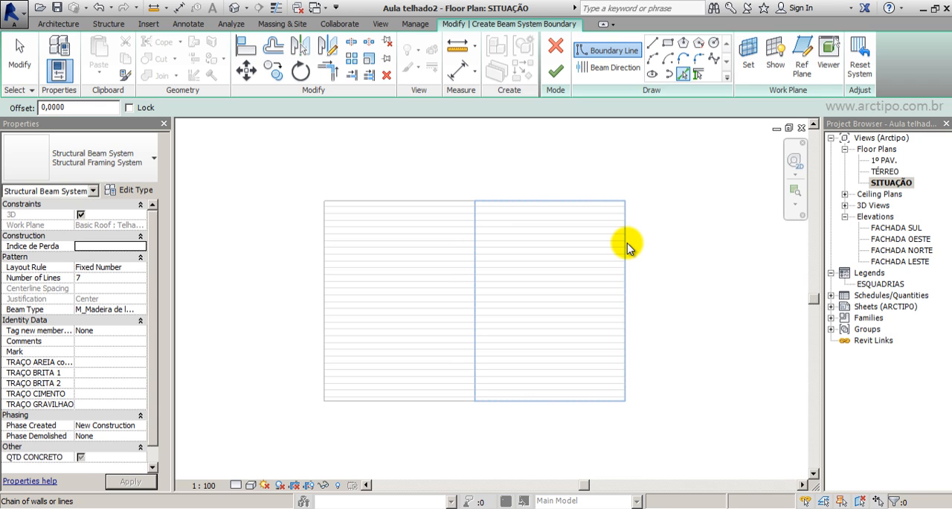
{"action": "left_click", "coordinate": [626, 246]}
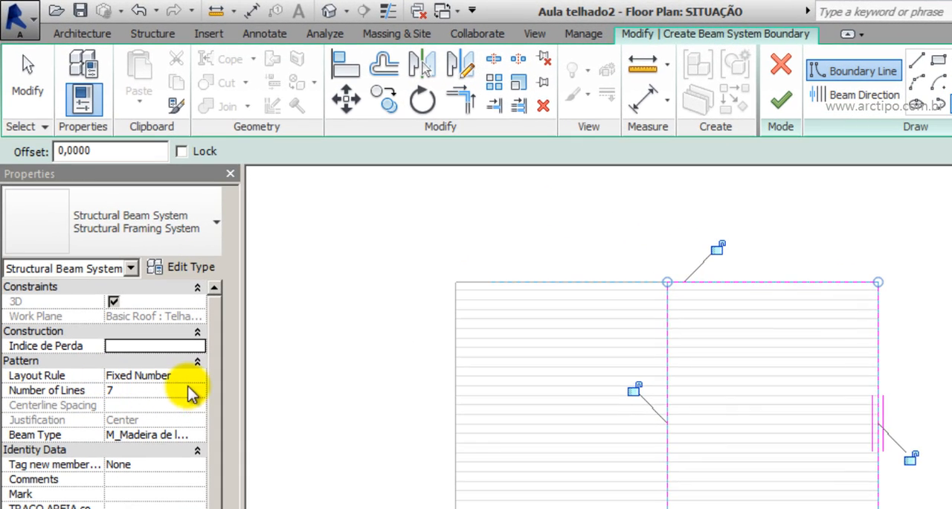
Set the beam system's layout rule to Fixed Distance with a fixed spacing of 0,45.
{"action": "left_click", "coordinate": [199, 377]}
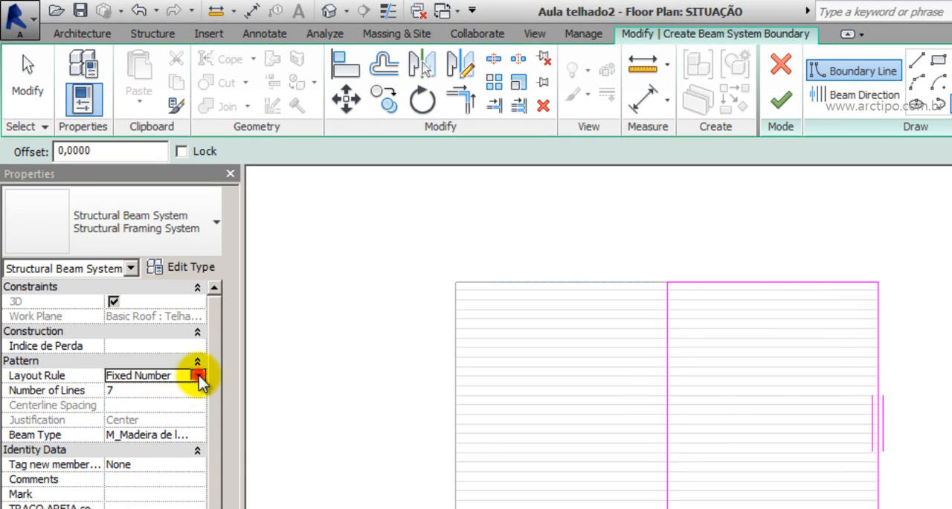
{"action": "left_click", "coordinate": [200, 377]}
{"action": "left_click", "coordinate": [198, 374]}
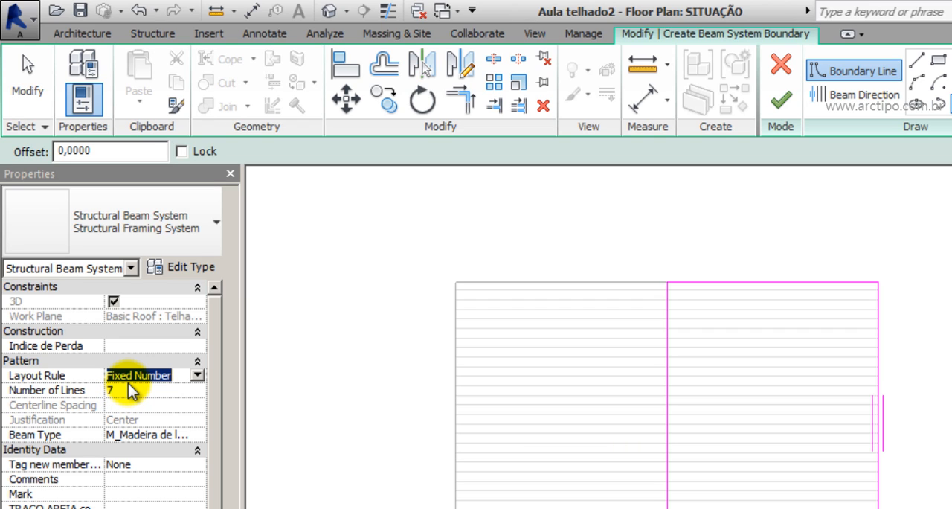
{"action": "left_click", "coordinate": [198, 376]}
{"action": "left_click", "coordinate": [155, 388]}
{"action": "left_click", "coordinate": [156, 389]}
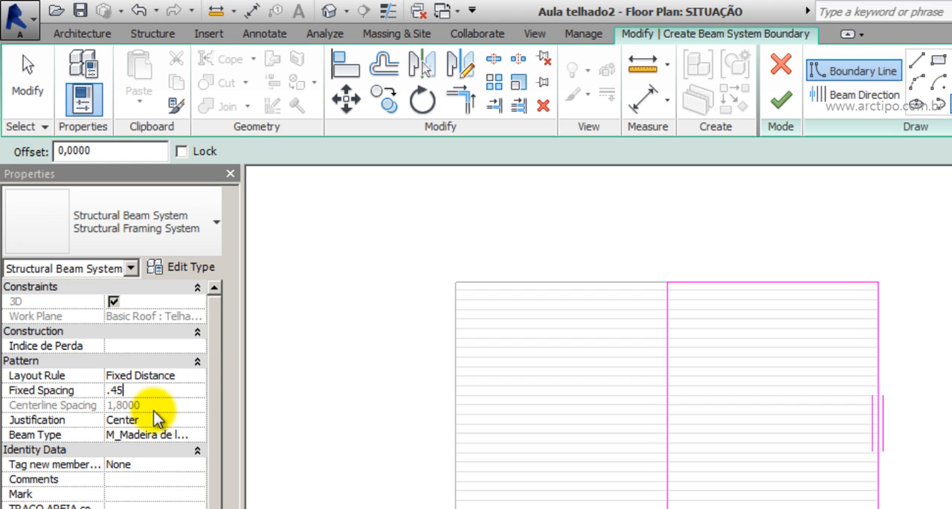
Set the beam system's justification to Beginning and its beam type to M_Madeira de lei : Caibro.
{"action": "left_click", "coordinate": [165, 420]}
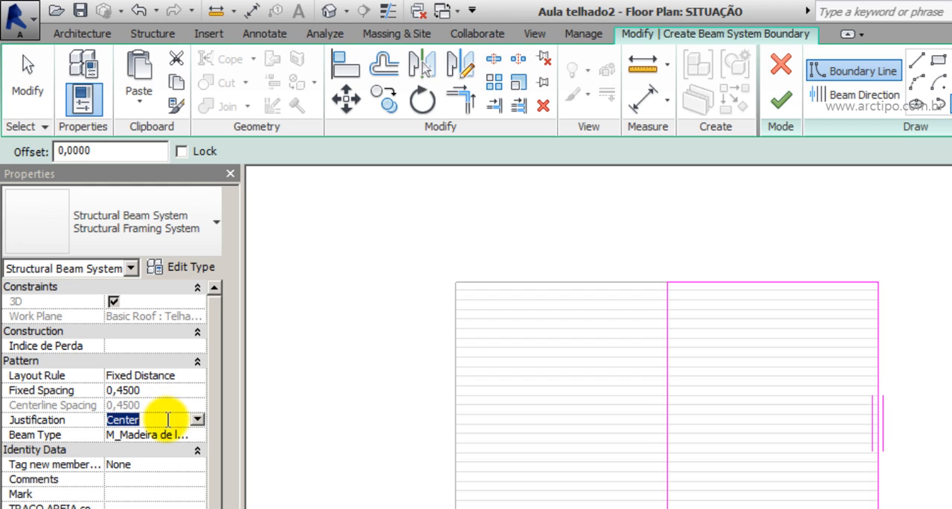
{"action": "left_click", "coordinate": [196, 421]}
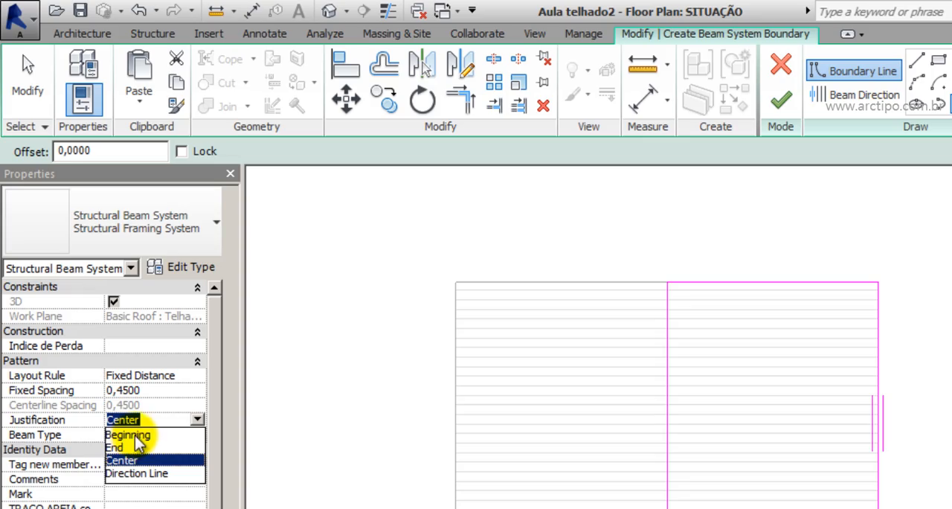
{"action": "left_click", "coordinate": [130, 437]}
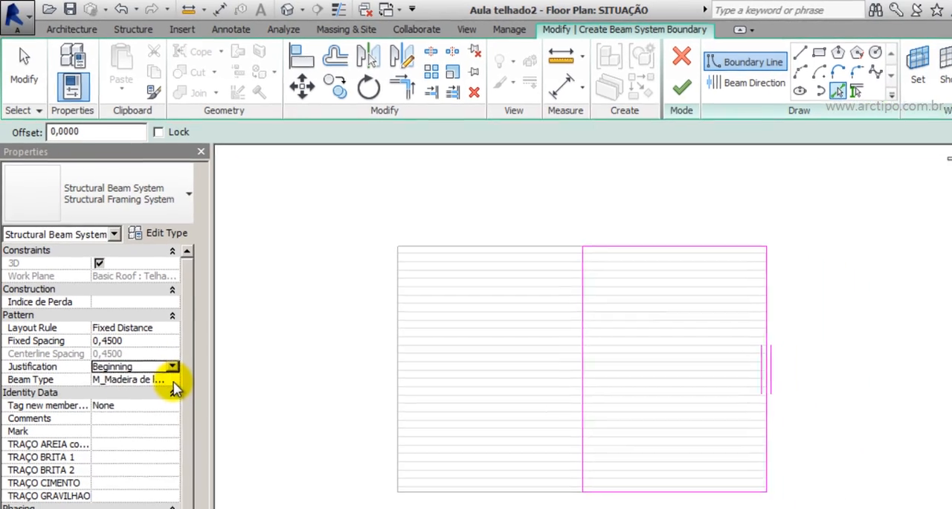
{"action": "left_click", "coordinate": [171, 436]}
{"action": "left_click", "coordinate": [197, 436]}
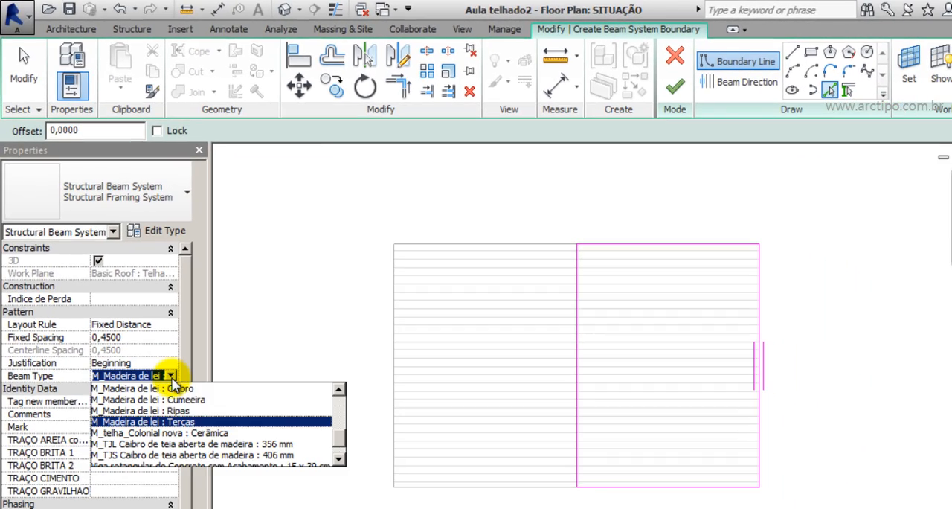
{"action": "left_click", "coordinate": [174, 388]}
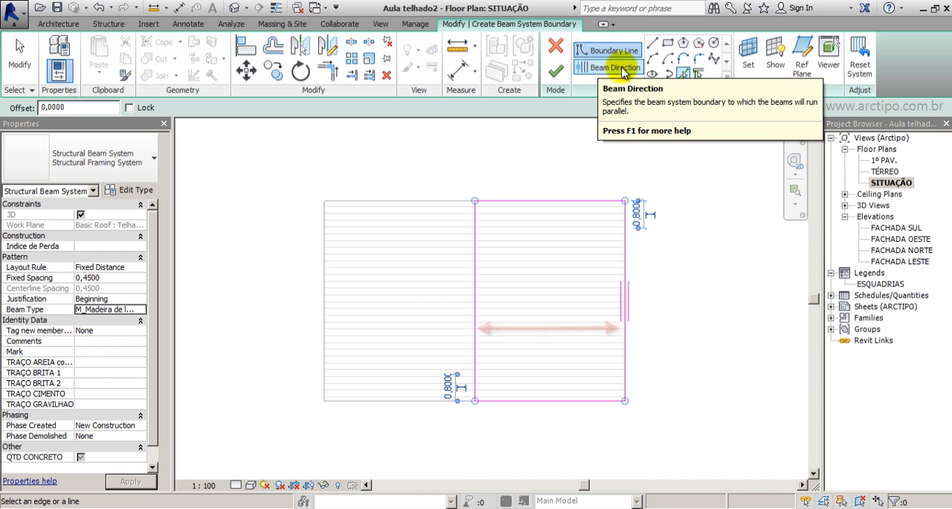
Set the beam direction parallel to the upper horizontal boundary edge and finish the beam system sketch.
{"action": "left_click", "coordinate": [609, 69]}
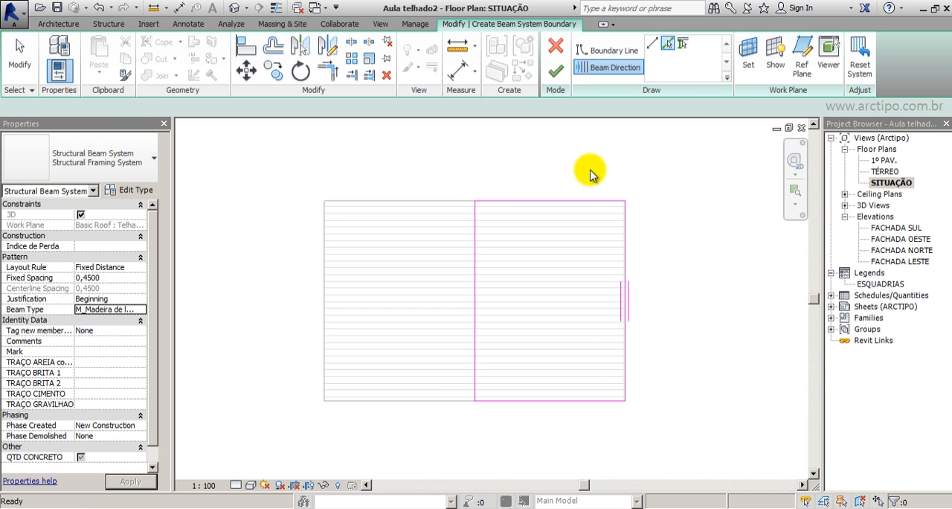
{"action": "left_click", "coordinate": [485, 201]}
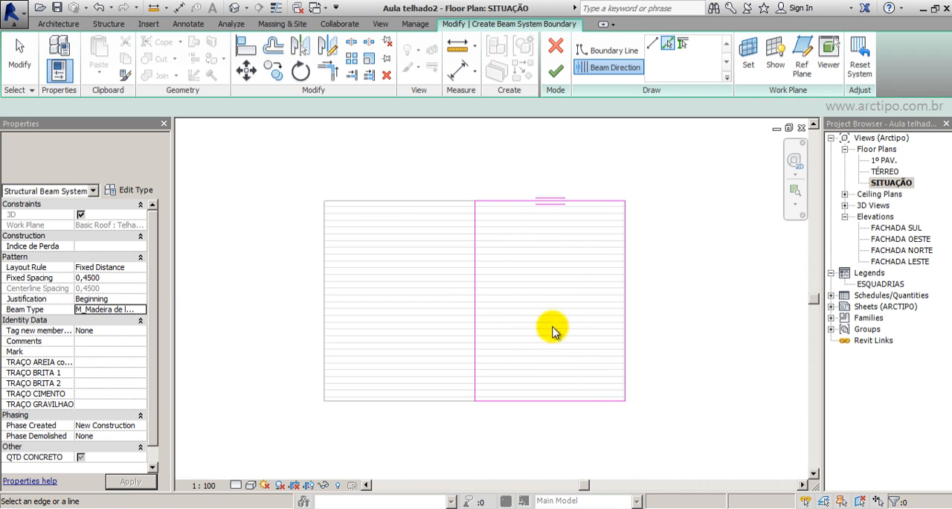
{"action": "left_click", "coordinate": [555, 71]}
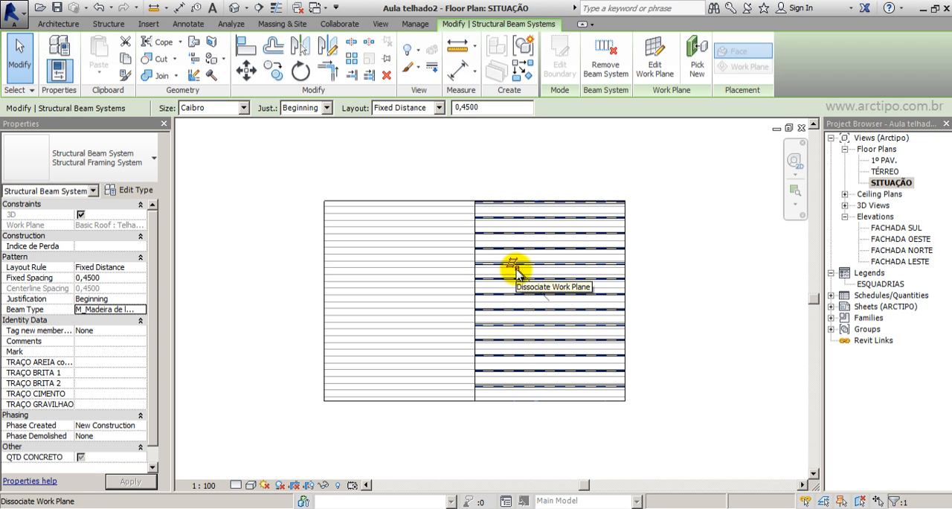
Dissociate the new Caibro beam system from the roof work plane and deselect it.
{"action": "scroll", "coordinate": [516, 272], "scroll_direction": "up", "scroll_amount": 4}
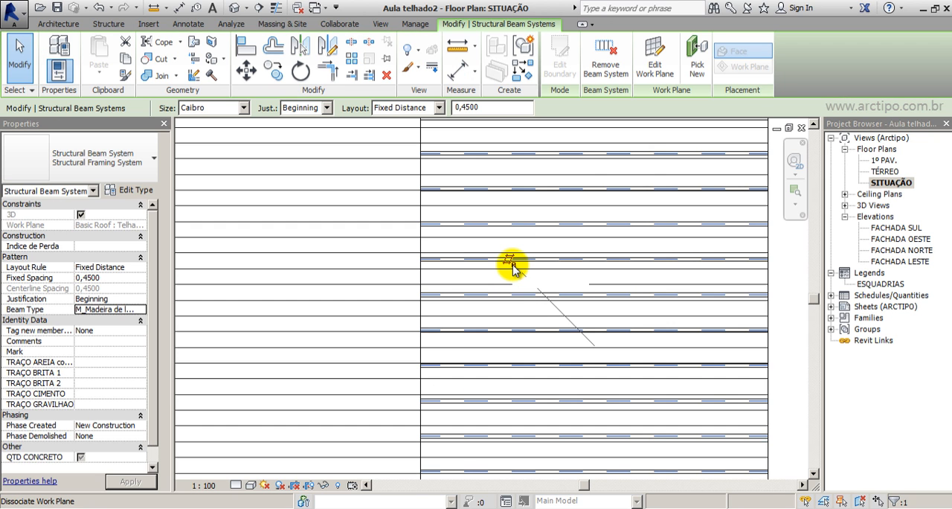
{"action": "scroll", "coordinate": [512, 268], "scroll_direction": "down", "scroll_amount": 2}
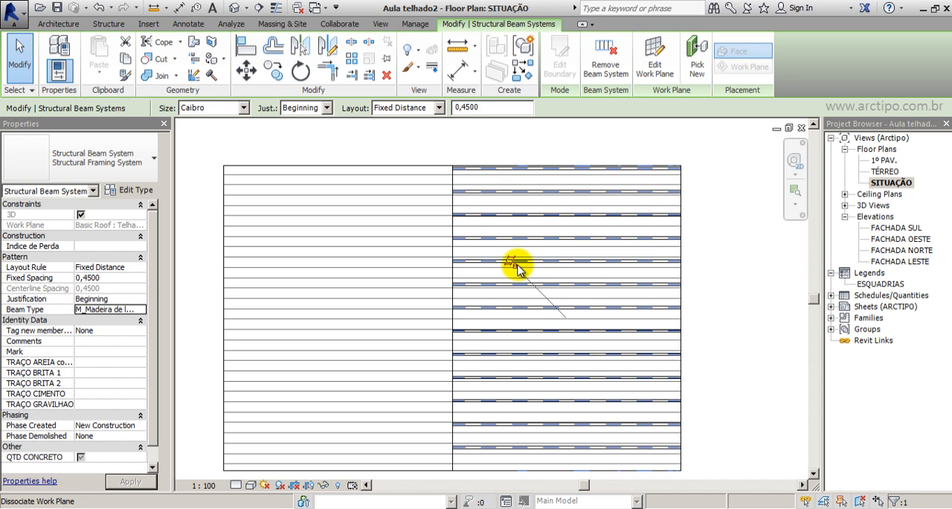
{"action": "left_click", "coordinate": [513, 262]}
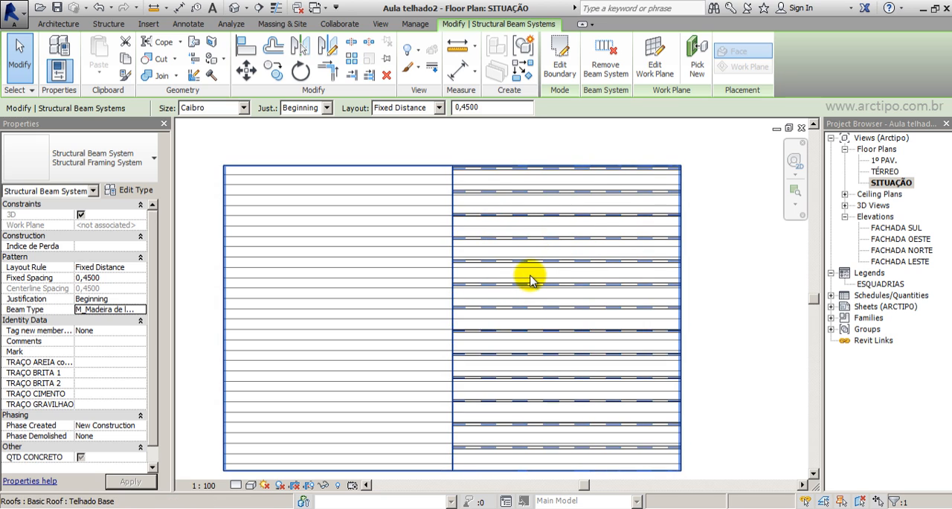
{"action": "scroll", "coordinate": [532, 281], "scroll_direction": "down", "scroll_amount": 1}
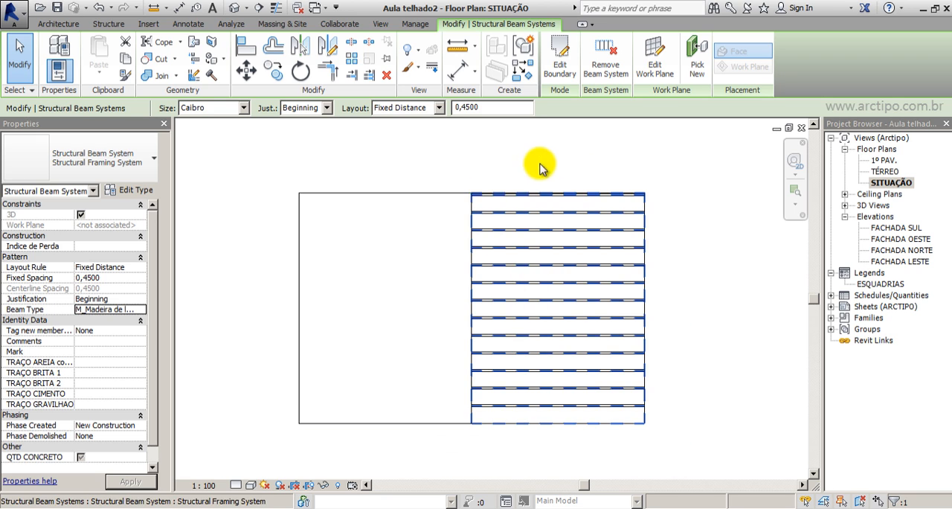
{"action": "left_click", "coordinate": [697, 264]}
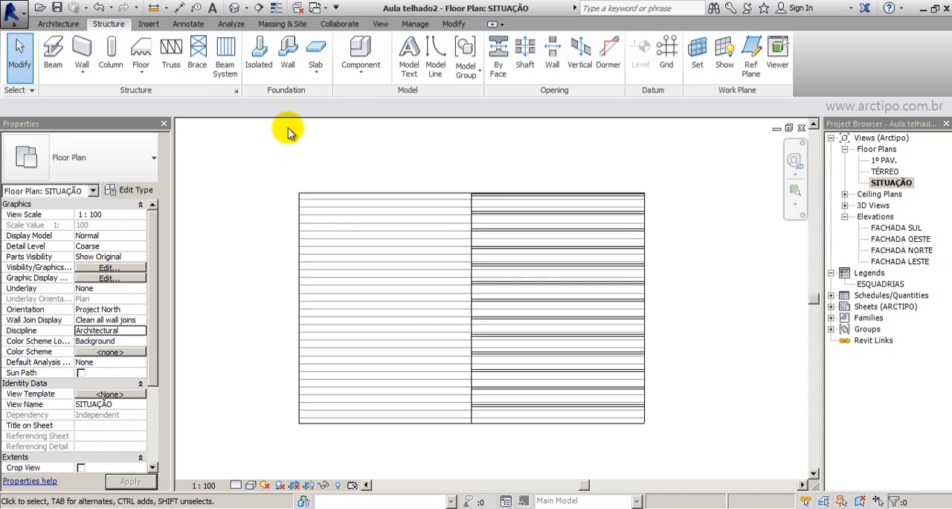
Start a beam system and set its work plane by picking the left slope of the Telhado Base roof.
{"action": "left_click", "coordinate": [225, 60]}
{"action": "left_click", "coordinate": [571, 284]}
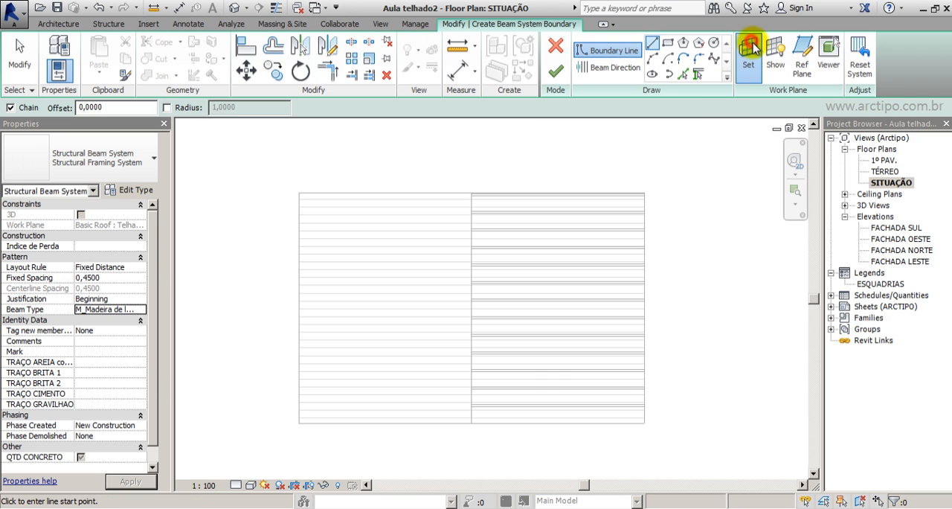
{"action": "left_click", "coordinate": [748, 60]}
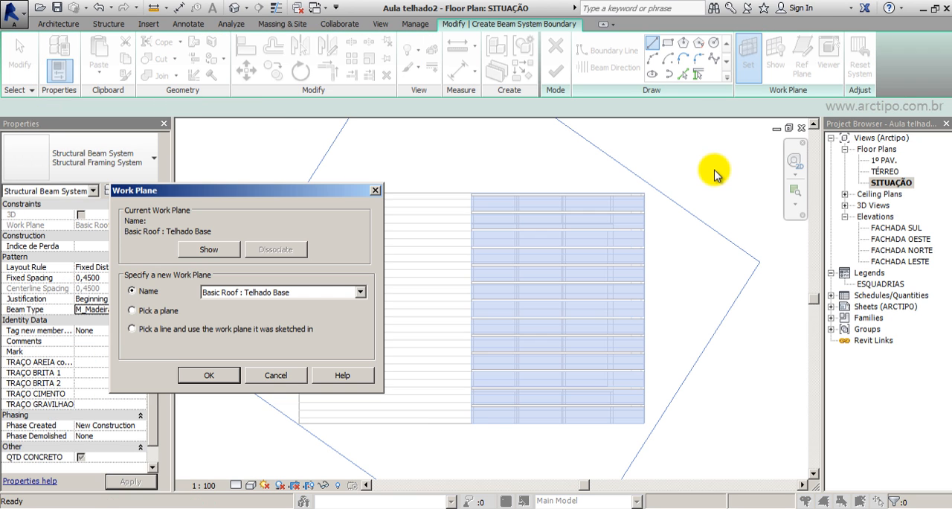
{"action": "left_click", "coordinate": [132, 311]}
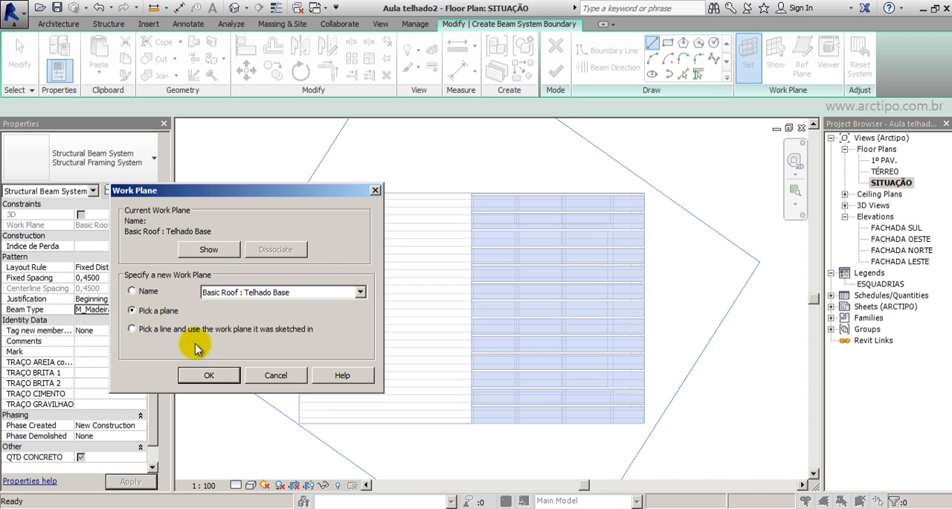
{"action": "left_click", "coordinate": [208, 375]}
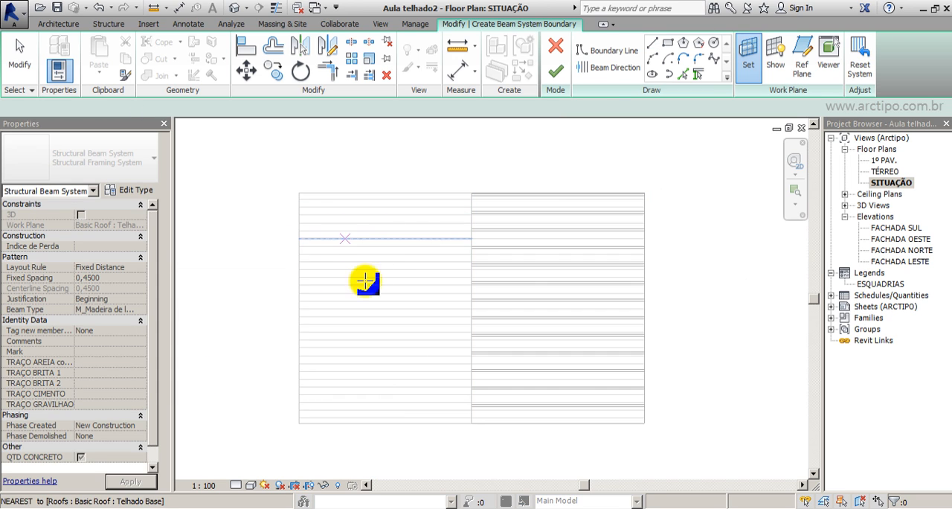
{"action": "left_click", "coordinate": [357, 253]}
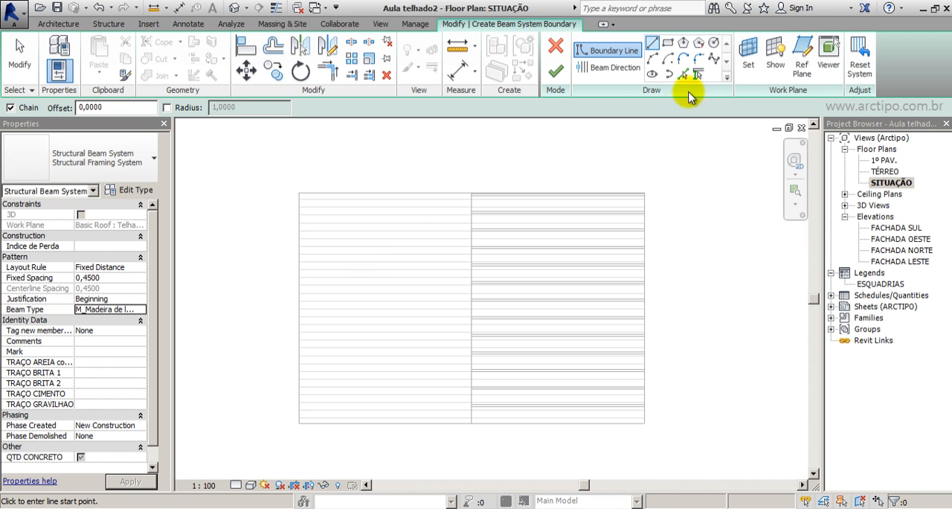
{"action": "left_click", "coordinate": [750, 60]}
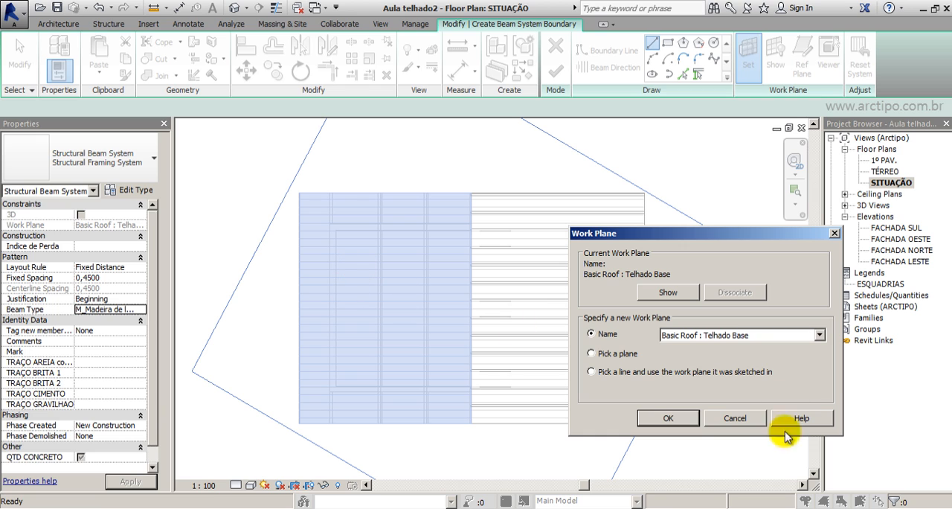
{"action": "left_click", "coordinate": [755, 421]}
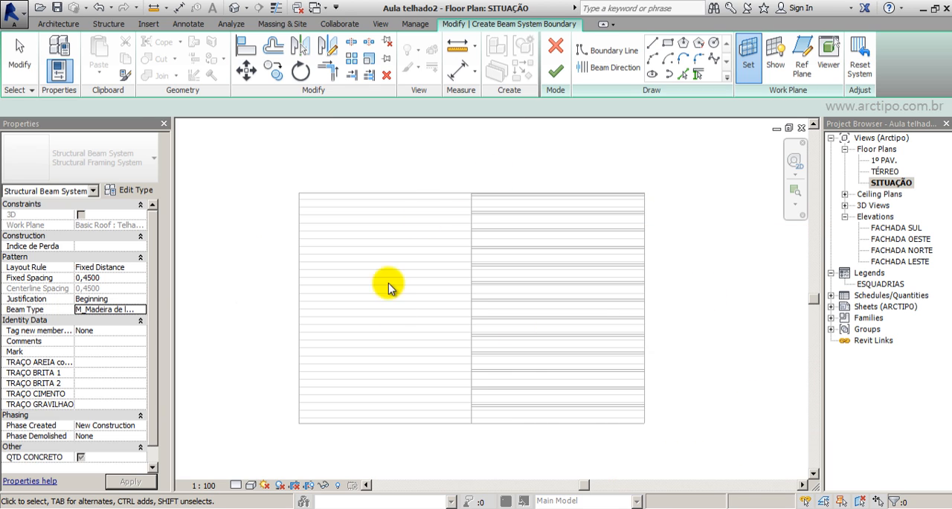
Define the beam system boundary by picking the full chain of edges around the left roof slope.
{"action": "left_click", "coordinate": [684, 74]}
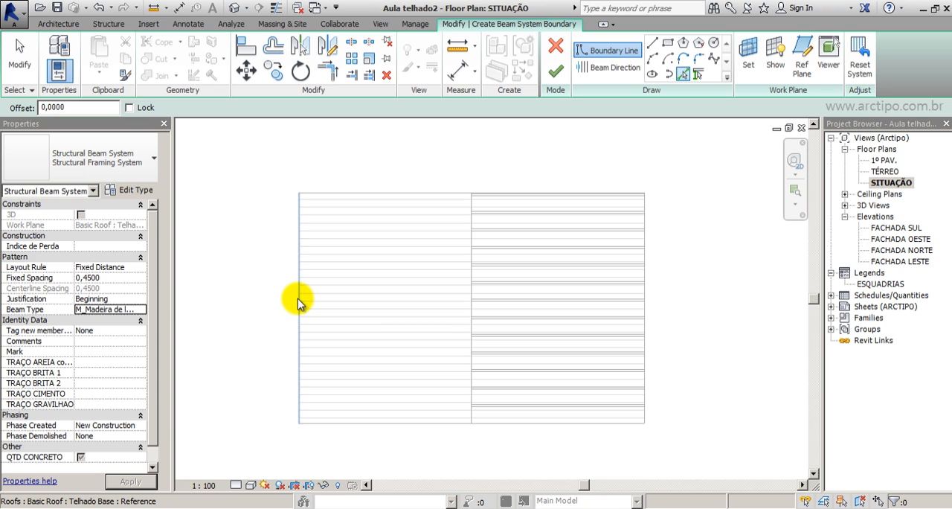
{"action": "key", "text": "Tab"}
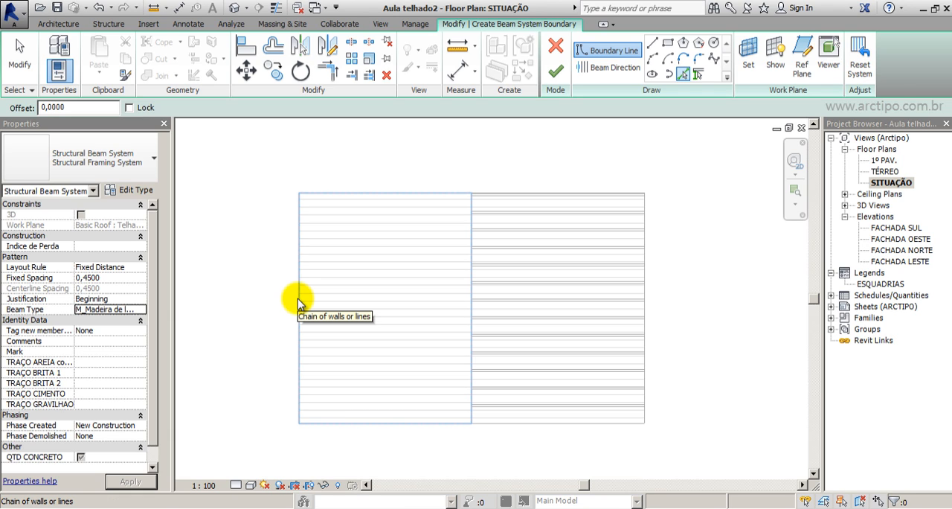
{"action": "left_click", "coordinate": [297, 303]}
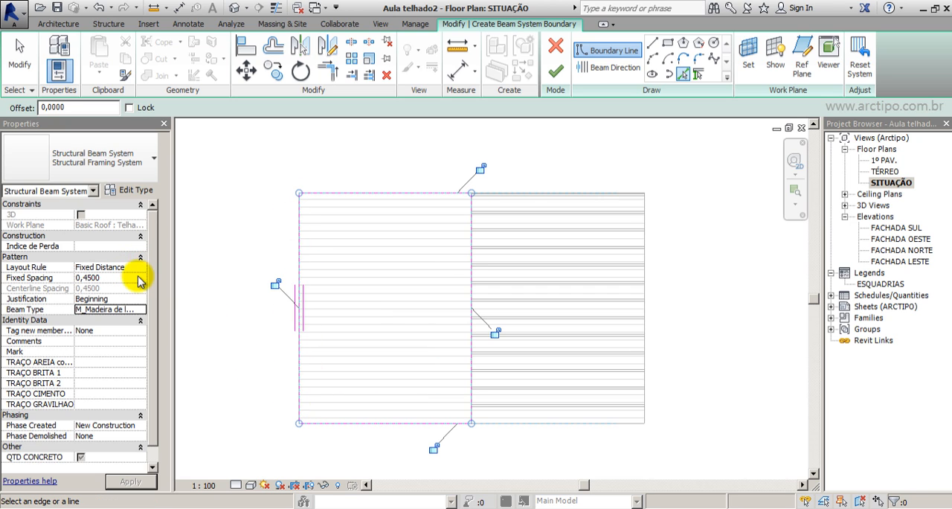
Set the fixed spacing to 0,40 and the beam type to M_Madeira de lei : Ripas, and finish the beam system sketch.
{"action": "left_click", "coordinate": [123, 277]}
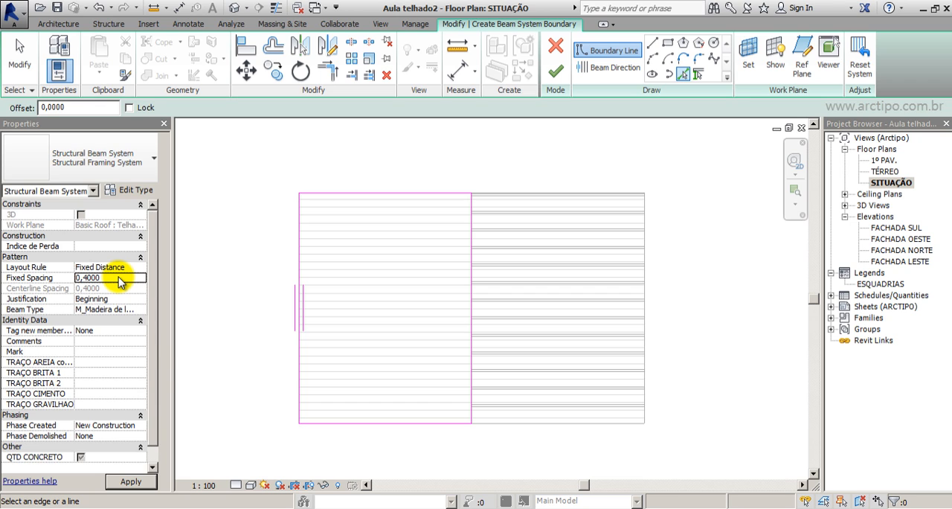
{"action": "left_click", "coordinate": [123, 308]}
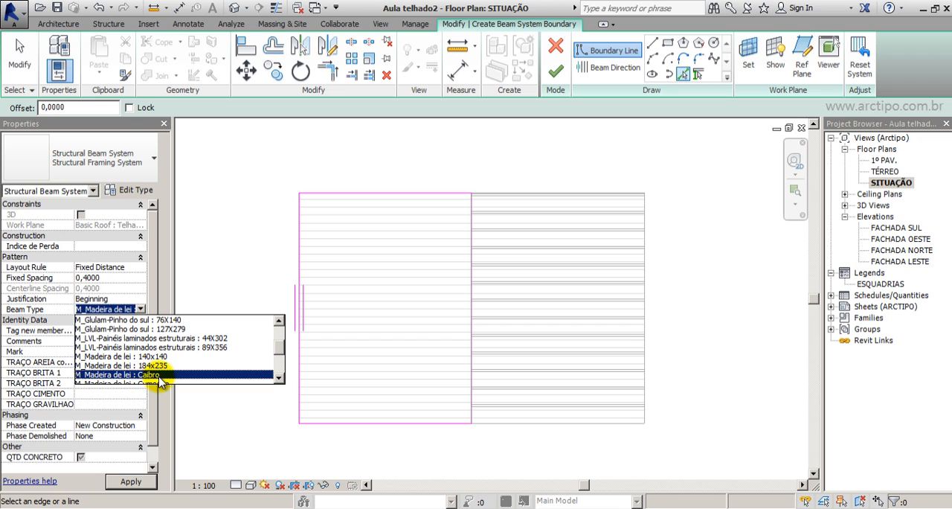
{"action": "scroll", "coordinate": [158, 376], "scroll_direction": "down", "scroll_amount": 1}
{"action": "left_click", "coordinate": [151, 366]}
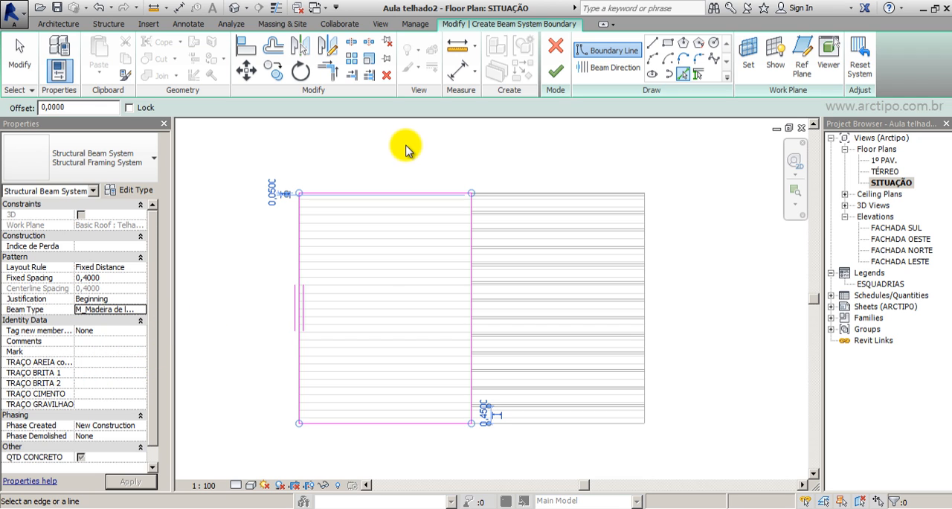
{"action": "left_click", "coordinate": [557, 72]}
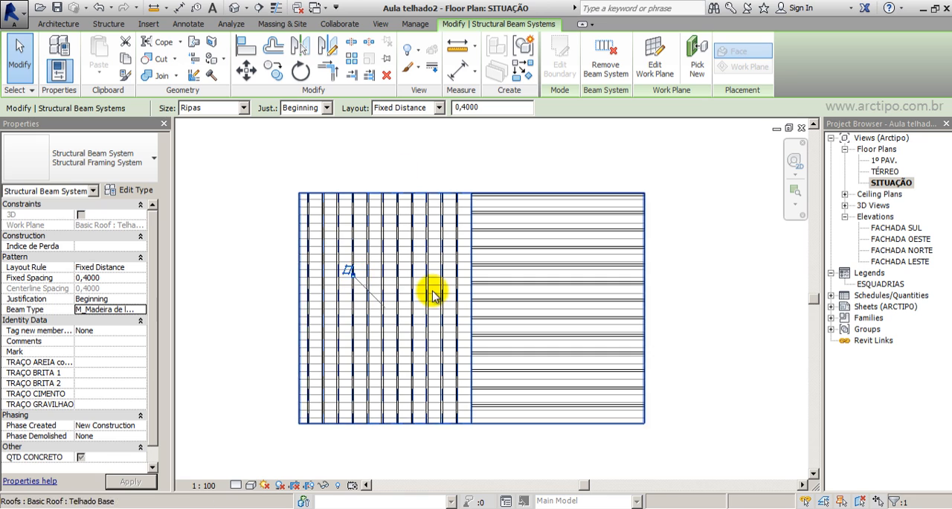
Dissociate the new Ripas beam system from its work plane and set its justification to End.
{"action": "left_click", "coordinate": [349, 271]}
{"action": "scroll", "coordinate": [340, 149], "scroll_direction": "up", "scroll_amount": 5}
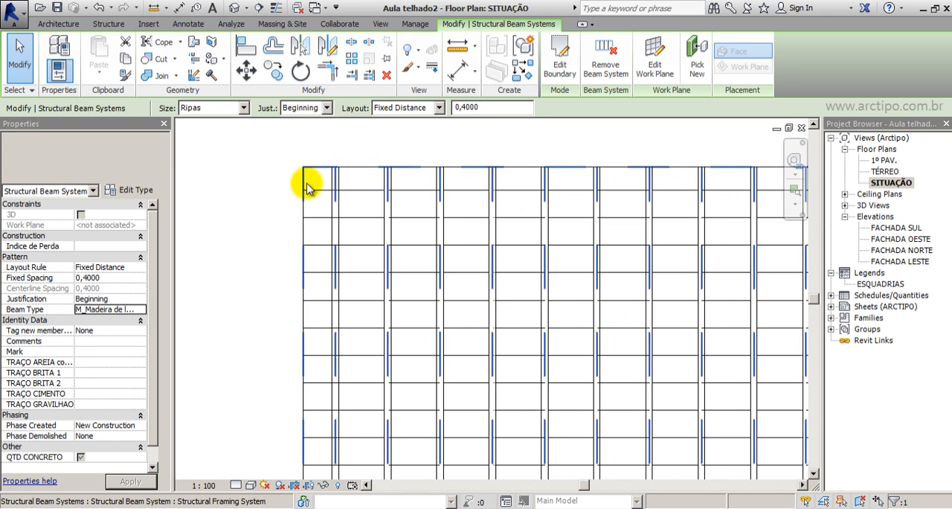
{"action": "scroll", "coordinate": [302, 266], "scroll_direction": "down", "scroll_amount": 5}
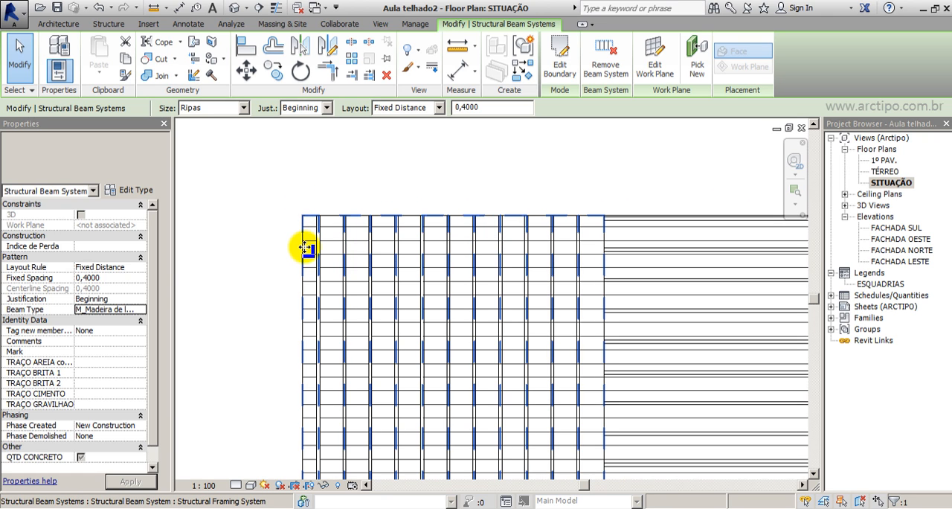
{"action": "left_click", "coordinate": [141, 299]}
{"action": "left_click", "coordinate": [85, 318]}
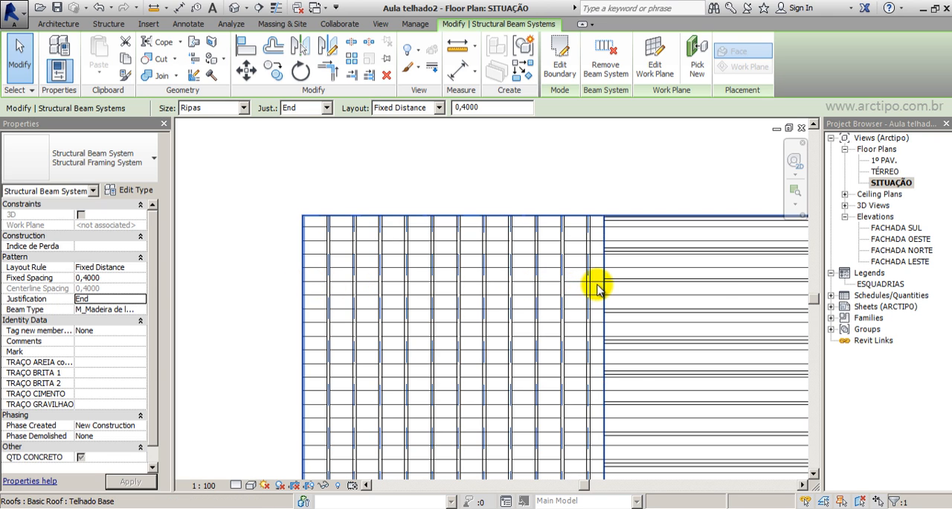
Switch the SITUAÇÃO plan view to a shaded visual style.
{"action": "scroll", "coordinate": [601, 240], "scroll_direction": "down", "scroll_amount": 3}
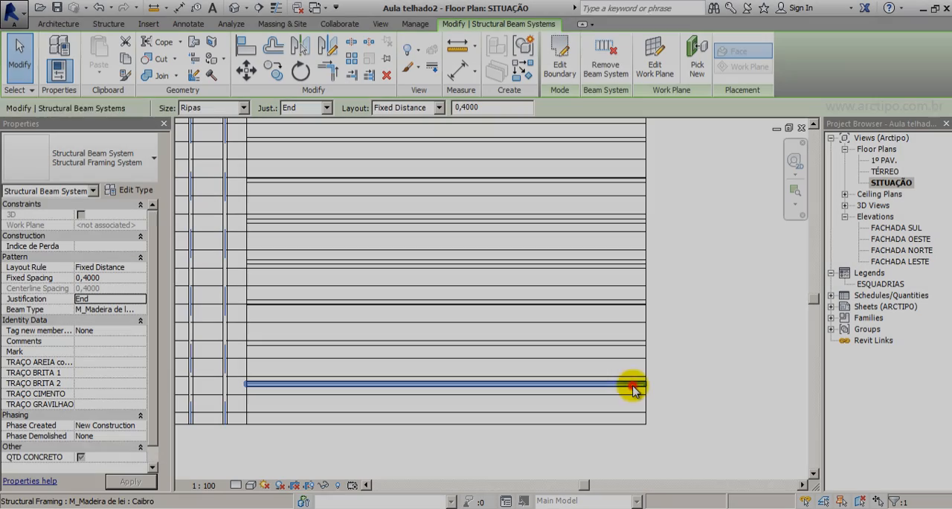
{"action": "left_click", "coordinate": [508, 387]}
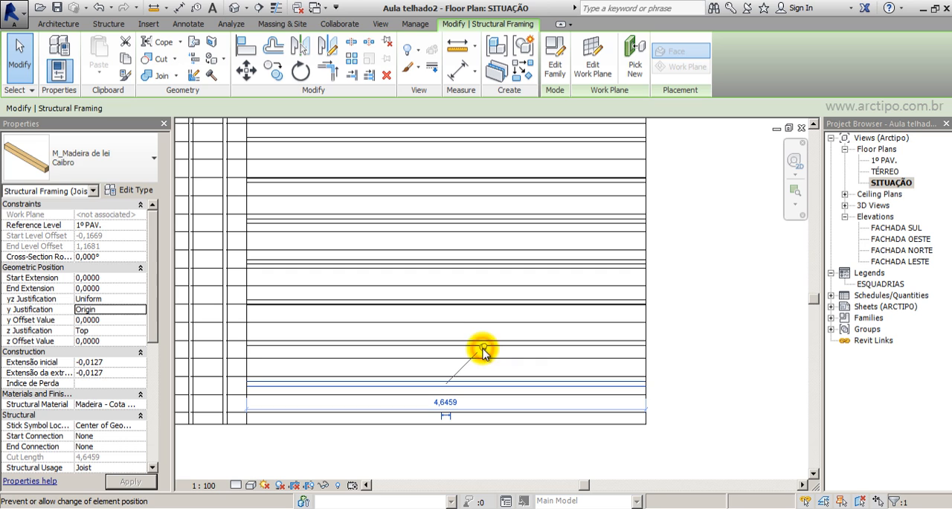
{"action": "left_click", "coordinate": [616, 441]}
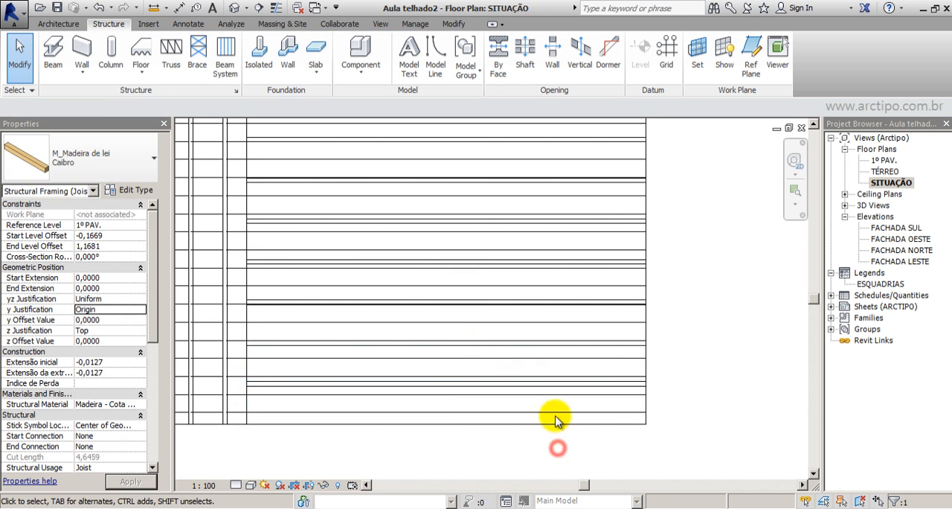
{"action": "left_click", "coordinate": [251, 484]}
{"action": "left_click", "coordinate": [274, 445]}
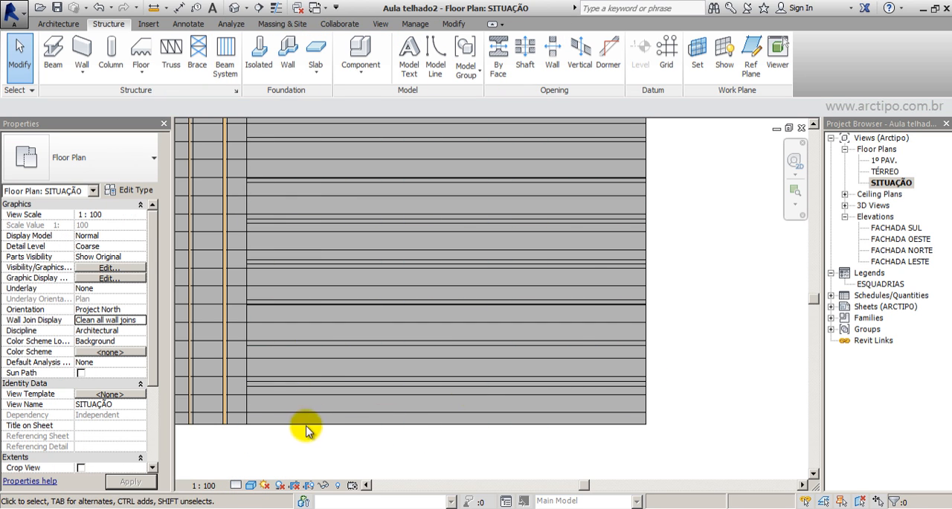
Temporarily hide the Telhado Base roof in the plan view to expose the timber framing.
{"action": "left_click", "coordinate": [644, 408]}
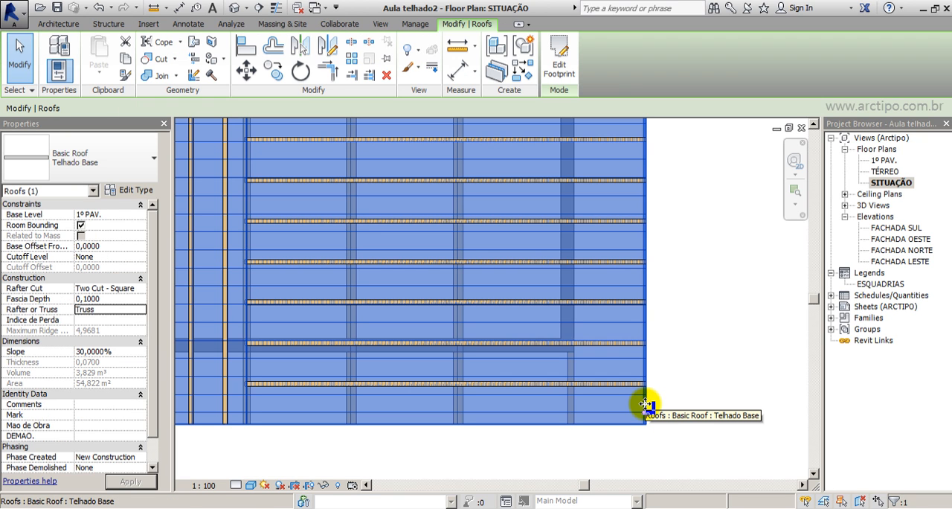
{"action": "key", "text": "e"}
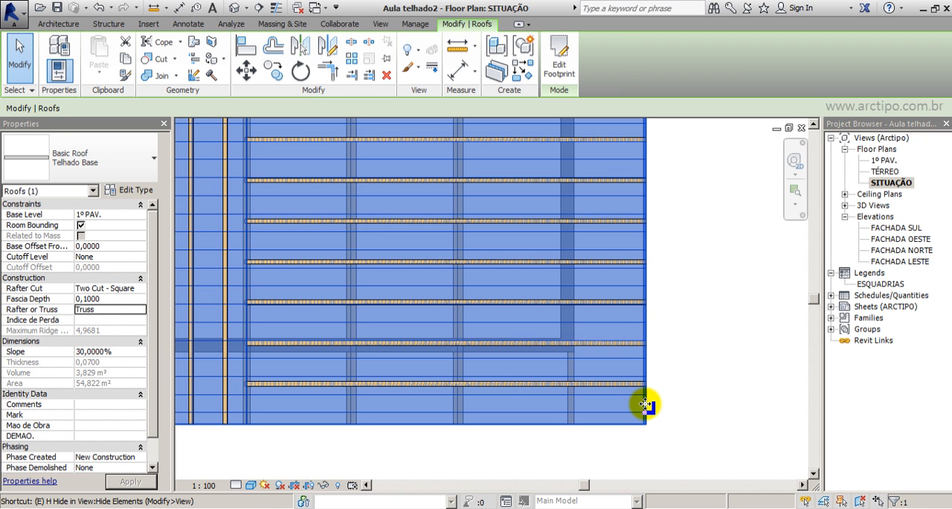
{"action": "left_click", "coordinate": [315, 487]}
{"action": "left_click", "coordinate": [347, 451]}
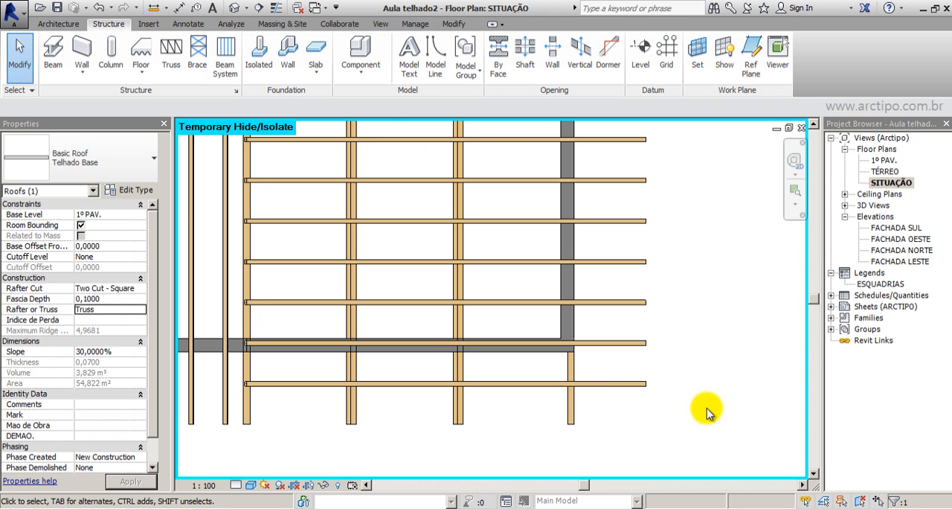
{"action": "left_click", "coordinate": [706, 412]}
Copy the lowest Caibro rafter of the right slope about 0,36 m down, near the lower ends of the purlins.
{"action": "scroll", "coordinate": [665, 383], "scroll_direction": "down", "scroll_amount": 3}
{"action": "left_click", "coordinate": [641, 383]}
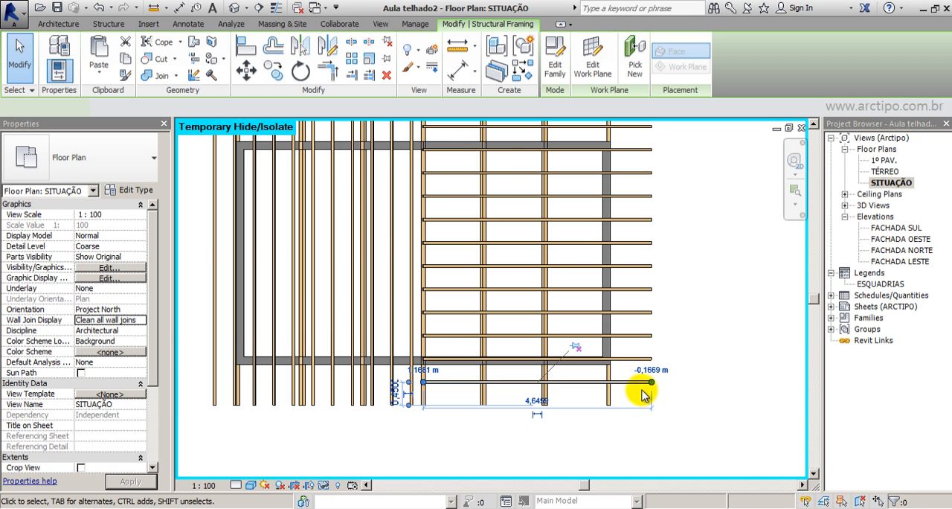
{"action": "scroll", "coordinate": [643, 394], "scroll_direction": "up", "scroll_amount": 4}
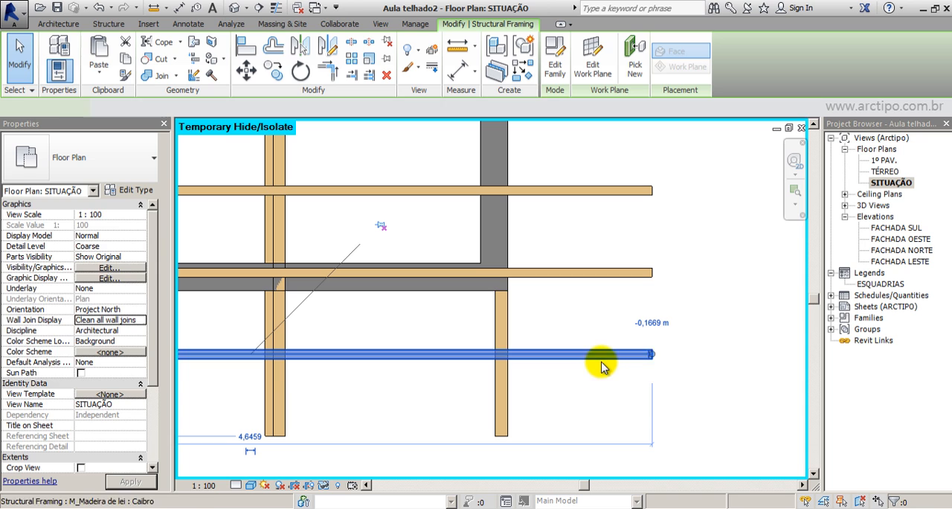
{"action": "left_click", "coordinate": [274, 69]}
{"action": "left_click", "coordinate": [651, 274]}
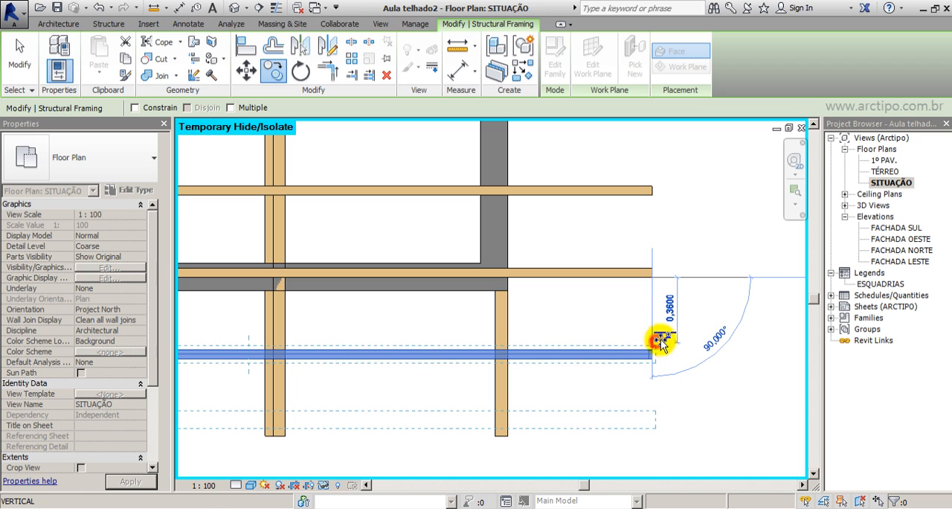
{"action": "left_click", "coordinate": [536, 435]}
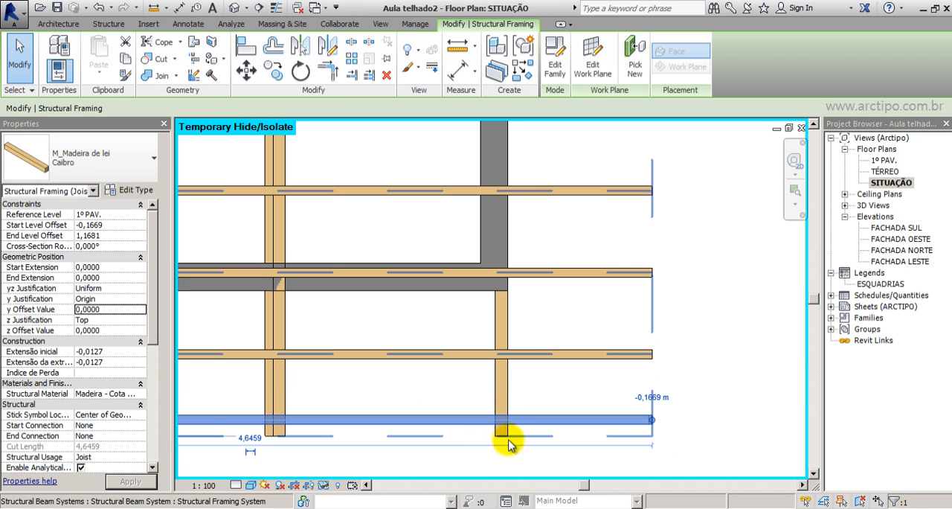
Align the lower face of the copied Caibro rafter with the lower ends of the Terças purlins.
{"action": "scroll", "coordinate": [508, 444], "scroll_direction": "up", "scroll_amount": 2}
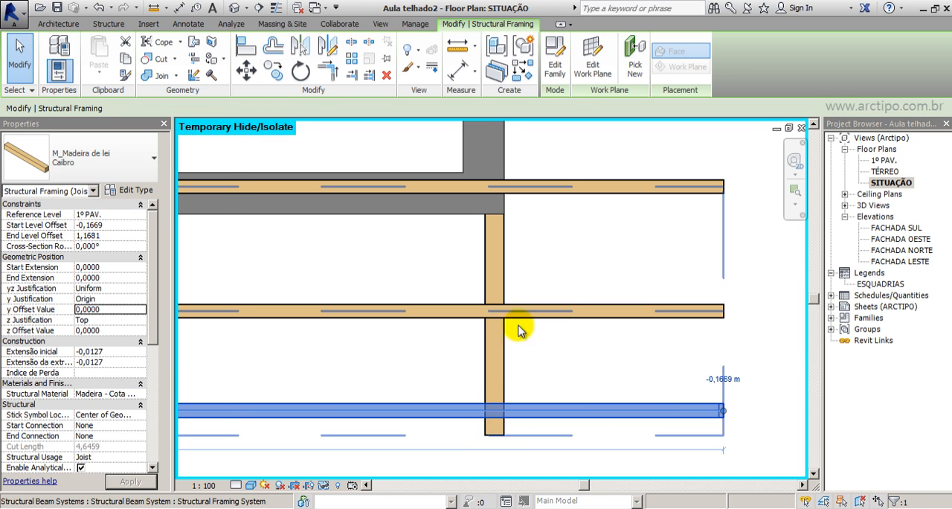
{"action": "left_click", "coordinate": [246, 49]}
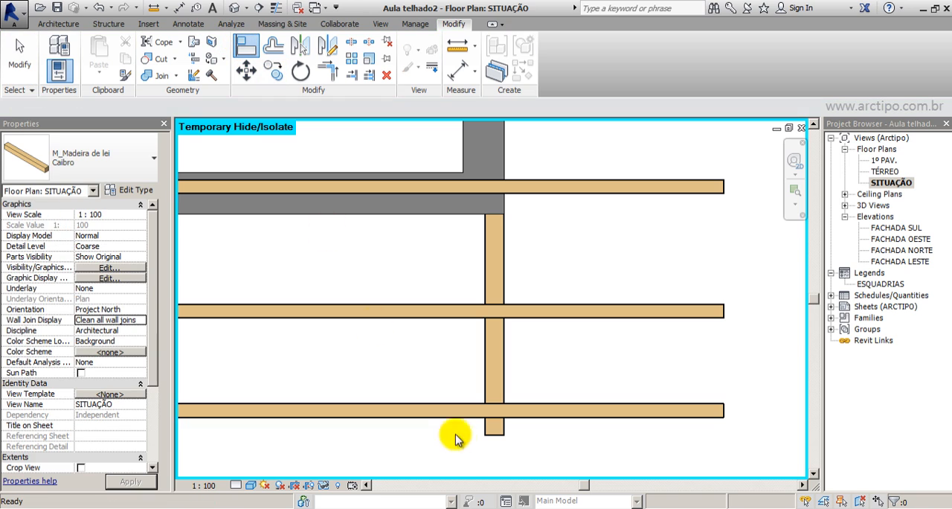
{"action": "left_click", "coordinate": [493, 437]}
{"action": "left_click", "coordinate": [546, 418]}
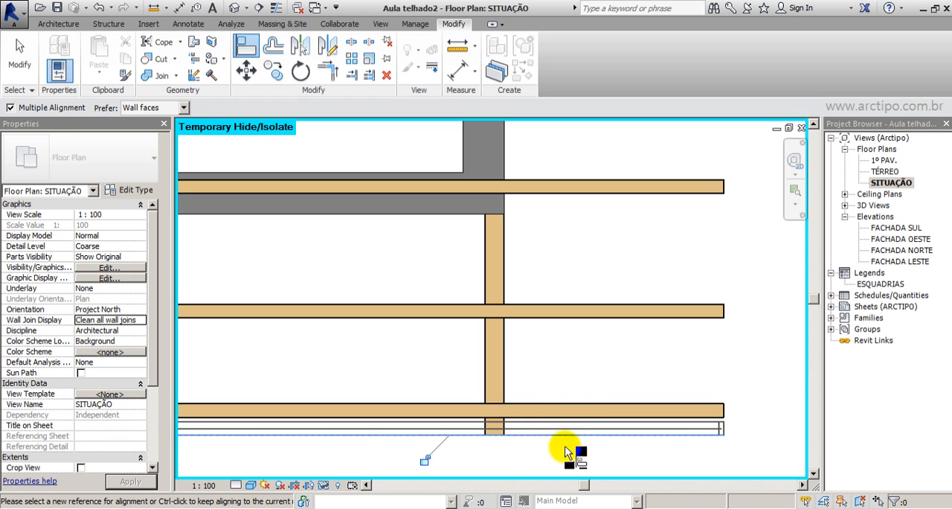
{"action": "scroll", "coordinate": [498, 435], "scroll_direction": "down", "scroll_amount": 2}
{"action": "scroll", "coordinate": [648, 424], "scroll_direction": "down", "scroll_amount": 4}
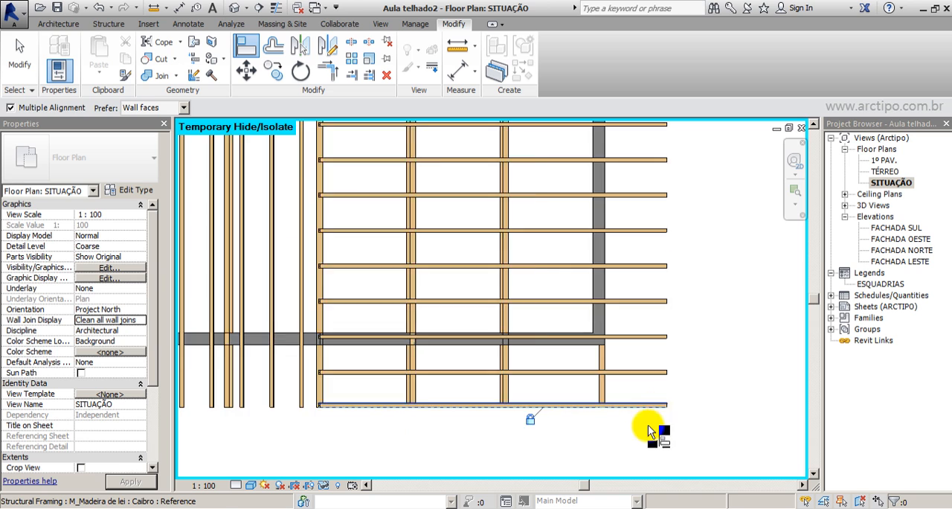
{"action": "scroll", "coordinate": [636, 247], "scroll_direction": "up", "scroll_amount": 4}
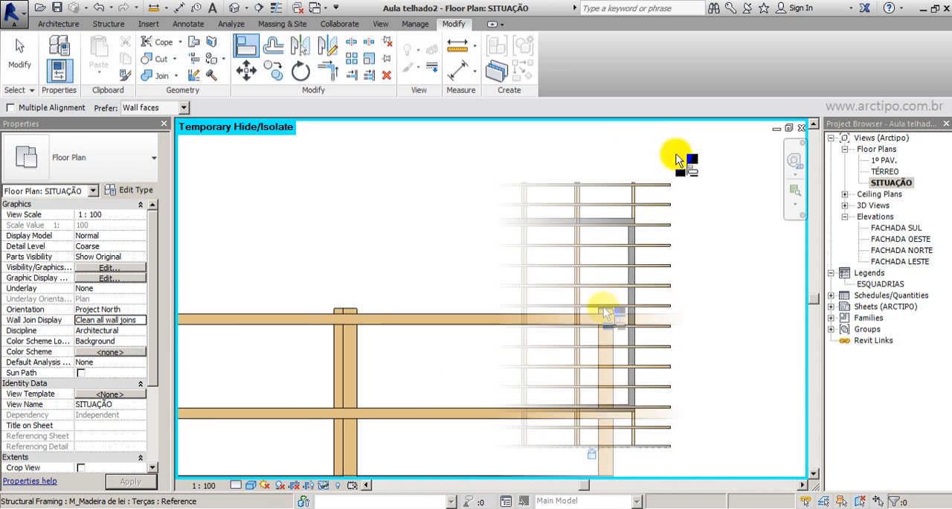
{"action": "left_click", "coordinate": [648, 310]}
{"action": "scroll", "coordinate": [585, 316], "scroll_direction": "up", "scroll_amount": 4}
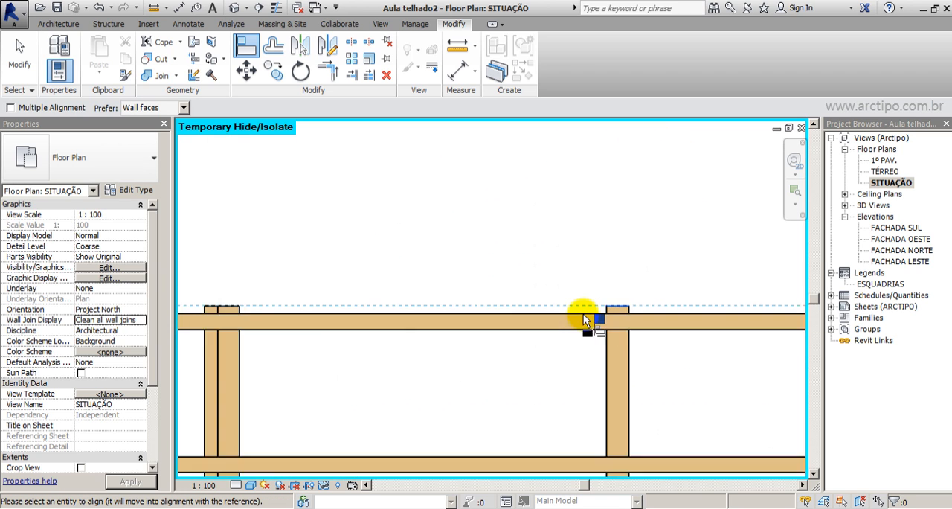
{"action": "scroll", "coordinate": [413, 240], "scroll_direction": "down", "scroll_amount": 5}
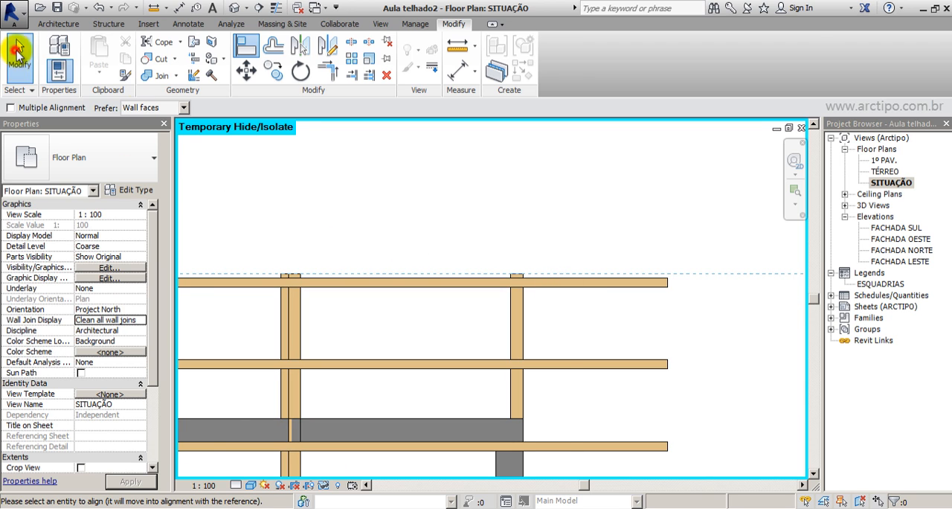
Unpin the uppermost Caibro rafter of the right slope, align its upper face with the purlins' upper ends, and lock the alignment.
{"action": "left_click", "coordinate": [17, 52]}
{"action": "left_click", "coordinate": [574, 286]}
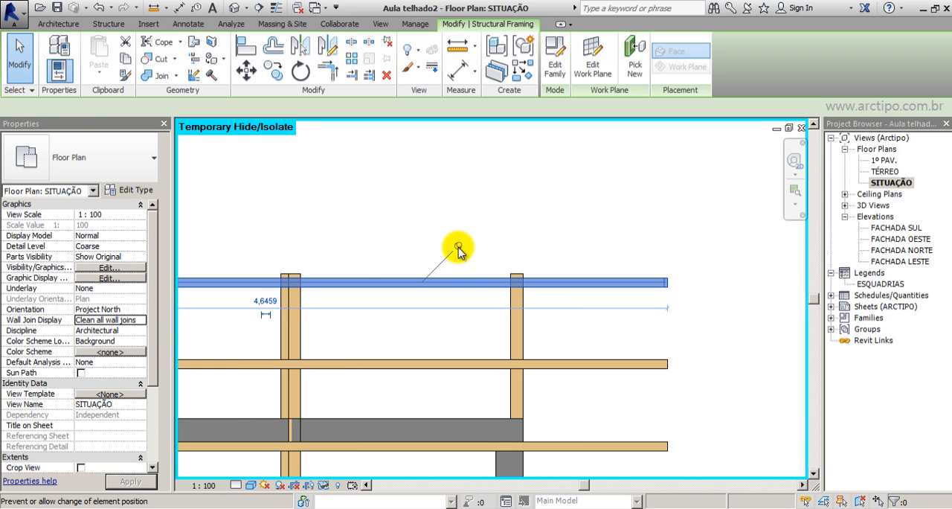
{"action": "left_click", "coordinate": [458, 246]}
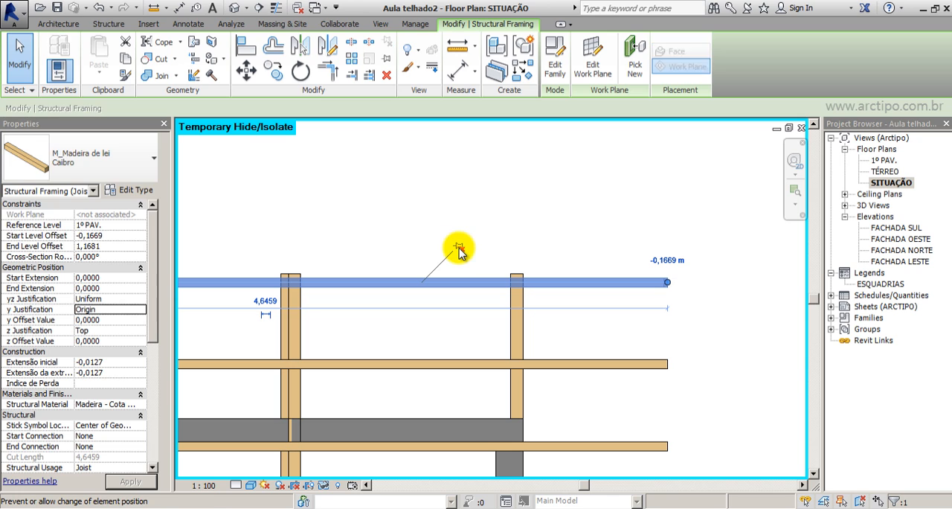
{"action": "left_click", "coordinate": [242, 49]}
{"action": "scroll", "coordinate": [518, 276], "scroll_direction": "up", "scroll_amount": 2}
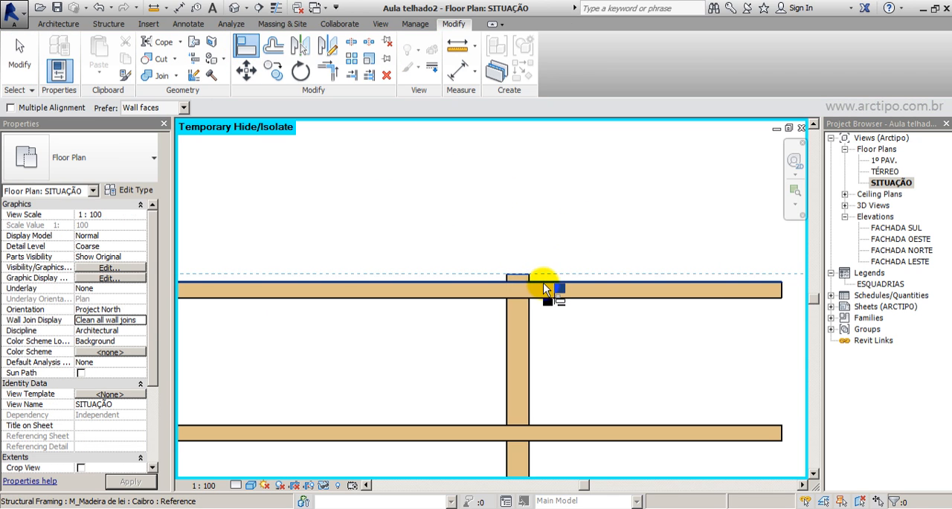
{"action": "left_click", "coordinate": [542, 282]}
{"action": "scroll", "coordinate": [562, 238], "scroll_direction": "down", "scroll_amount": 2}
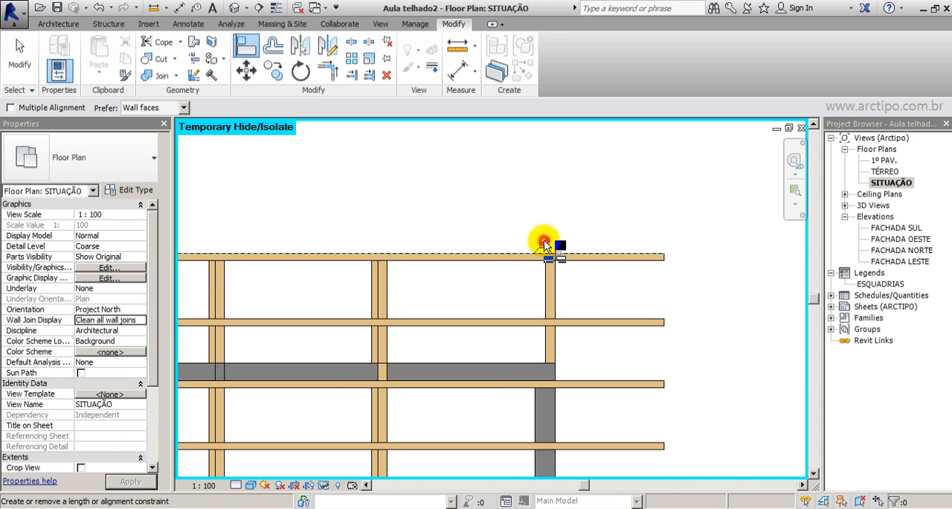
{"action": "left_click", "coordinate": [543, 246]}
Mirror copies of the left slope's Ripas and right slope's Caibro beam systems about a vertical axis drawn along the Cumeeira ridge.
{"action": "scroll", "coordinate": [644, 319], "scroll_direction": "down", "scroll_amount": 2}
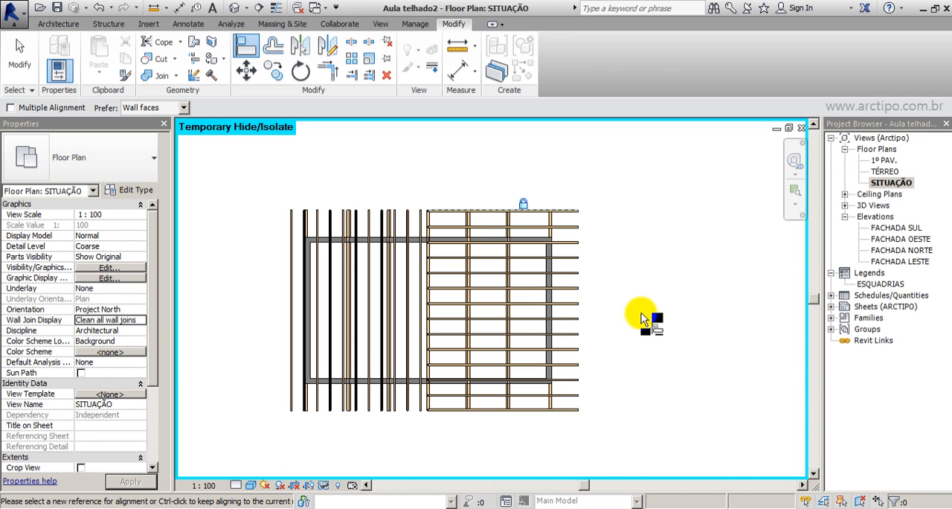
{"action": "scroll", "coordinate": [286, 214], "scroll_direction": "up", "scroll_amount": 4}
{"action": "scroll", "coordinate": [334, 209], "scroll_direction": "down", "scroll_amount": 4}
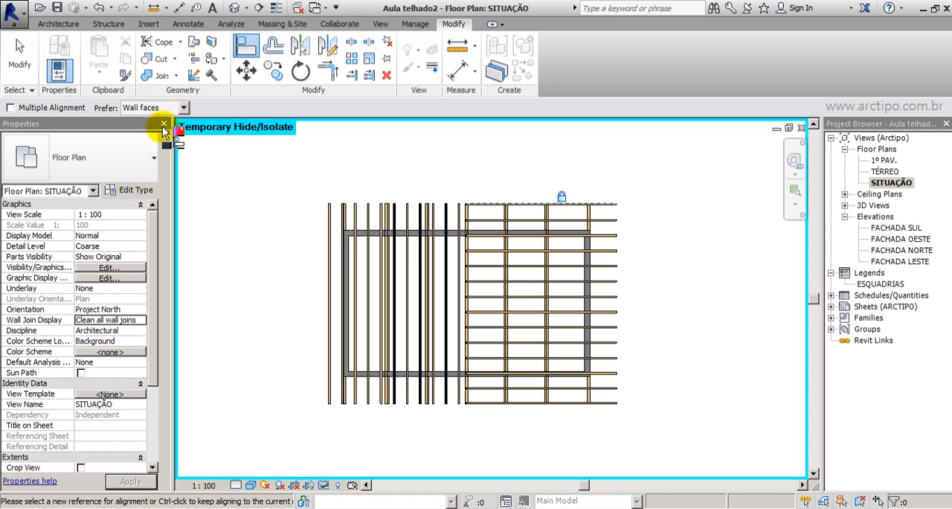
{"action": "left_click", "coordinate": [13, 47]}
{"action": "left_click", "coordinate": [367, 313]}
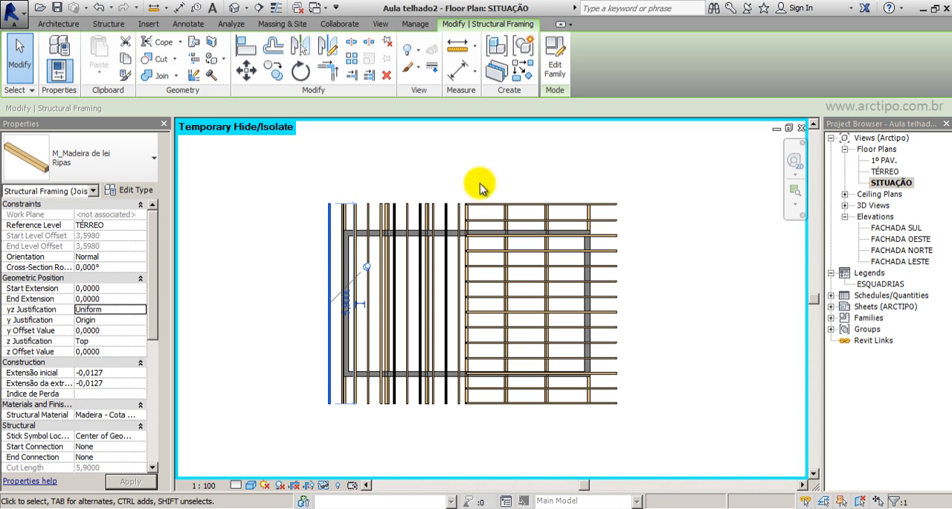
{"action": "left_click", "coordinate": [428, 169]}
{"action": "left_click", "coordinate": [455, 195]}
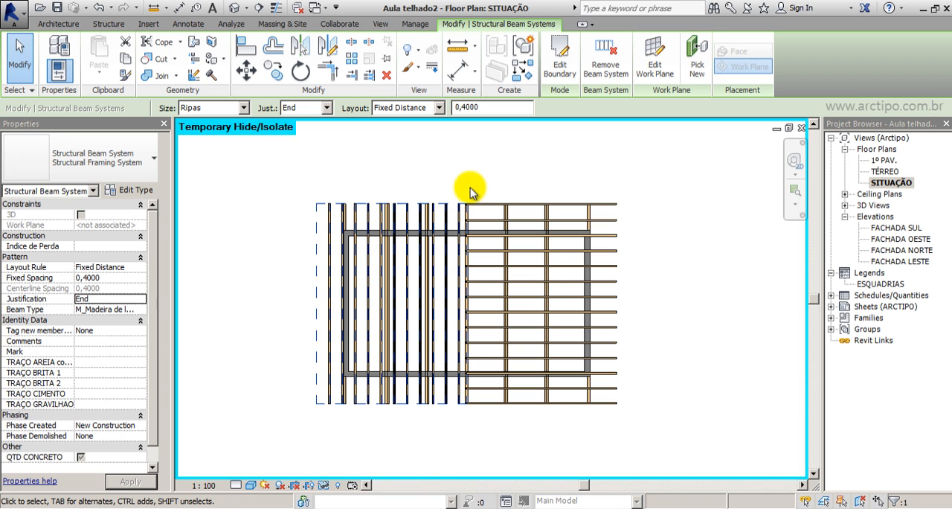
{"action": "scroll", "coordinate": [498, 195], "scroll_direction": "up", "scroll_amount": 2}
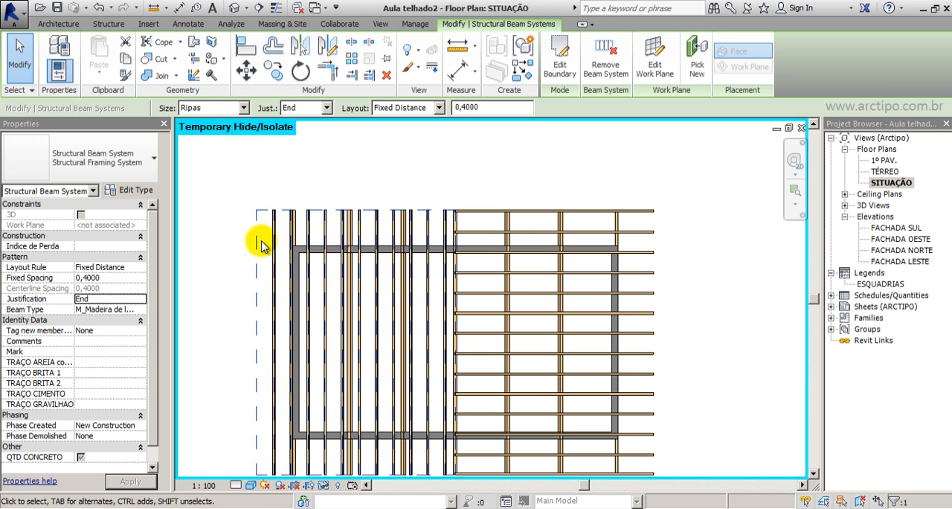
{"action": "left_click", "coordinate": [655, 224], "text": "ctrl"}
{"action": "scroll", "coordinate": [586, 140], "scroll_direction": "down", "scroll_amount": 2}
{"action": "scroll", "coordinate": [640, 147], "scroll_direction": "up", "scroll_amount": 1}
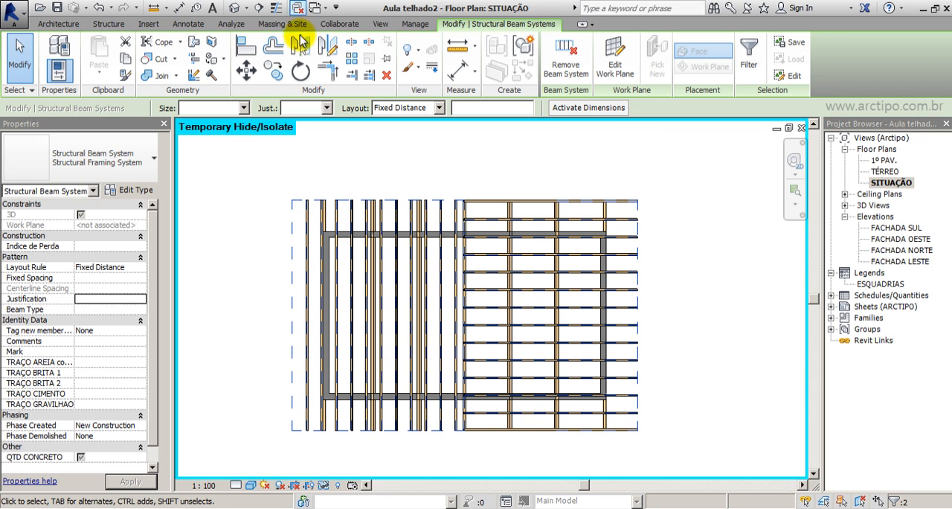
{"action": "left_click", "coordinate": [328, 49]}
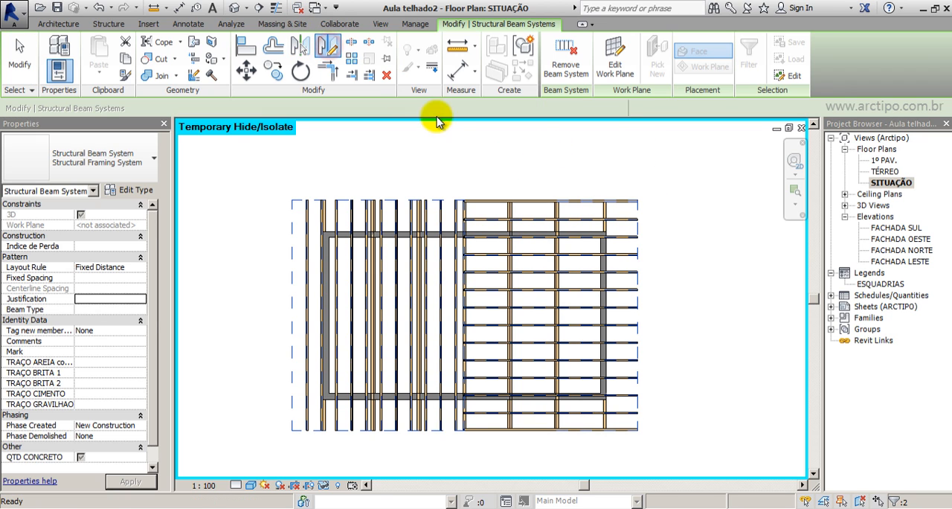
{"action": "left_click", "coordinate": [462, 199]}
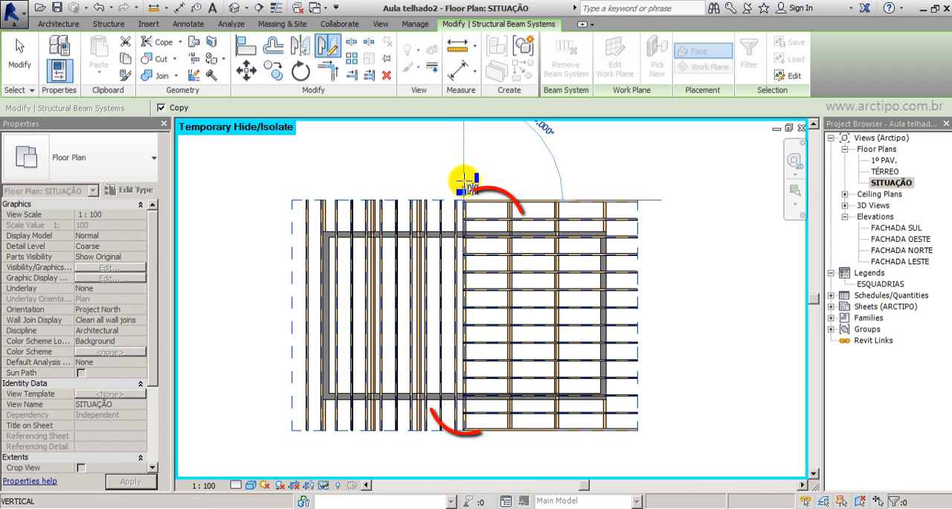
{"action": "left_click", "coordinate": [458, 148]}
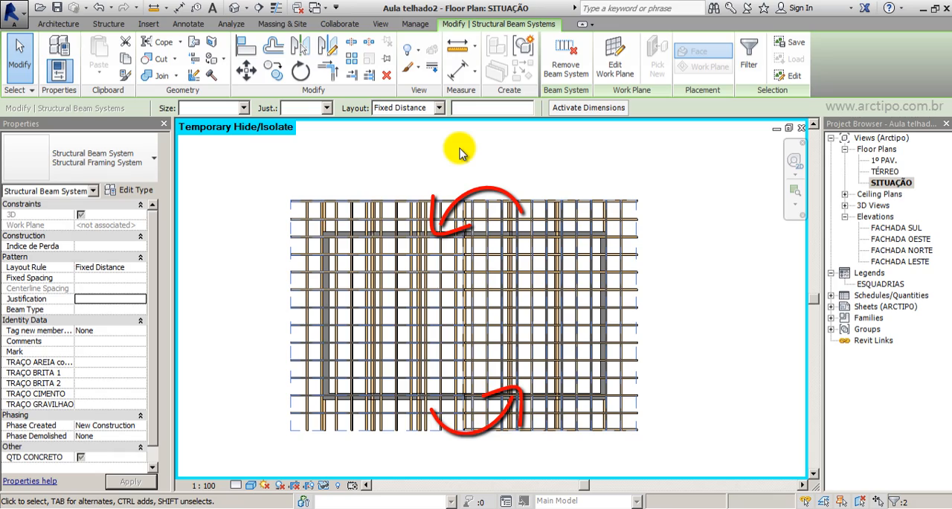
Examine the mirrored rafters and battens on both roof slopes in the 3D view.
{"action": "left_click", "coordinate": [234, 7]}
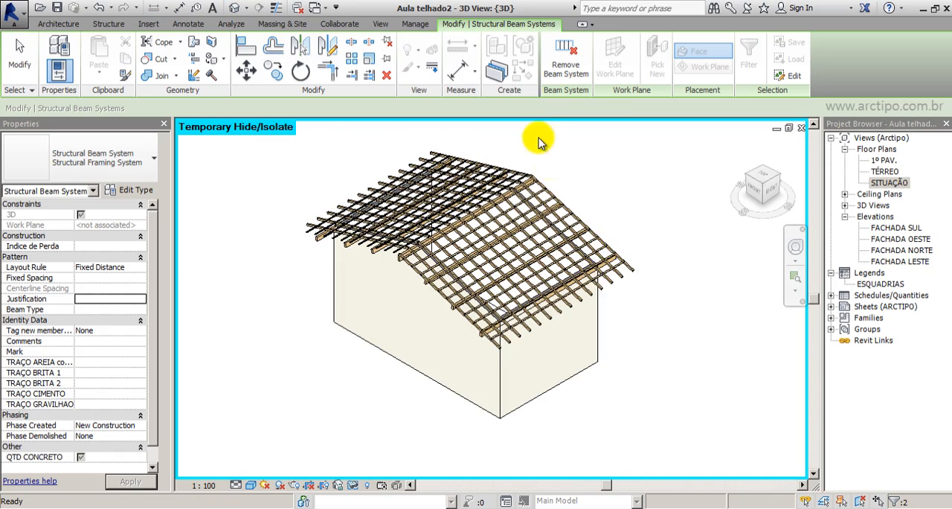
{"action": "scroll", "coordinate": [541, 143], "scroll_direction": "up", "scroll_amount": 4}
{"action": "left_click", "coordinate": [643, 222]}
{"action": "scroll", "coordinate": [643, 223], "scroll_direction": "down", "scroll_amount": 3}
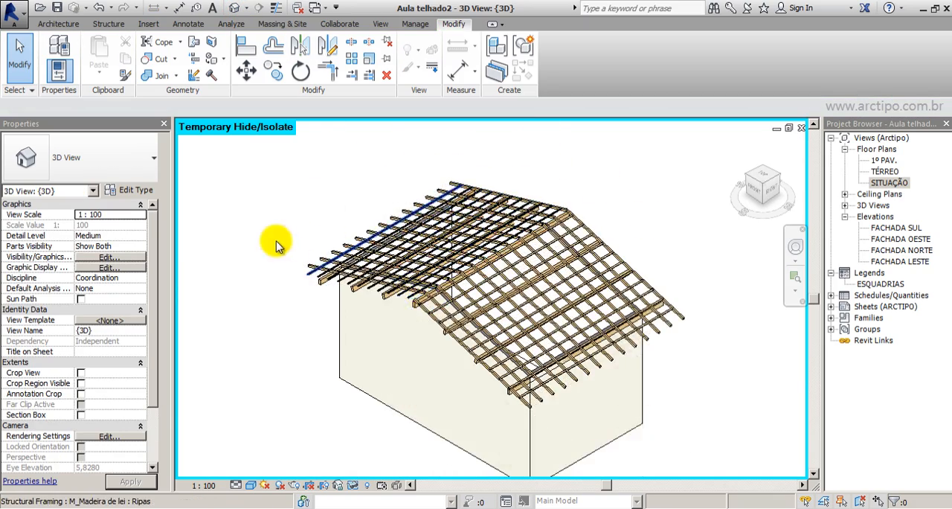
{"action": "scroll", "coordinate": [275, 246], "scroll_direction": "up", "scroll_amount": 5}
{"action": "scroll", "coordinate": [355, 343], "scroll_direction": "down", "scroll_amount": 5}
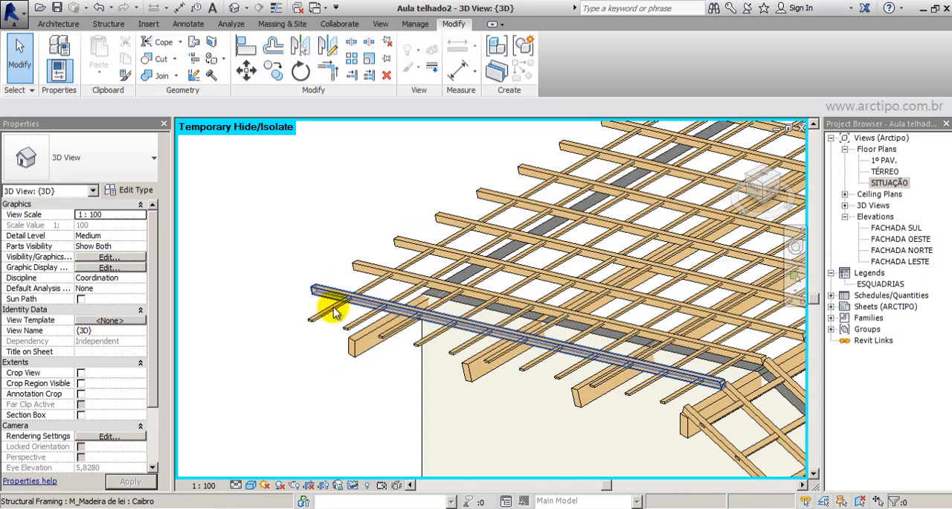
{"action": "scroll", "coordinate": [576, 256], "scroll_direction": "up", "scroll_amount": 6}
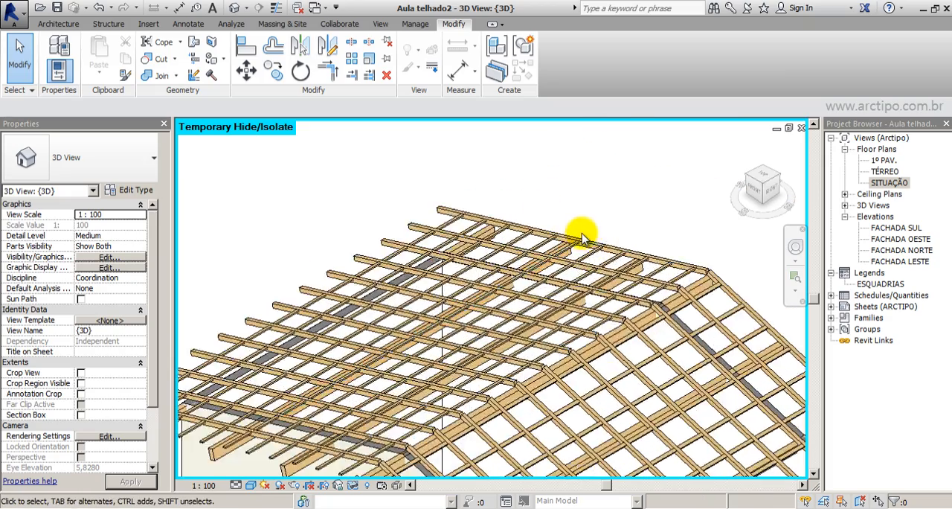
{"action": "scroll", "coordinate": [519, 182], "scroll_direction": "down", "scroll_amount": 5}
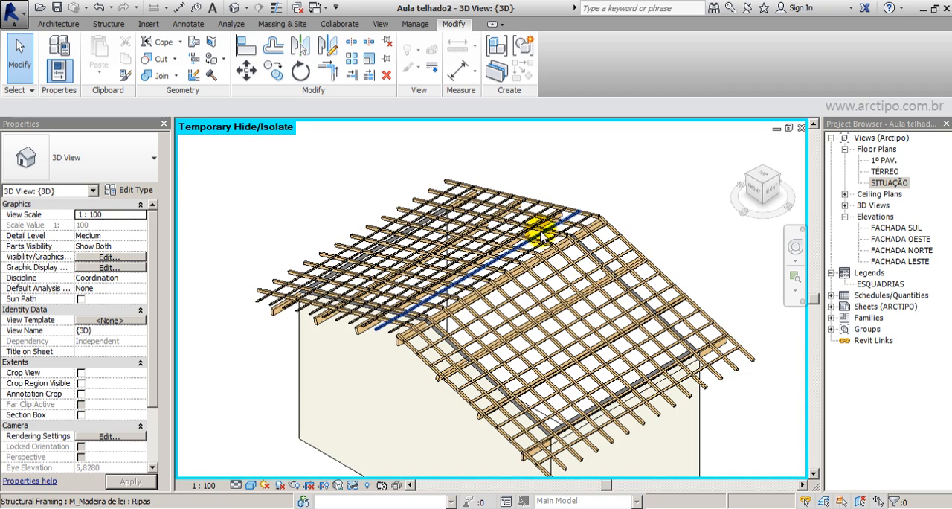
In the SITUAÇÃO plan, copy the left slope's lowest Caibro rafter downward and align it with the right slope's lowest rafter.
{"action": "double_click", "coordinate": [889, 182]}
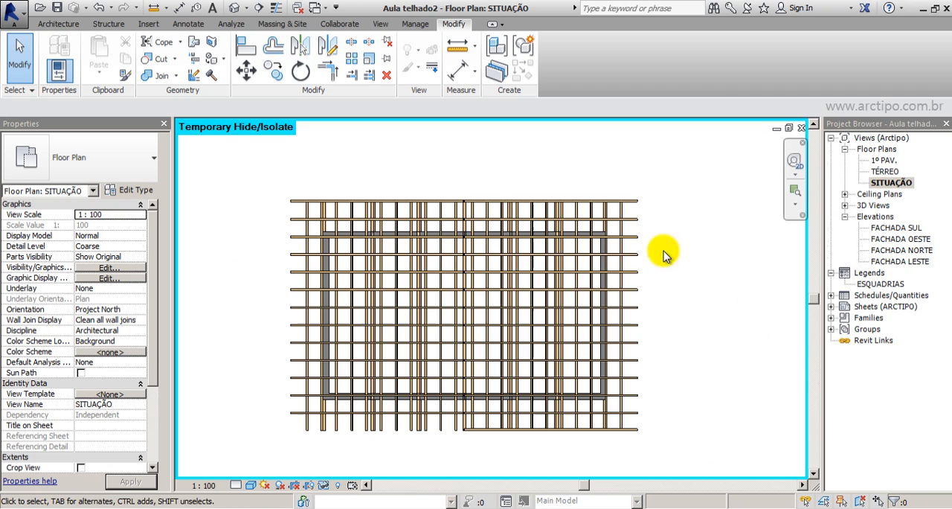
{"action": "scroll", "coordinate": [403, 447], "scroll_direction": "up", "scroll_amount": 4}
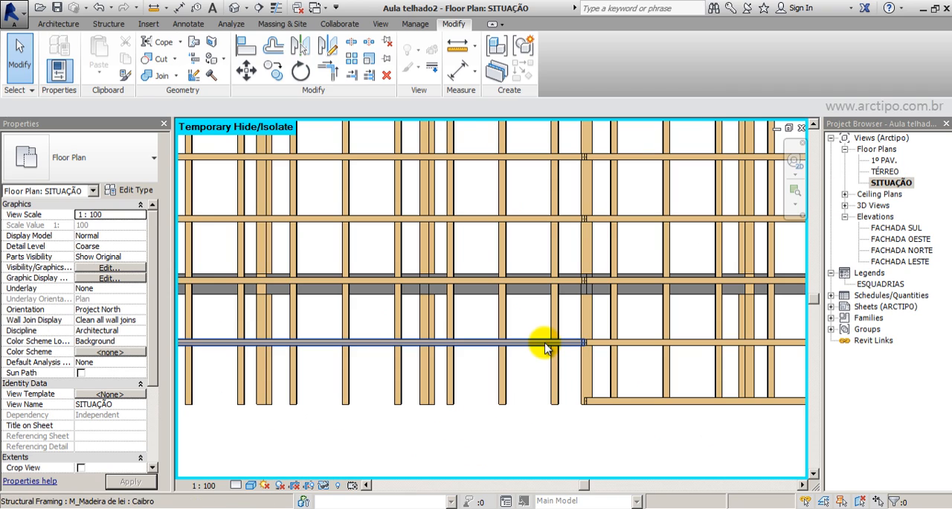
{"action": "left_click", "coordinate": [557, 341]}
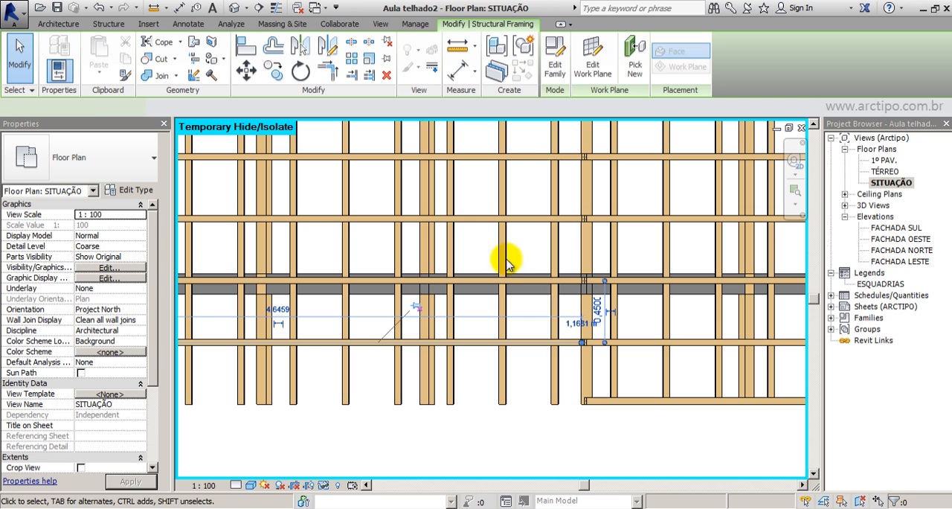
{"action": "left_click", "coordinate": [273, 69]}
{"action": "scroll", "coordinate": [587, 360], "scroll_direction": "up", "scroll_amount": 3}
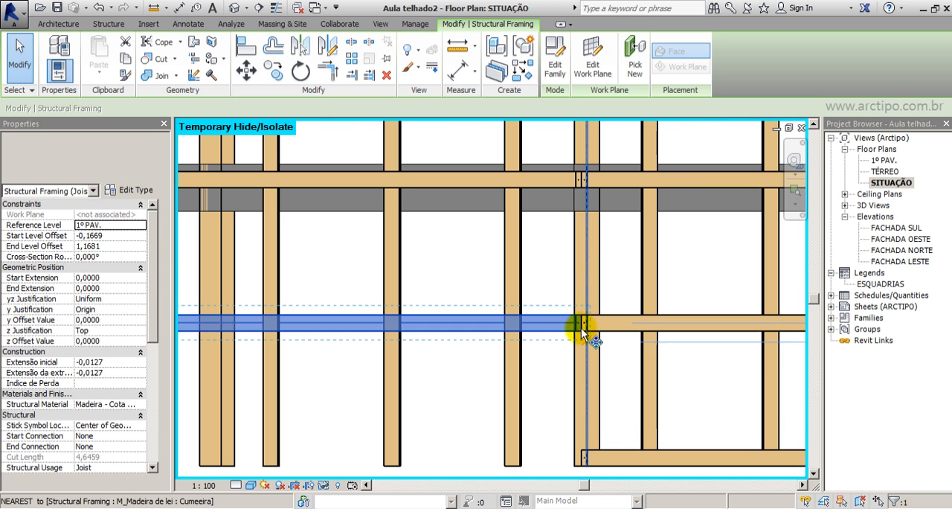
{"action": "left_click", "coordinate": [579, 333]}
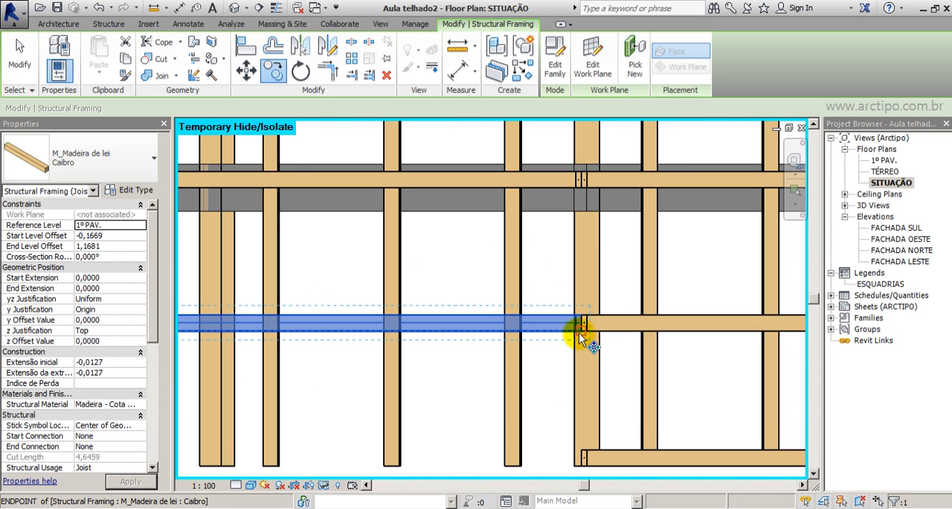
{"action": "left_click", "coordinate": [579, 459]}
{"action": "scroll", "coordinate": [625, 447], "scroll_direction": "down", "scroll_amount": 3}
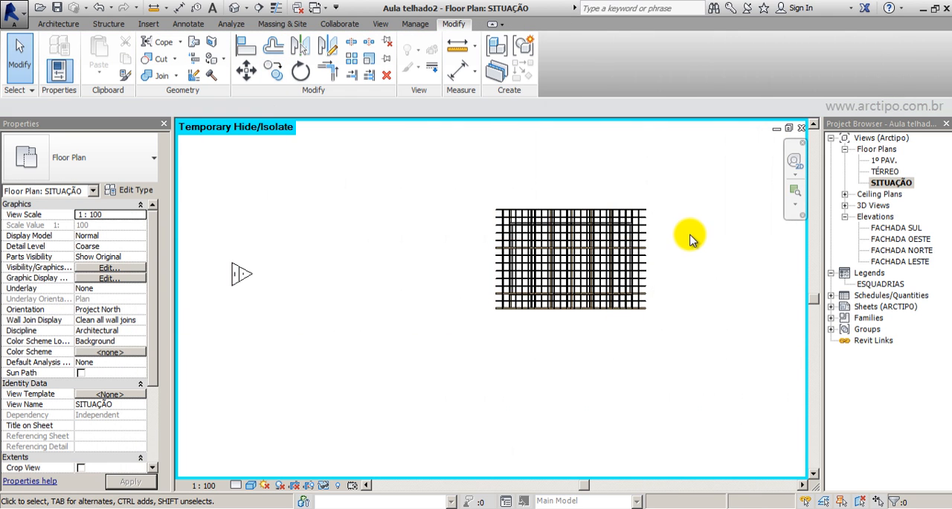
{"action": "scroll", "coordinate": [691, 236], "scroll_direction": "up", "scroll_amount": 2}
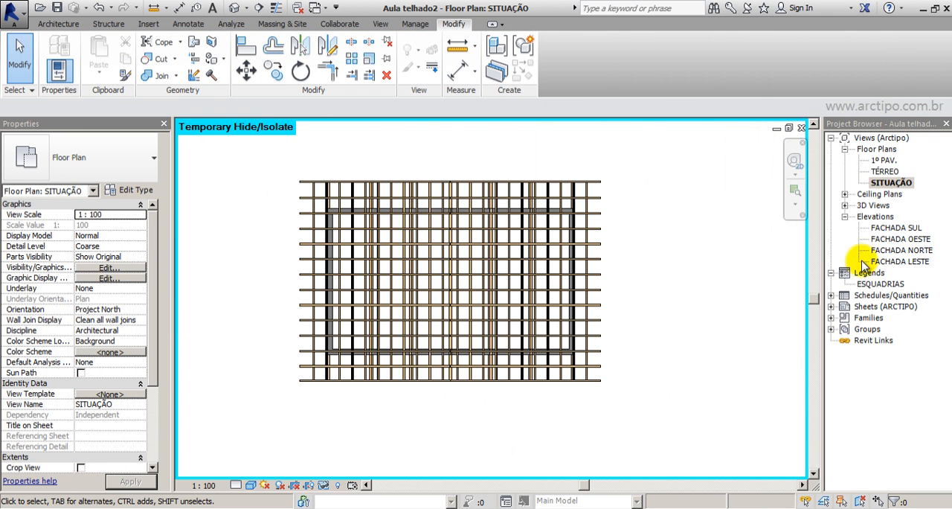
Draw a horizontal building section through the middle of the TÉRREO plan, looking upward, and open its view.
{"action": "double_click", "coordinate": [884, 171]}
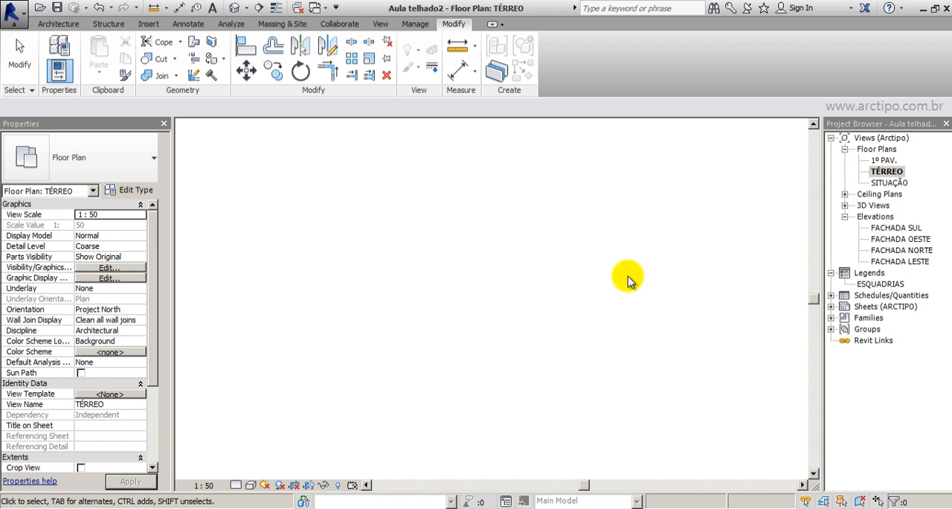
{"action": "scroll", "coordinate": [654, 253], "scroll_direction": "up", "scroll_amount": 3}
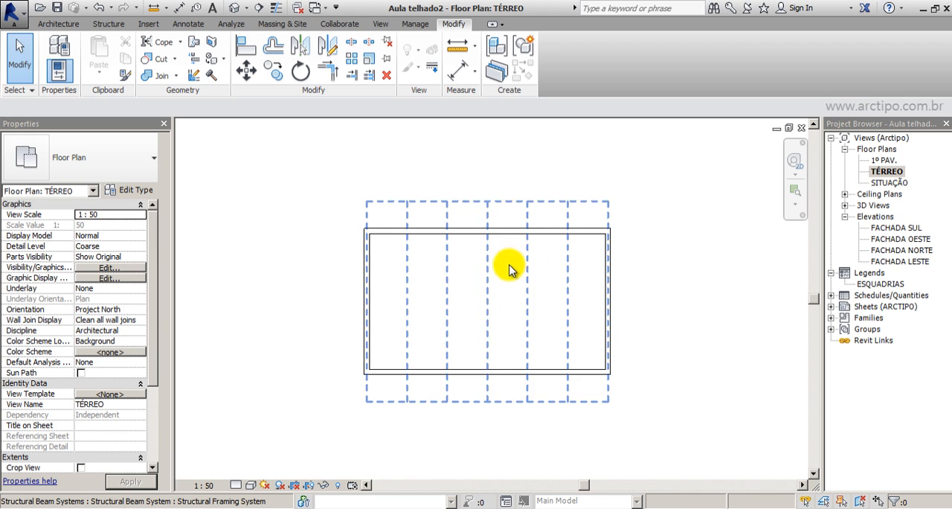
{"action": "left_click", "coordinate": [256, 11]}
{"action": "left_click", "coordinate": [263, 293]}
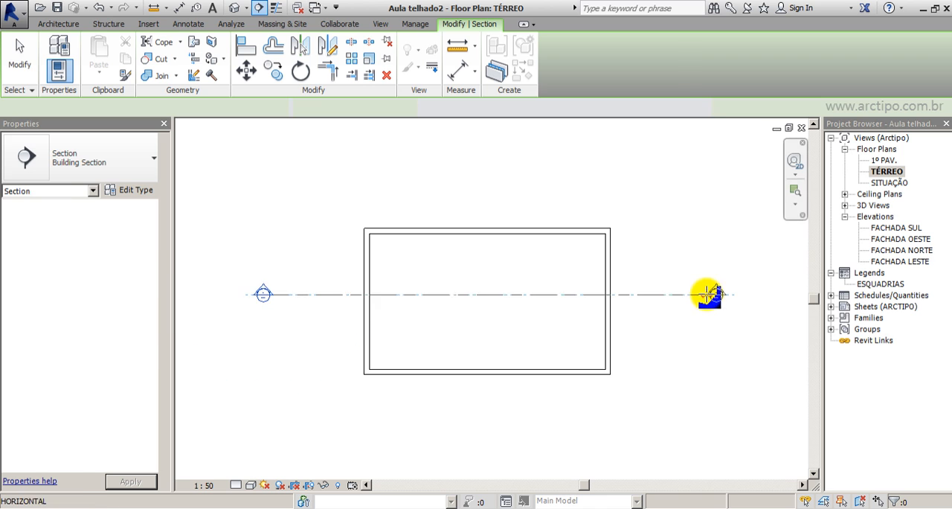
{"action": "left_click", "coordinate": [708, 294]}
{"action": "key", "text": "Escape"}
{"action": "double_click", "coordinate": [393, 295]}
Check a Ripas batten near the right eave in the section view and turn on thin line display.
{"action": "scroll", "coordinate": [662, 316], "scroll_direction": "up", "scroll_amount": 4}
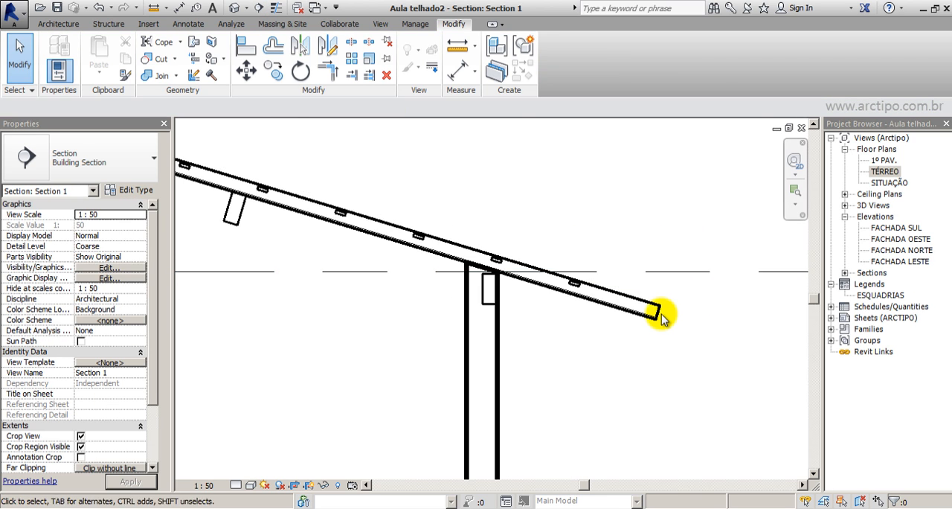
{"action": "scroll", "coordinate": [661, 316], "scroll_direction": "up", "scroll_amount": 2}
{"action": "left_click", "coordinate": [457, 245]}
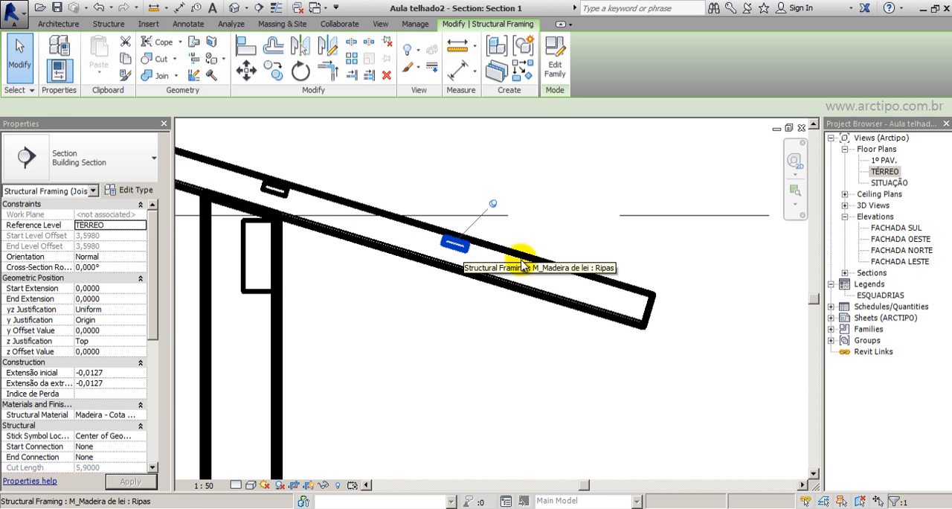
{"action": "scroll", "coordinate": [599, 320], "scroll_direction": "up", "scroll_amount": 2}
{"action": "left_click", "coordinate": [444, 341]}
{"action": "scroll", "coordinate": [637, 378], "scroll_direction": "down", "scroll_amount": 2}
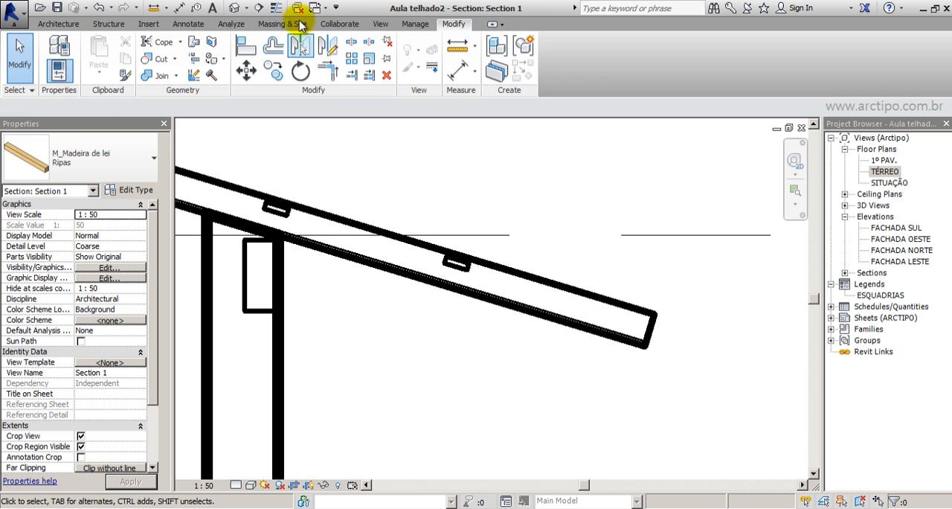
{"action": "left_click", "coordinate": [276, 9]}
{"action": "scroll", "coordinate": [529, 315], "scroll_direction": "up", "scroll_amount": 2}
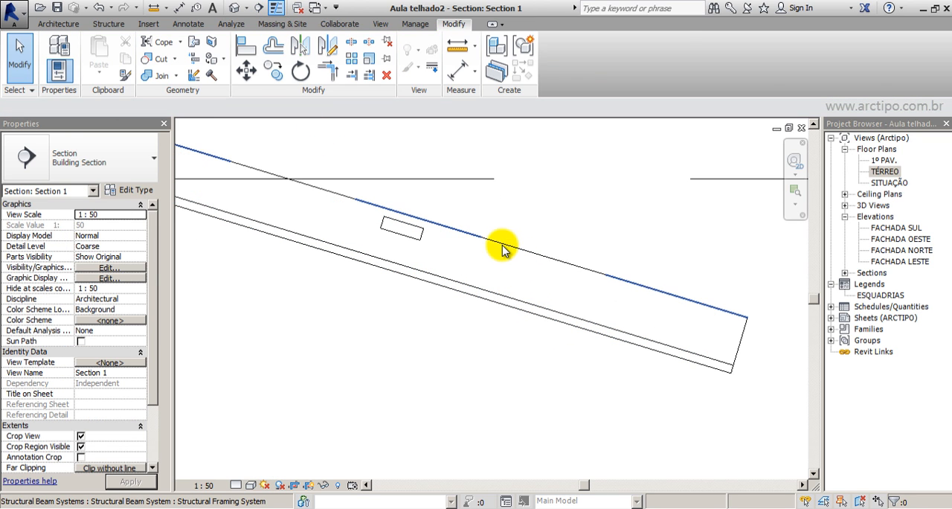
Check the position of the Ripas beam system against the Caibro rafter near the right eave in the section.
{"action": "left_click", "coordinate": [502, 248]}
{"action": "scroll", "coordinate": [481, 171], "scroll_direction": "down", "scroll_amount": 2}
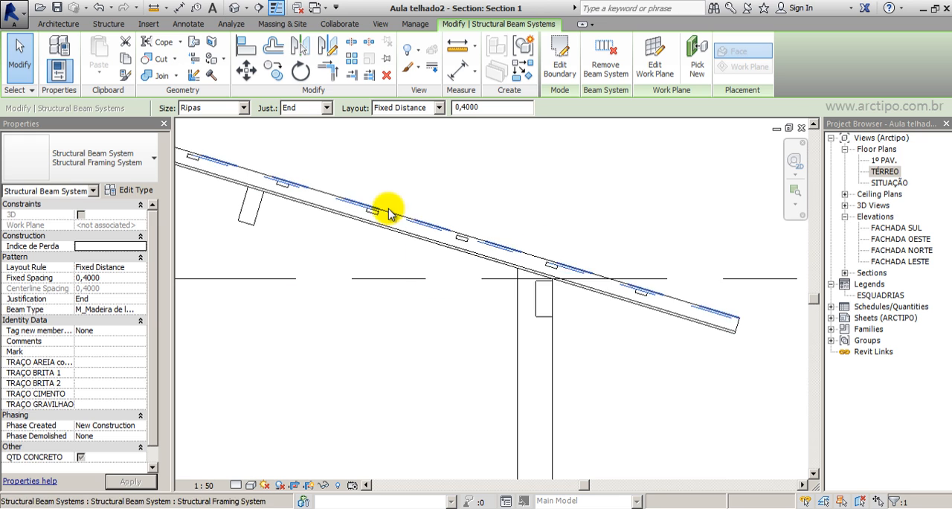
{"action": "left_click", "coordinate": [405, 260]}
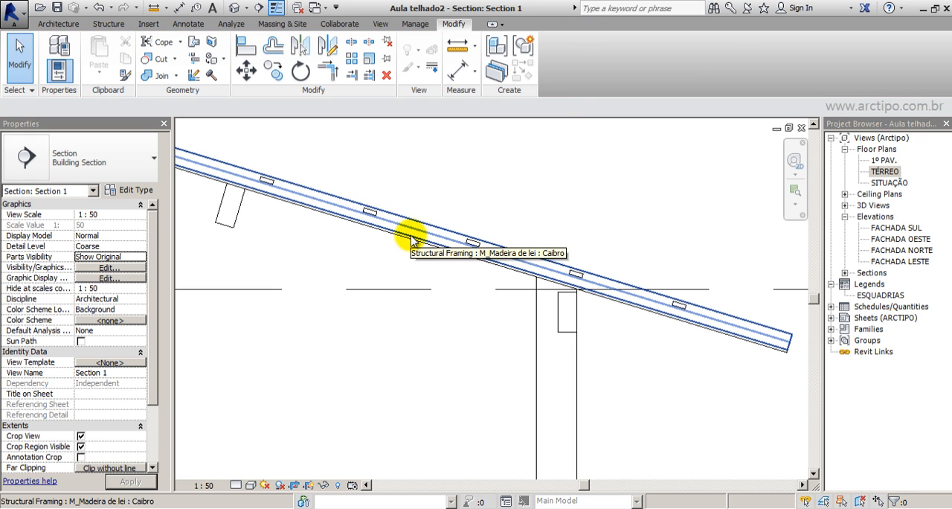
{"action": "left_click", "coordinate": [411, 240]}
{"action": "left_click", "coordinate": [743, 365]}
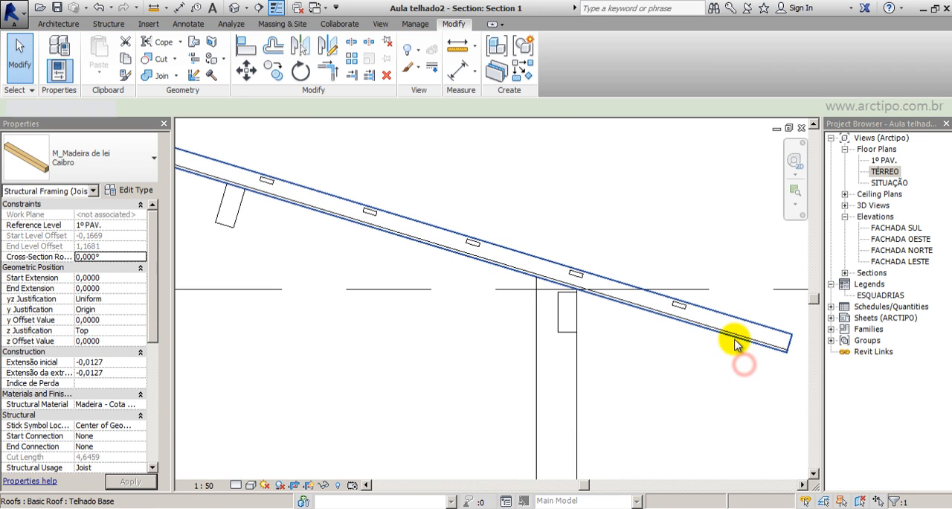
Hide the Telhado Base roof in the section view to leave the timber framing unobstructed.
{"action": "left_click", "coordinate": [735, 340]}
{"action": "left_click", "coordinate": [725, 356]}
{"action": "left_click", "coordinate": [734, 341]}
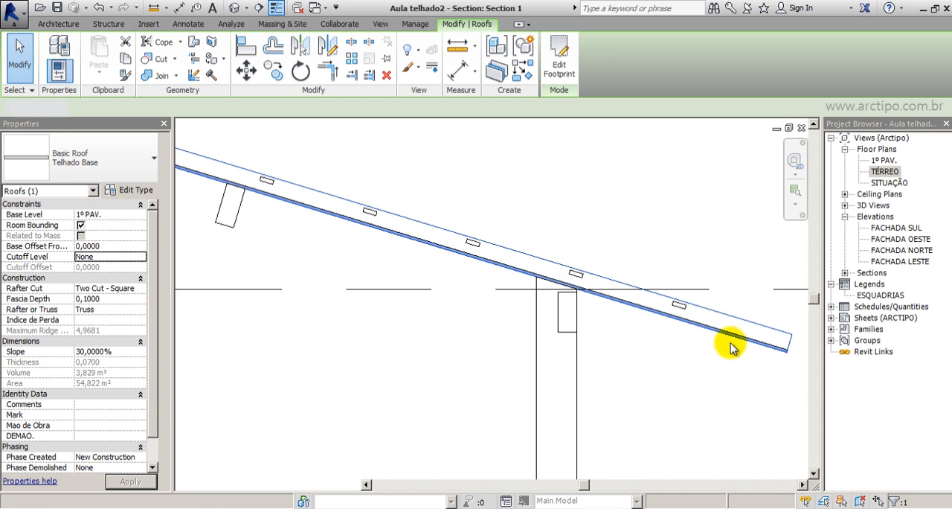
{"action": "left_click", "coordinate": [769, 351]}
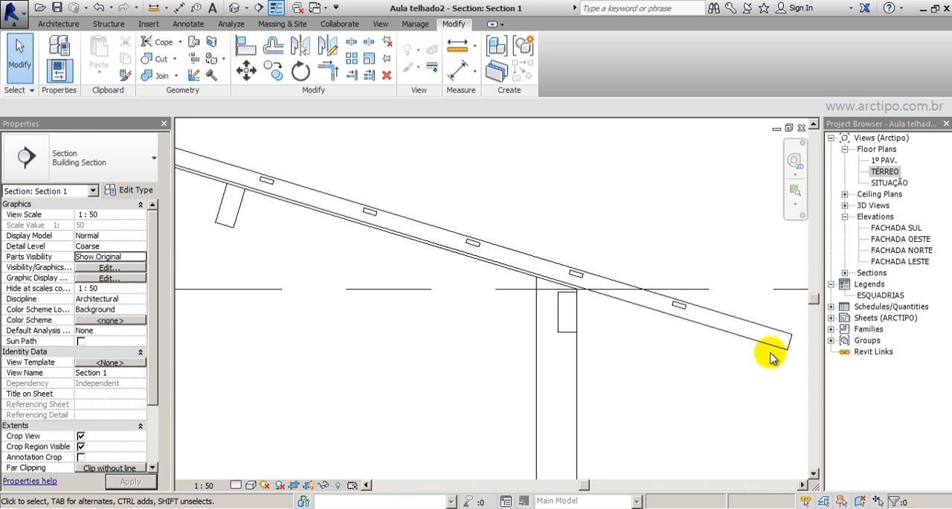
Raise the right slope's Ripas beam system until its battens rest on the top face of the Caibro rafters.
{"action": "left_click", "coordinate": [662, 303]}
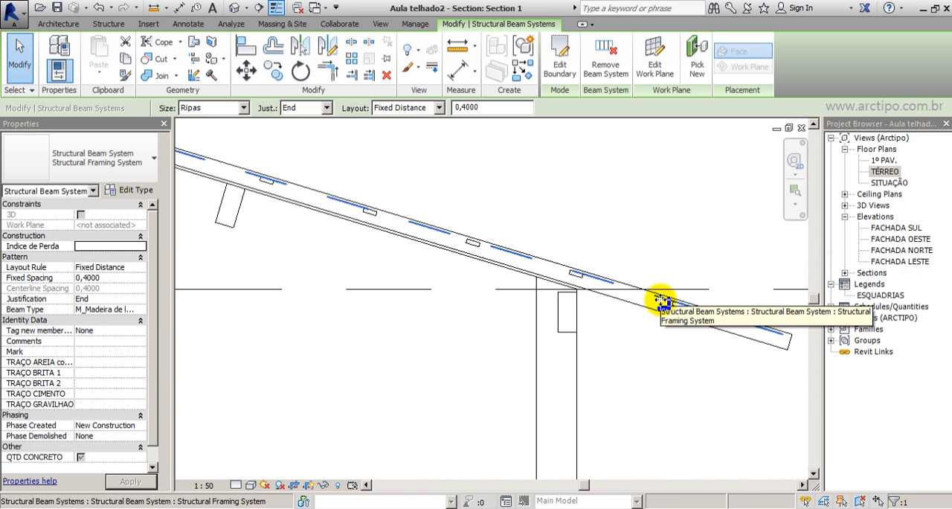
{"action": "left_click", "coordinate": [655, 375]}
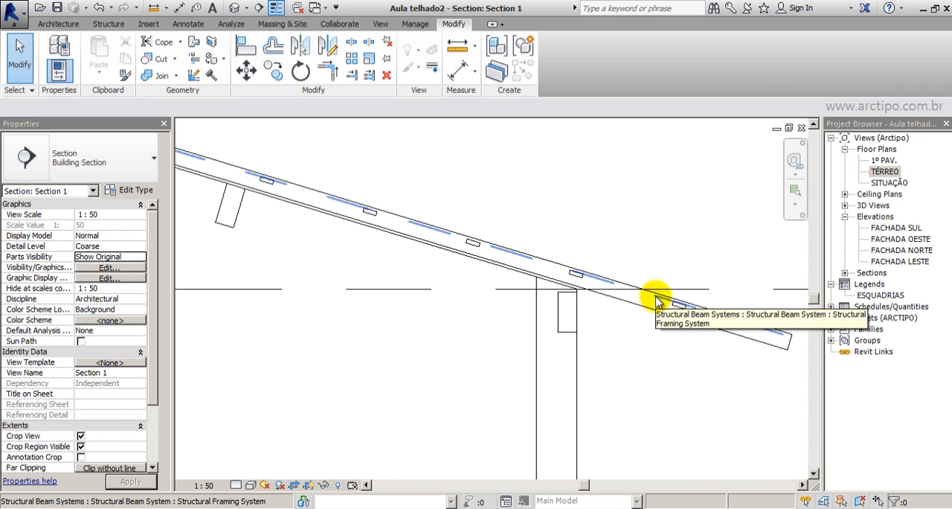
{"action": "left_click", "coordinate": [662, 306]}
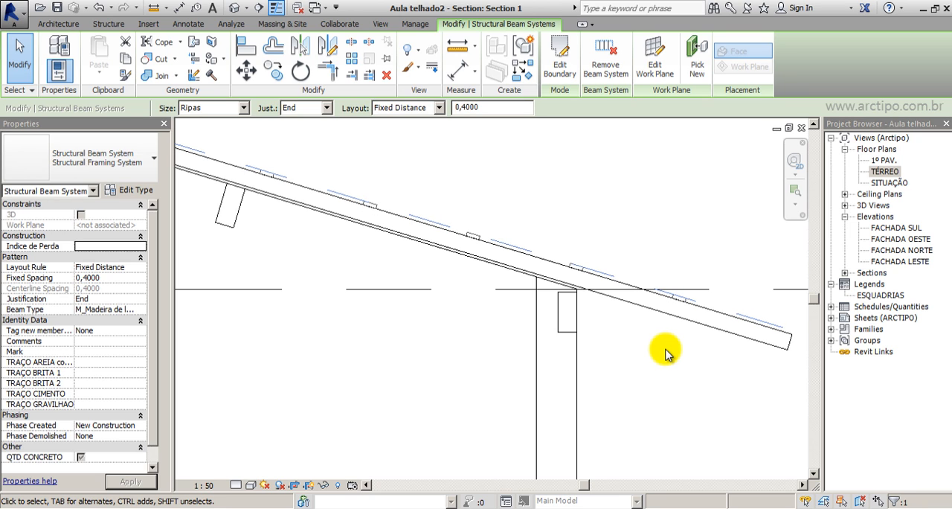
{"action": "scroll", "coordinate": [816, 355], "scroll_direction": "up", "scroll_amount": 2}
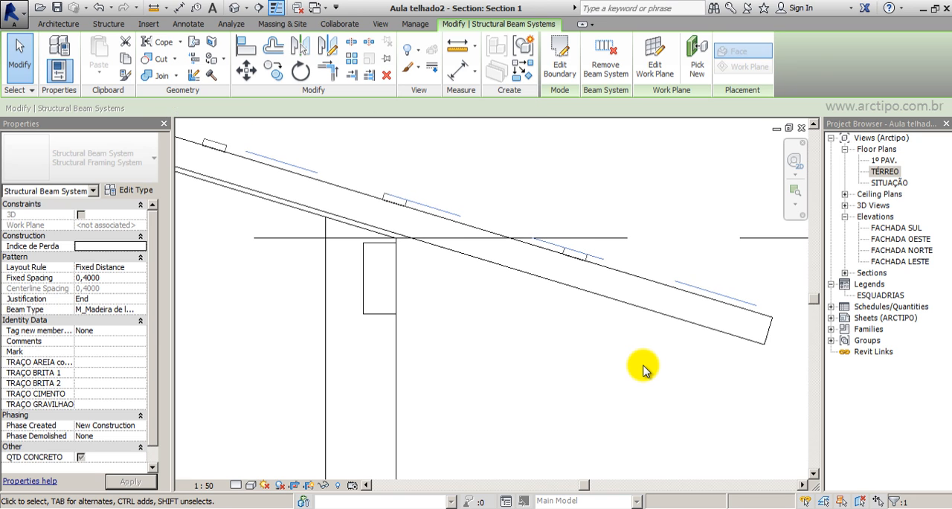
{"action": "scroll", "coordinate": [598, 335], "scroll_direction": "up", "scroll_amount": 4}
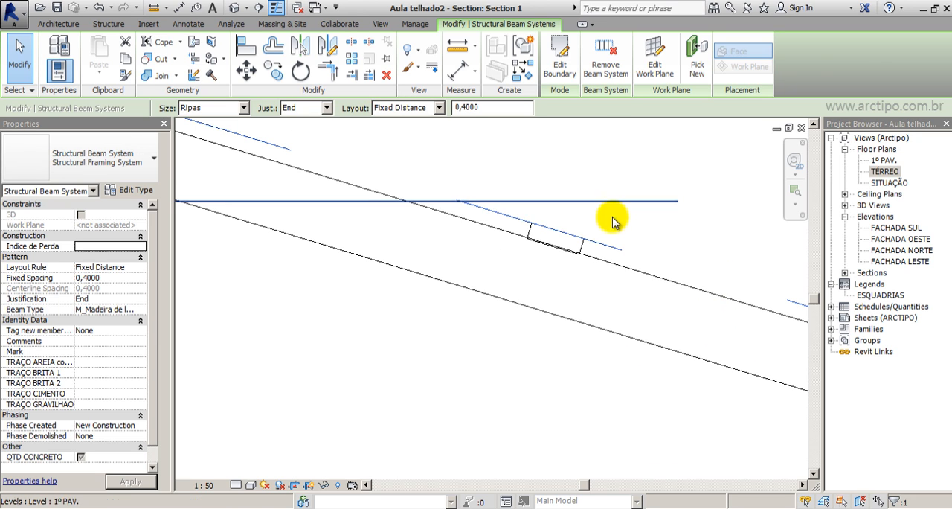
{"action": "scroll", "coordinate": [802, 281], "scroll_direction": "down", "scroll_amount": 4}
{"action": "scroll", "coordinate": [389, 212], "scroll_direction": "down", "scroll_amount": 3}
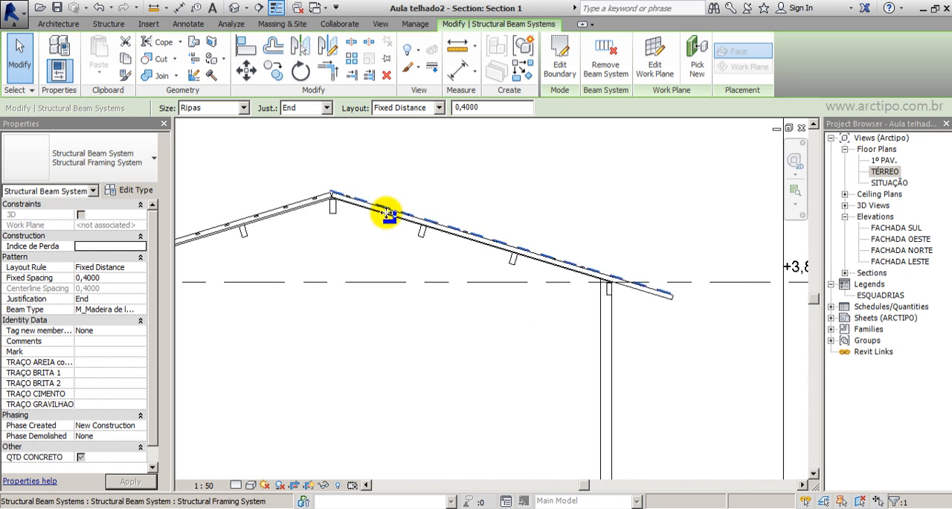
{"action": "scroll", "coordinate": [374, 192], "scroll_direction": "up", "scroll_amount": 5}
{"action": "scroll", "coordinate": [388, 210], "scroll_direction": "up", "scroll_amount": 3}
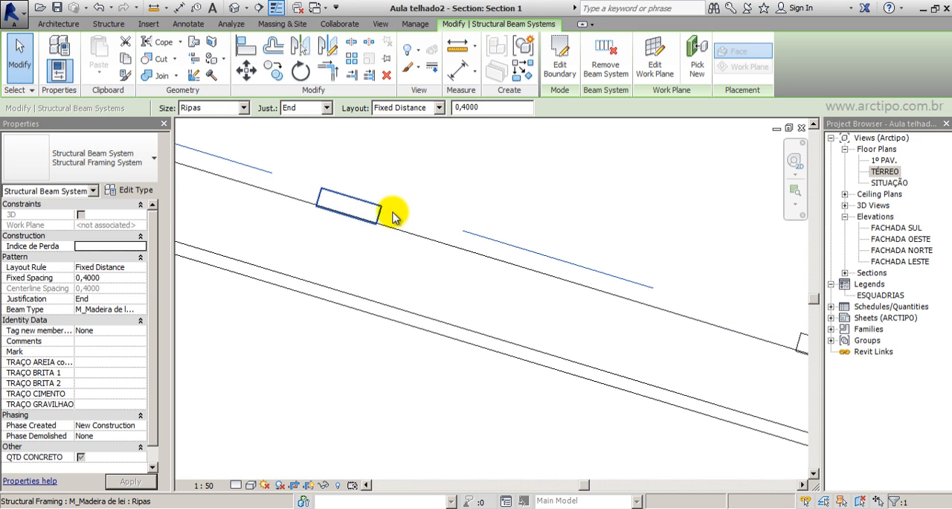
{"action": "left_click", "coordinate": [402, 196]}
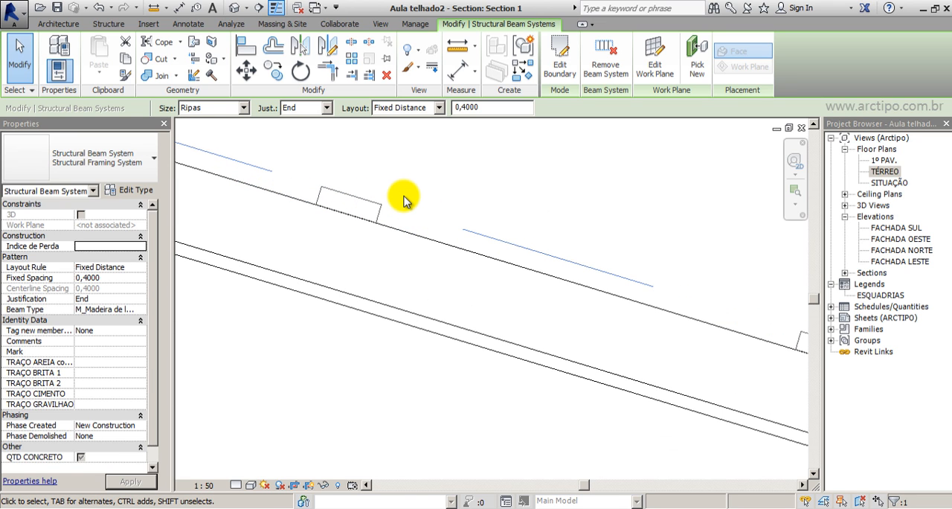
{"action": "scroll", "coordinate": [402, 197], "scroll_direction": "down", "scroll_amount": 4}
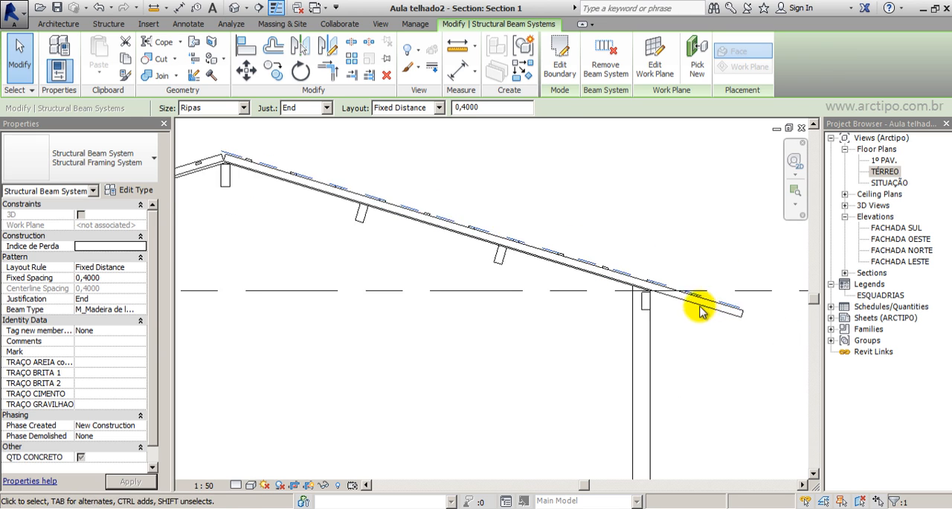
Copy the right slope's lowest Ripas batten down the rafter to align with the upper corner of its eave end.
{"action": "scroll", "coordinate": [699, 311], "scroll_direction": "up", "scroll_amount": 4}
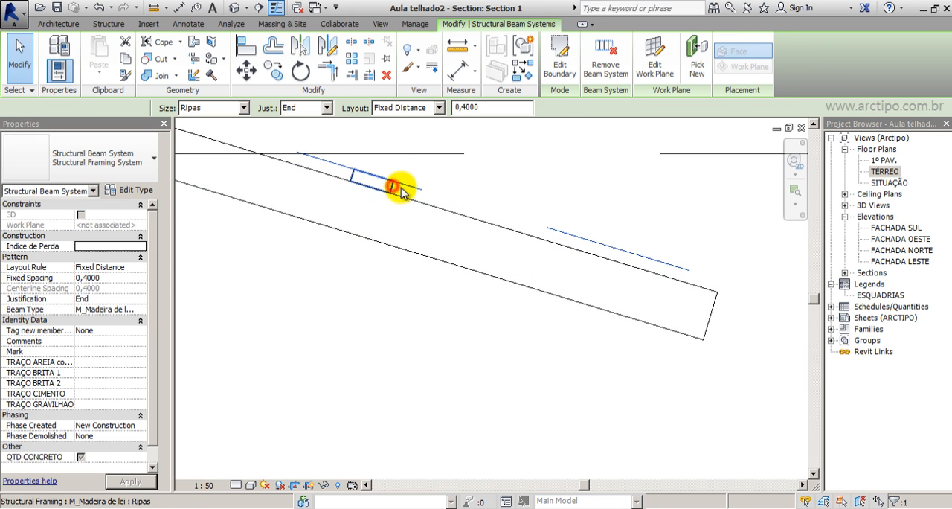
{"action": "left_click", "coordinate": [401, 188]}
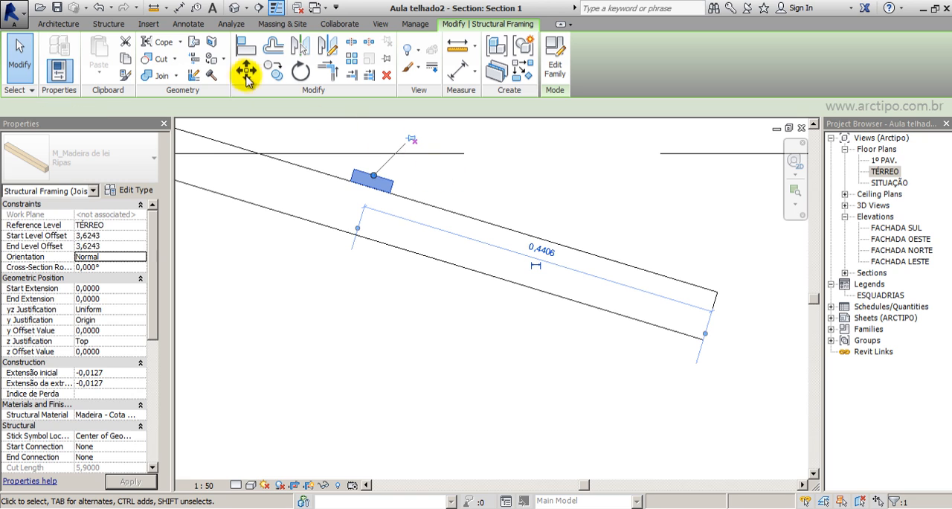
{"action": "left_click", "coordinate": [274, 70]}
{"action": "left_click", "coordinate": [387, 190]}
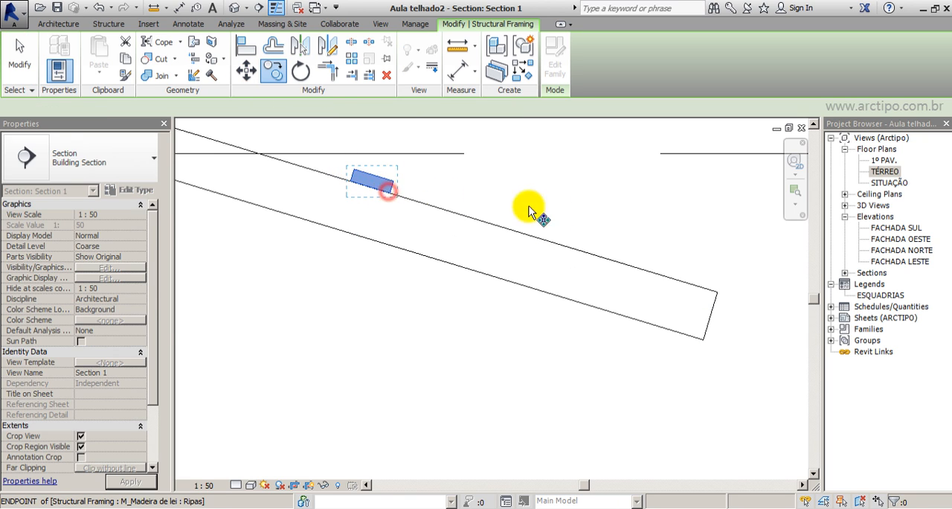
{"action": "left_click", "coordinate": [746, 305]}
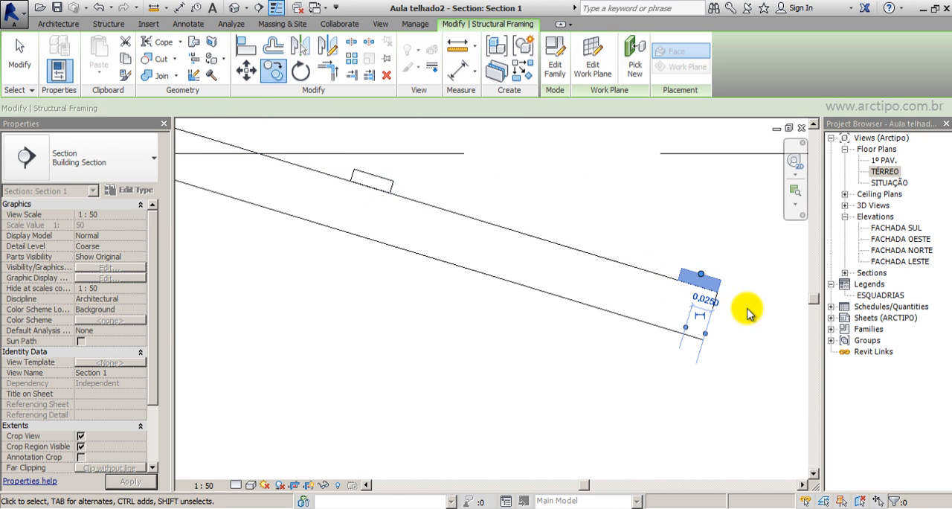
Copy the right eave's end batten perpendicular to the rafter with the constraint off, stacking a second Ripas batten directly on it.
{"action": "left_click", "coordinate": [275, 73]}
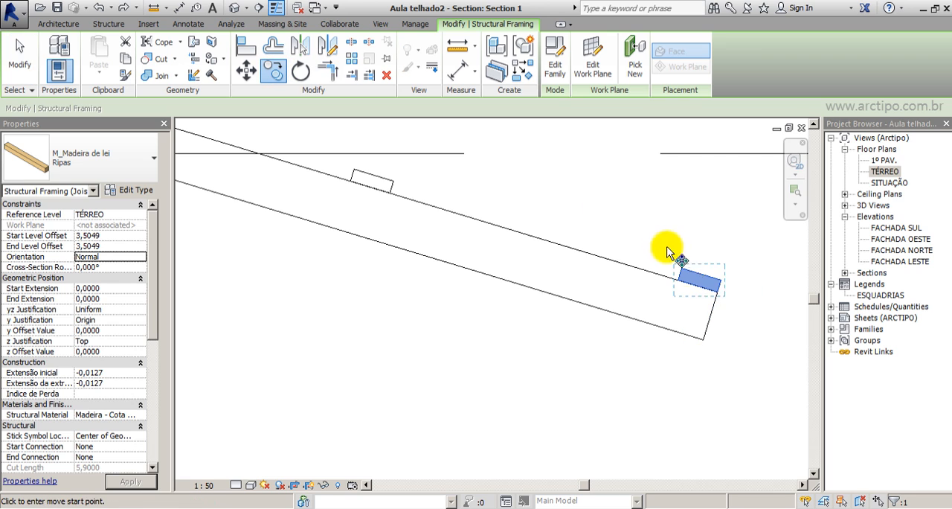
{"action": "left_click", "coordinate": [717, 293]}
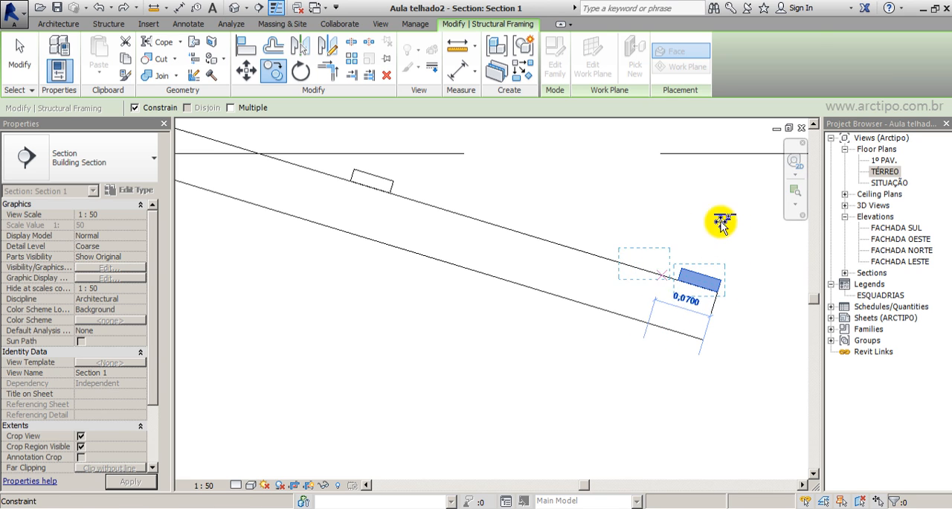
{"action": "key", "text": "shift"}
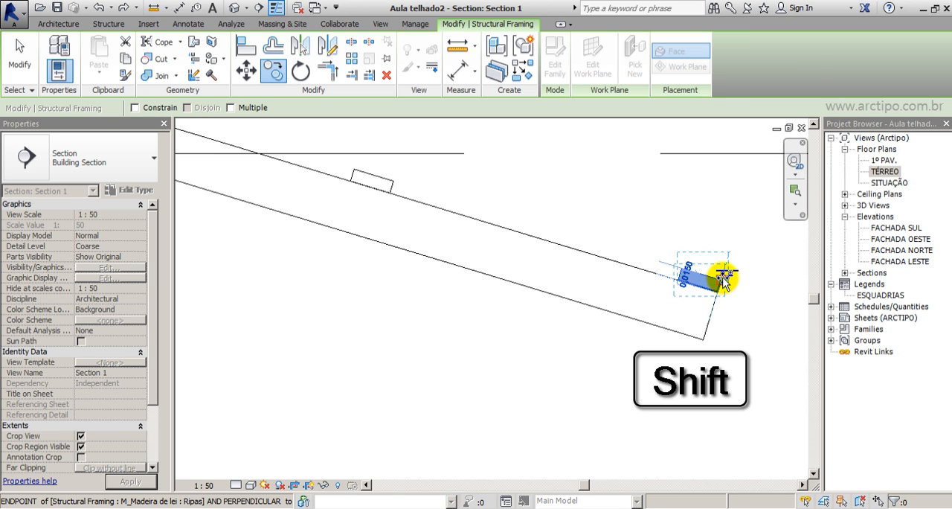
{"action": "left_click", "coordinate": [760, 246], "text": "shift"}
{"action": "left_click", "coordinate": [754, 220]}
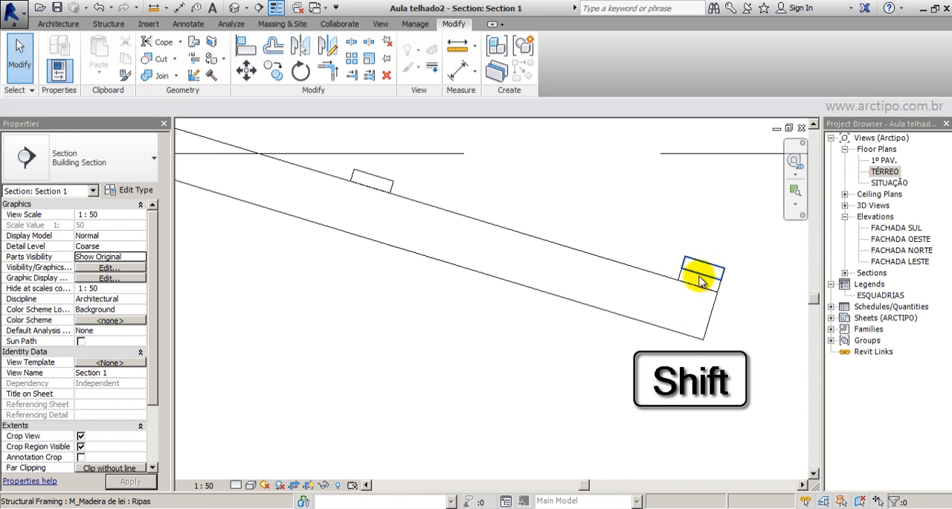
Examine the position of the left slope's Ripas beam system against the Caibro rafters near the left eave.
{"action": "scroll", "coordinate": [712, 274], "scroll_direction": "down", "scroll_amount": 2}
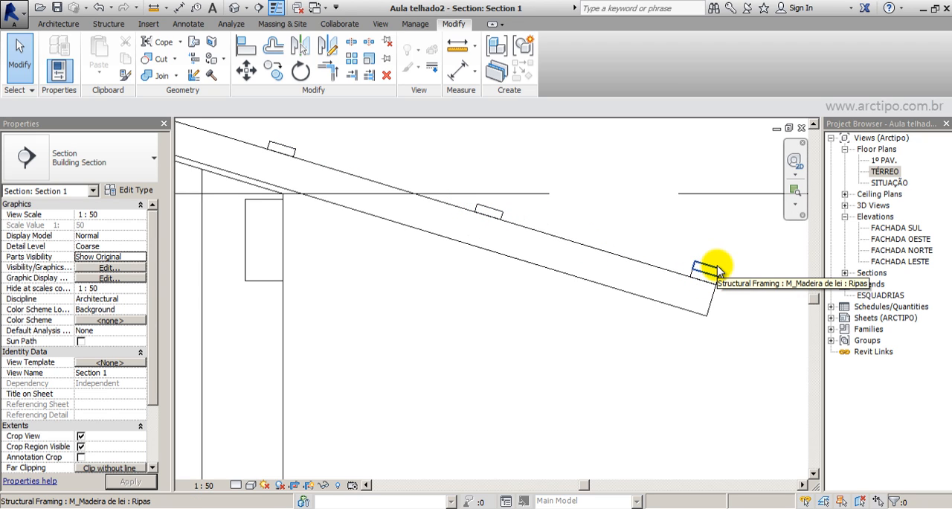
{"action": "scroll", "coordinate": [712, 266], "scroll_direction": "down", "scroll_amount": 1}
{"action": "scroll", "coordinate": [779, 297], "scroll_direction": "down", "scroll_amount": 3}
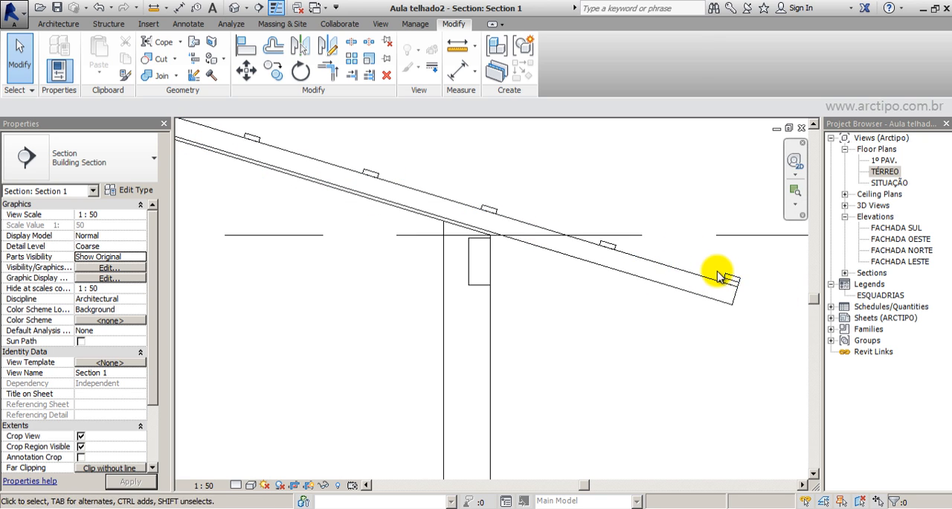
{"action": "scroll", "coordinate": [717, 277], "scroll_direction": "down", "scroll_amount": 5}
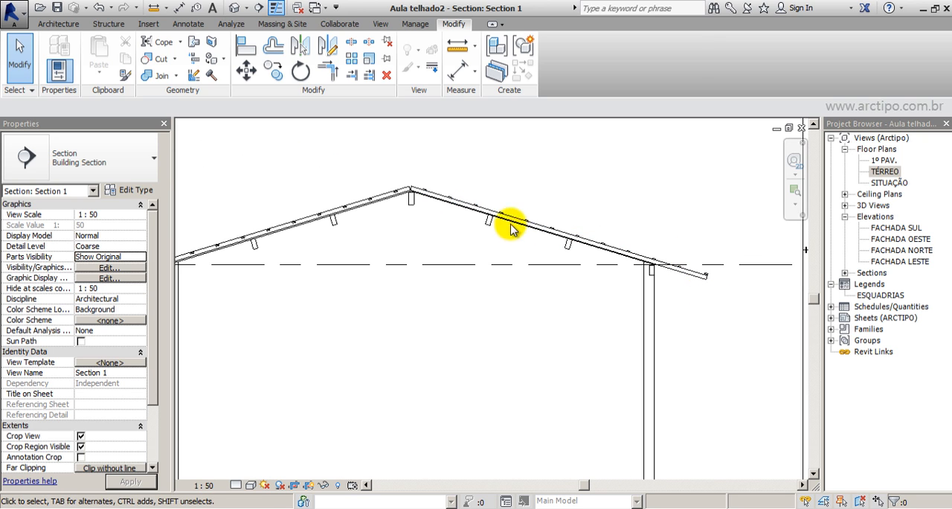
{"action": "scroll", "coordinate": [386, 160], "scroll_direction": "up", "scroll_amount": 4}
{"action": "scroll", "coordinate": [410, 252], "scroll_direction": "down", "scroll_amount": 3}
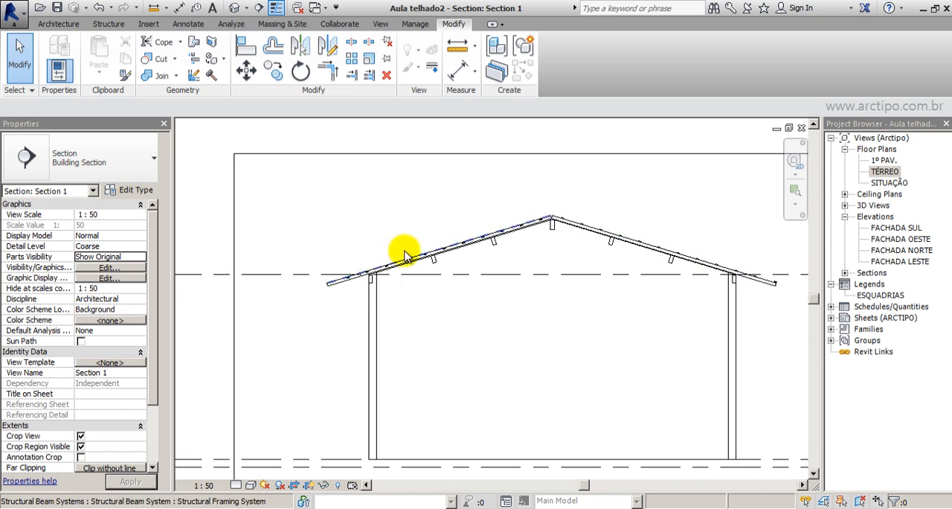
{"action": "scroll", "coordinate": [378, 264], "scroll_direction": "up", "scroll_amount": 5}
{"action": "scroll", "coordinate": [431, 253], "scroll_direction": "down", "scroll_amount": 2}
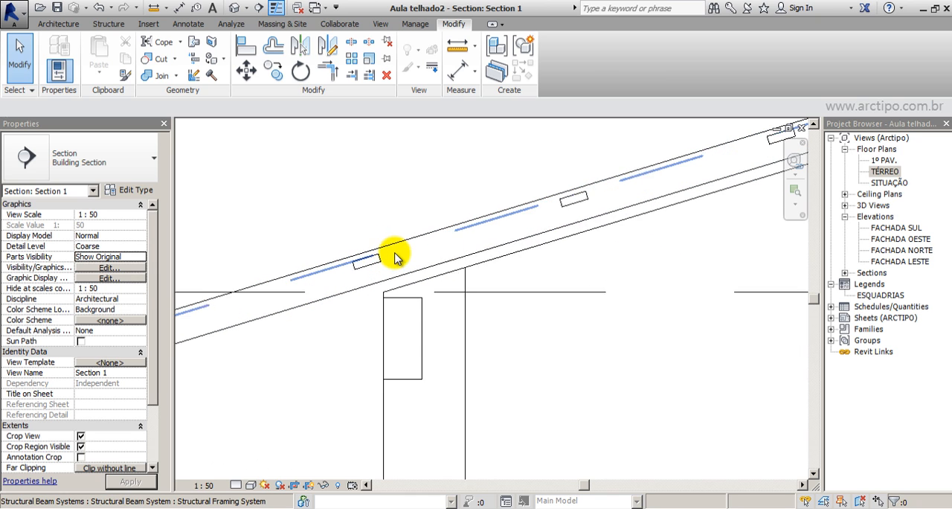
{"action": "scroll", "coordinate": [383, 257], "scroll_direction": "up", "scroll_amount": 3}
{"action": "left_click", "coordinate": [380, 258]}
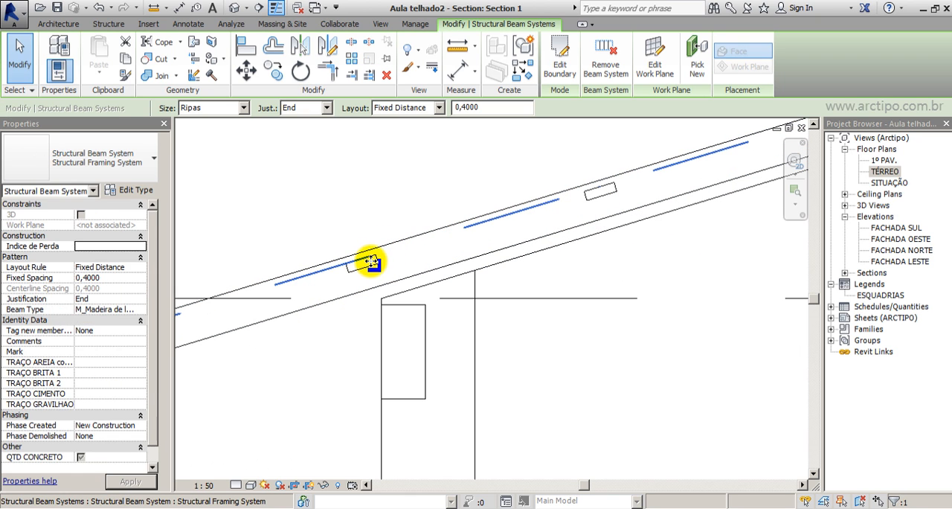
{"action": "scroll", "coordinate": [339, 266], "scroll_direction": "up", "scroll_amount": 2}
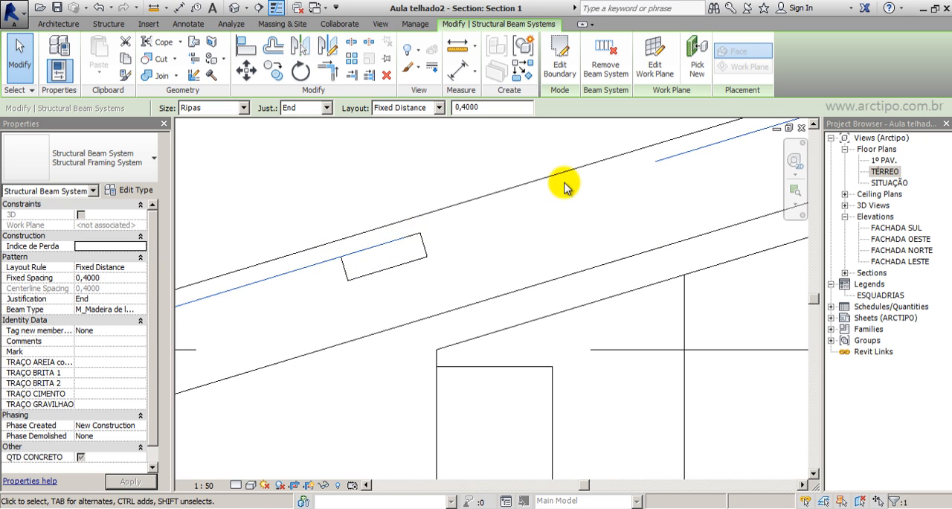
{"action": "scroll", "coordinate": [561, 186], "scroll_direction": "down", "scroll_amount": 3}
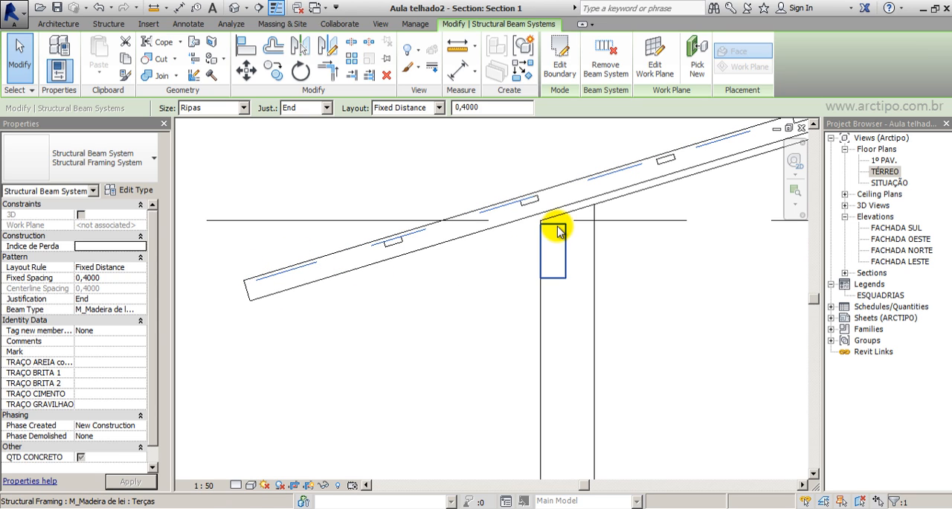
{"action": "scroll", "coordinate": [520, 186], "scroll_direction": "down", "scroll_amount": 4}
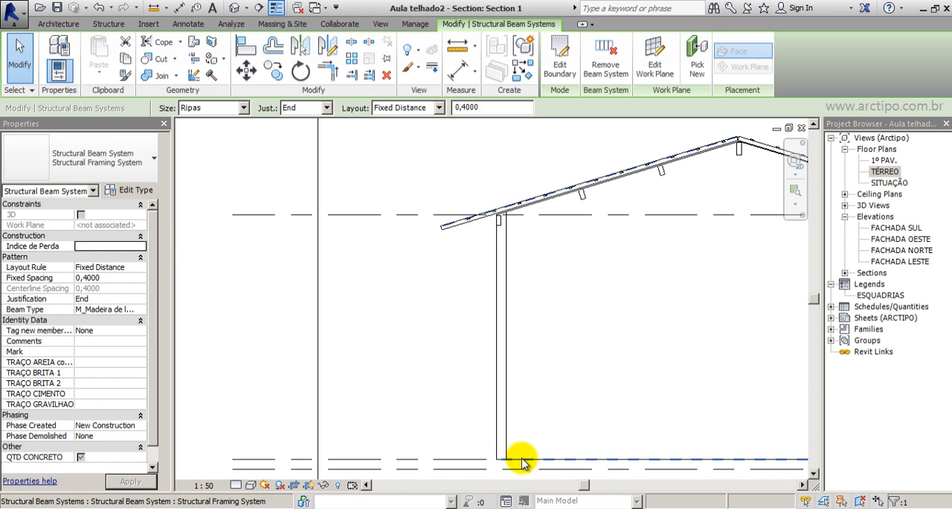
{"action": "left_click", "coordinate": [525, 457]}
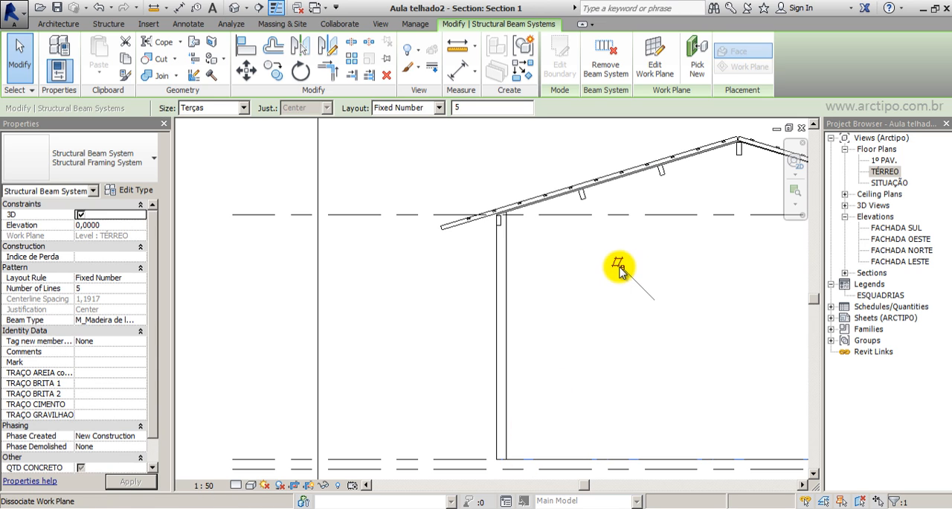
{"action": "left_click", "coordinate": [514, 291]}
Raise the left slope's Ripas beam system above the Caibro rafters and move it vertically so the battens rest on their top face.
{"action": "scroll", "coordinate": [516, 198], "scroll_direction": "up", "scroll_amount": 5}
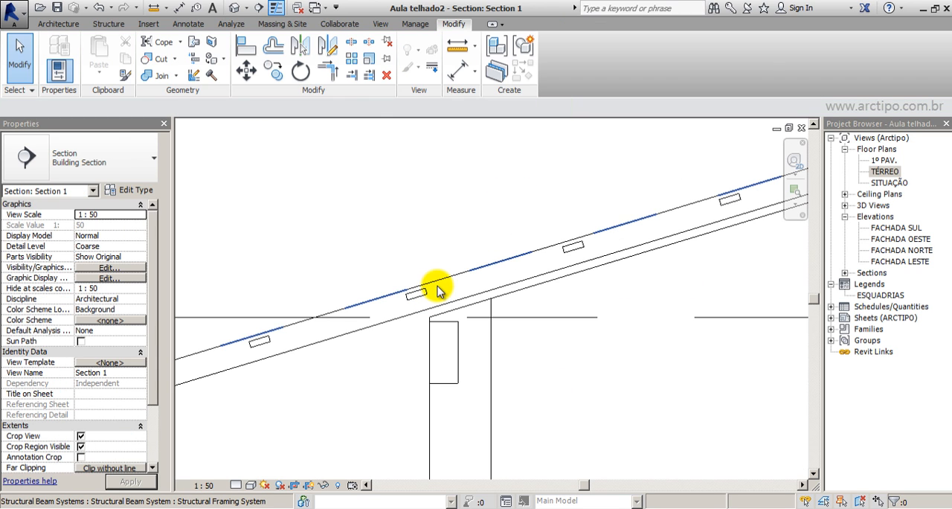
{"action": "left_click", "coordinate": [382, 287]}
{"action": "scroll", "coordinate": [350, 259], "scroll_direction": "down", "scroll_amount": 4}
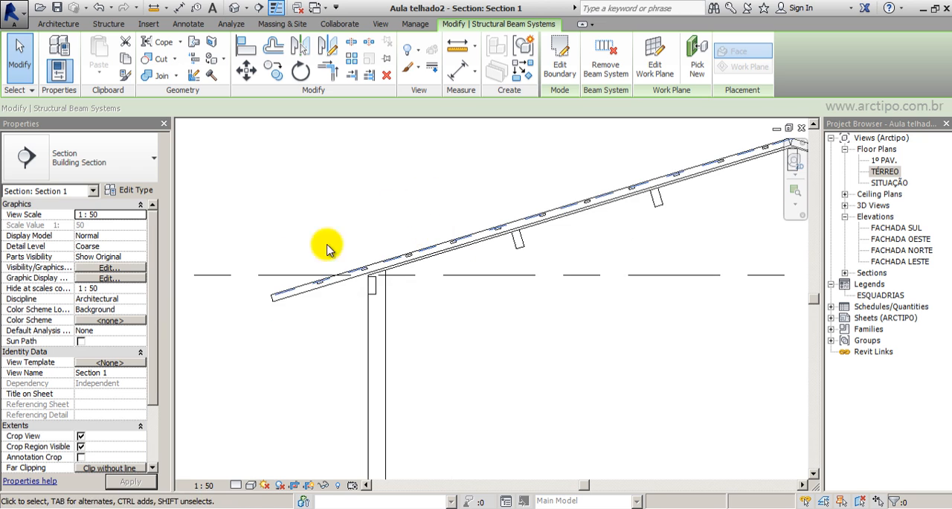
{"action": "scroll", "coordinate": [272, 269], "scroll_direction": "up", "scroll_amount": 3}
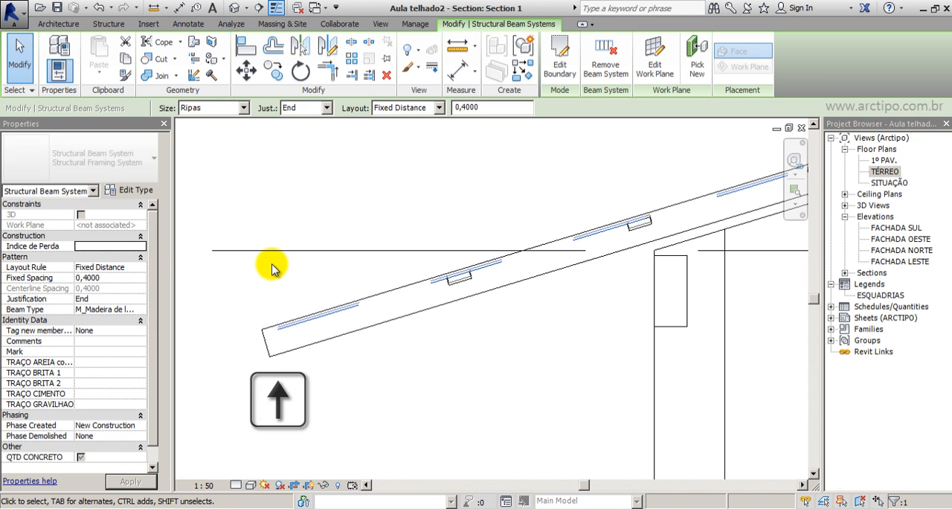
{"action": "scroll", "coordinate": [503, 234], "scroll_direction": "up", "scroll_amount": 3}
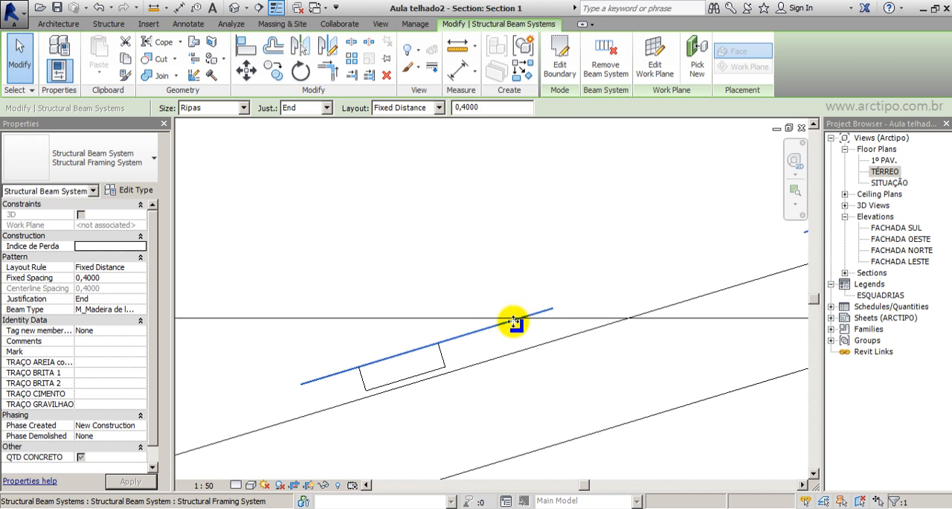
{"action": "left_click", "coordinate": [246, 70]}
{"action": "left_click", "coordinate": [444, 370]}
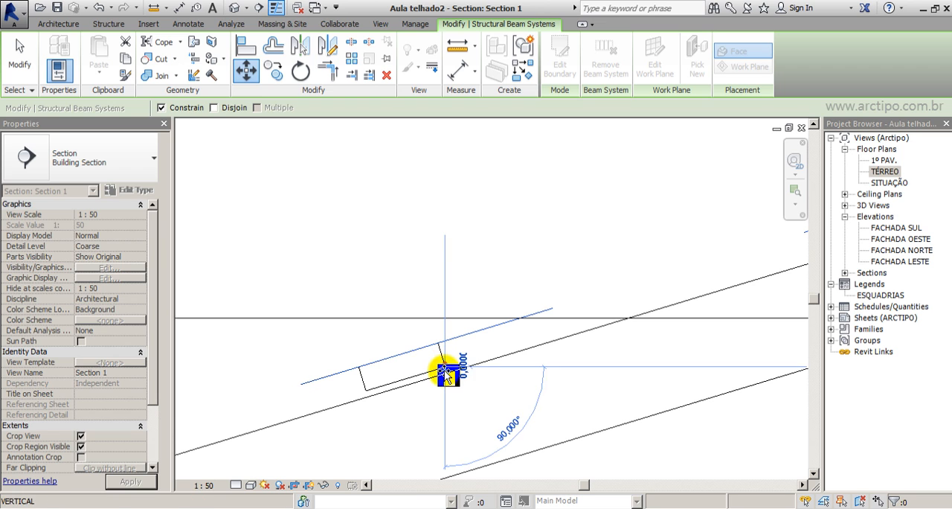
{"action": "left_click", "coordinate": [447, 373]}
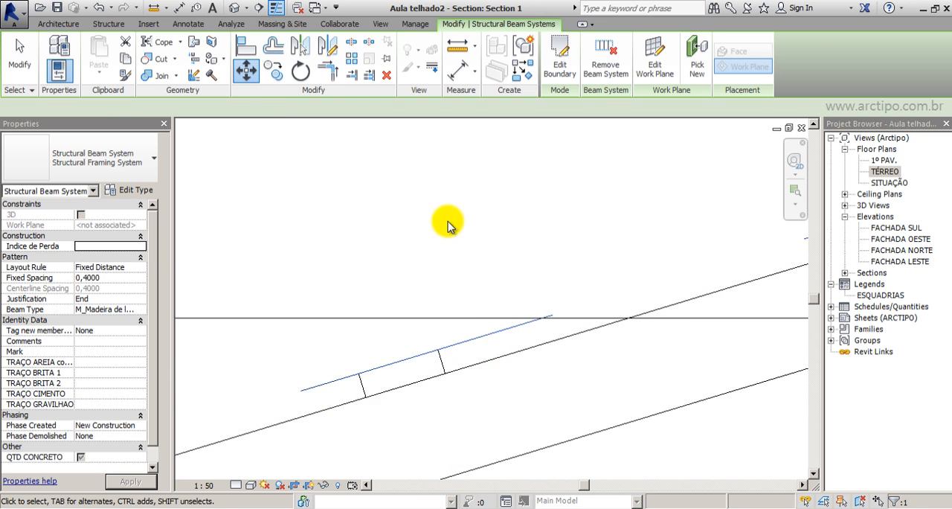
Copy the left slope's lowest Ripas batten down the rafter to the upper corner of its eave end.
{"action": "scroll", "coordinate": [491, 231], "scroll_direction": "down", "scroll_amount": 5}
{"action": "middle_click_drag", "start_coordinate": [531, 278], "coordinate": [520, 331]}
{"action": "scroll", "coordinate": [521, 331], "scroll_direction": "up", "scroll_amount": 1}
{"action": "left_click", "coordinate": [311, 428]}
{"action": "scroll", "coordinate": [310, 424], "scroll_direction": "up", "scroll_amount": 2}
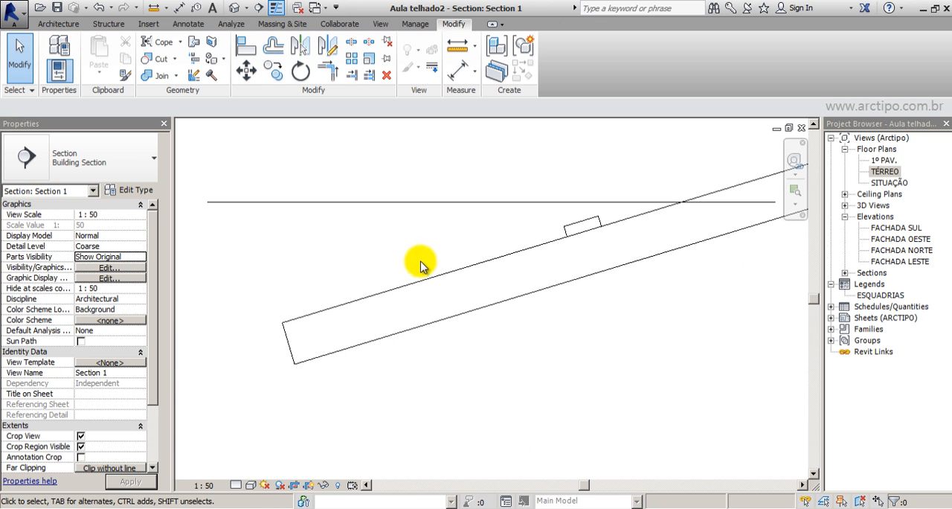
{"action": "scroll", "coordinate": [420, 261], "scroll_direction": "down", "scroll_amount": 1}
{"action": "left_click_drag", "start_coordinate": [478, 189], "coordinate": [574, 264]}
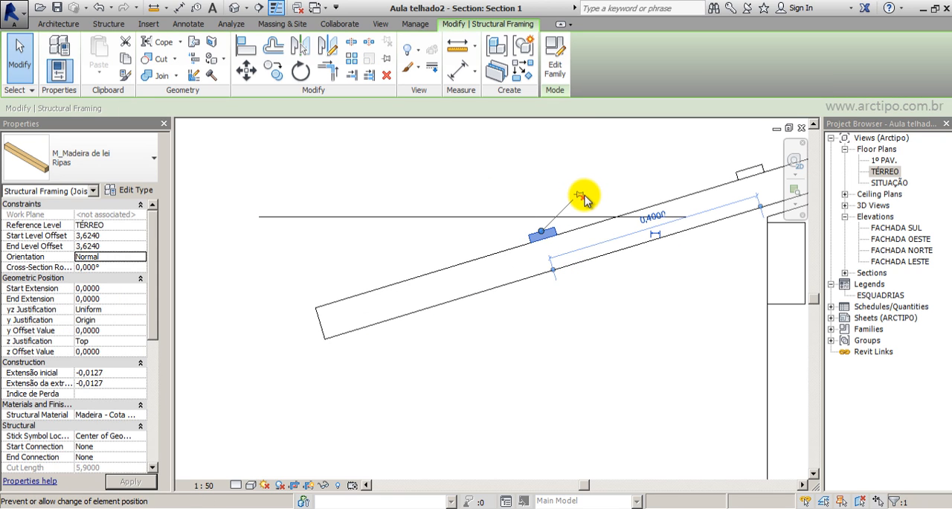
{"action": "left_click", "coordinate": [277, 75]}
{"action": "left_click", "coordinate": [535, 242]}
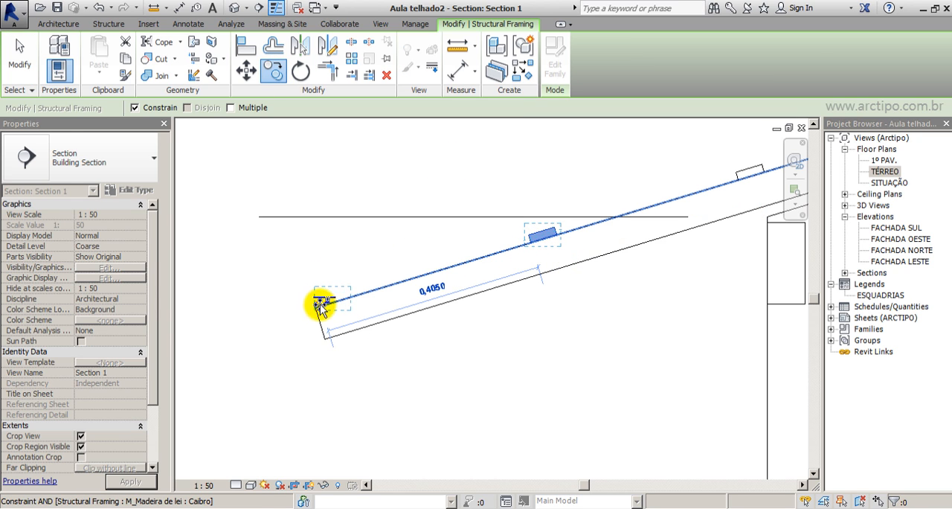
{"action": "left_click", "coordinate": [316, 308]}
Copy the left eave's end batten upward with the constraint off to stack a second Ripas batten on it.
{"action": "left_click", "coordinate": [275, 71]}
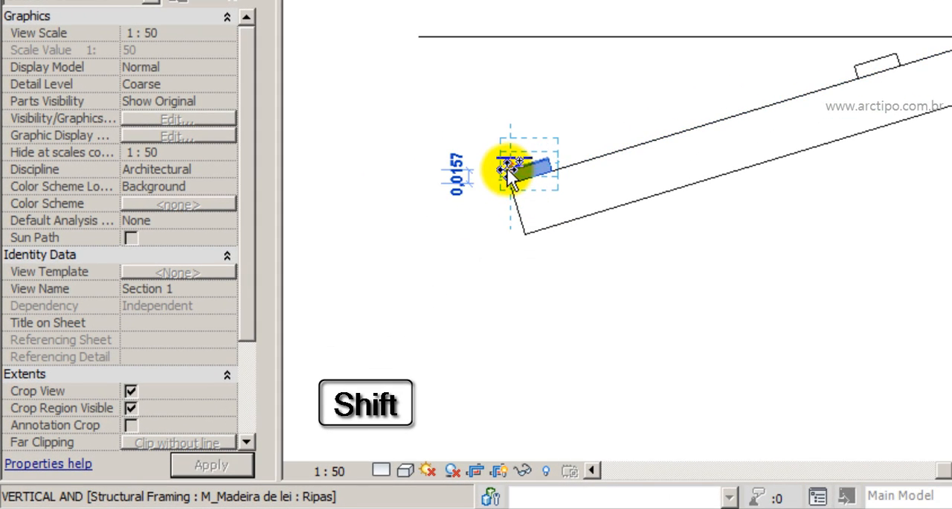
{"action": "scroll", "coordinate": [509, 172], "scroll_direction": "up", "scroll_amount": 7, "text": "shift"}
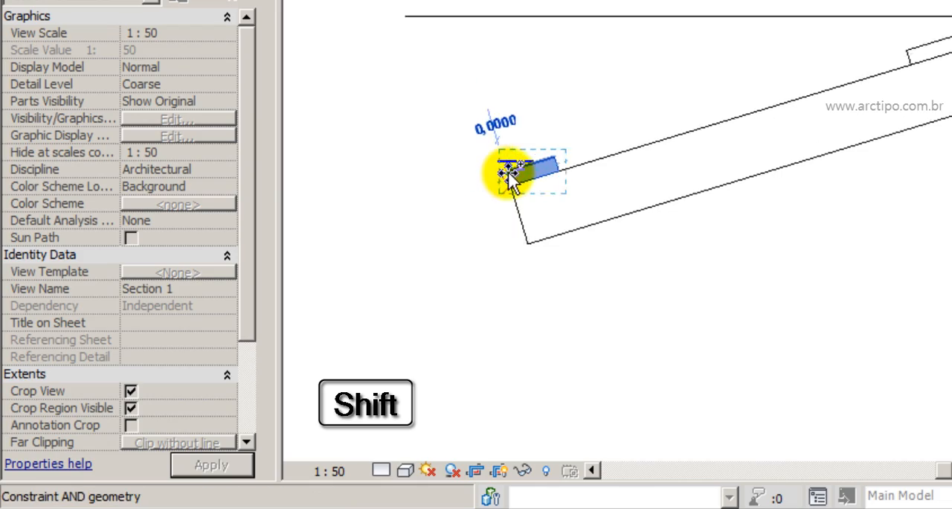